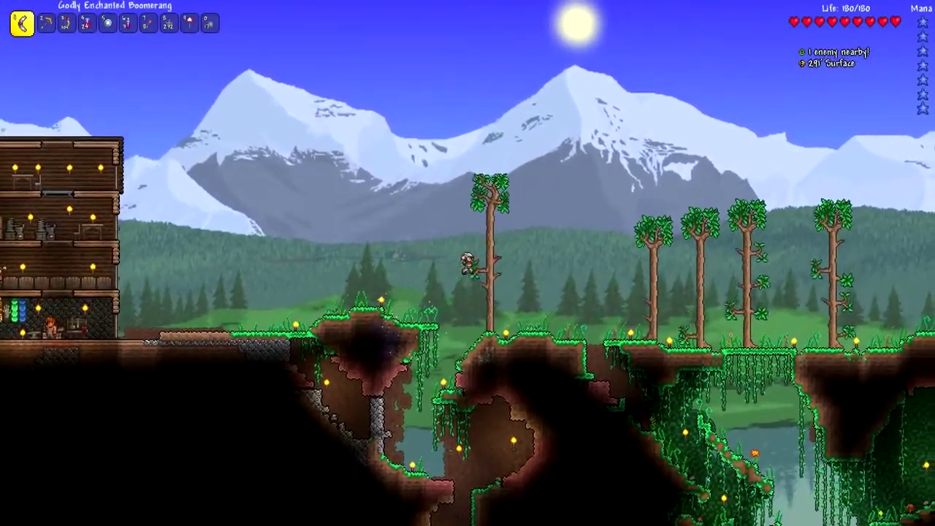
Step: Walk right across the forest, inspecting the Gold Pickaxe in the inventory, then reselect the boomerang
{"action": "key", "text": "2"}
{"action": "key", "text": "d"}
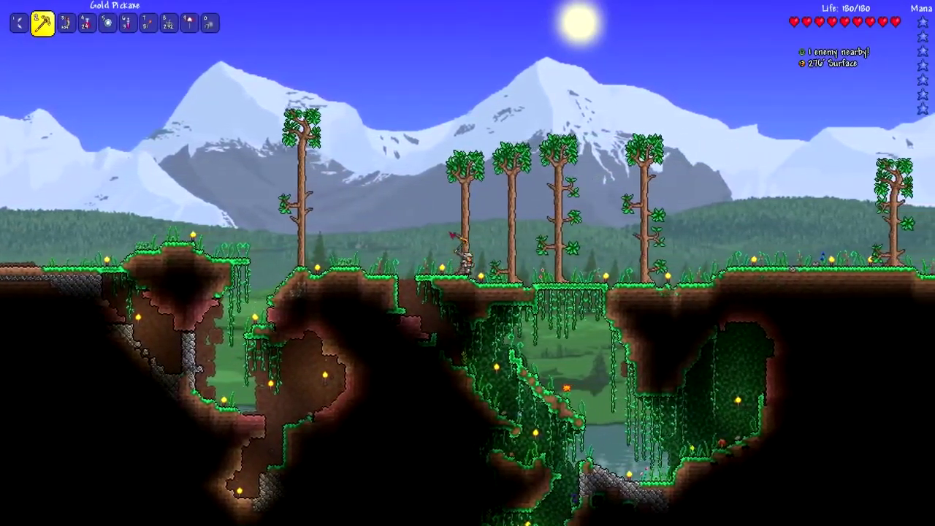
{"action": "key", "text": "d"}
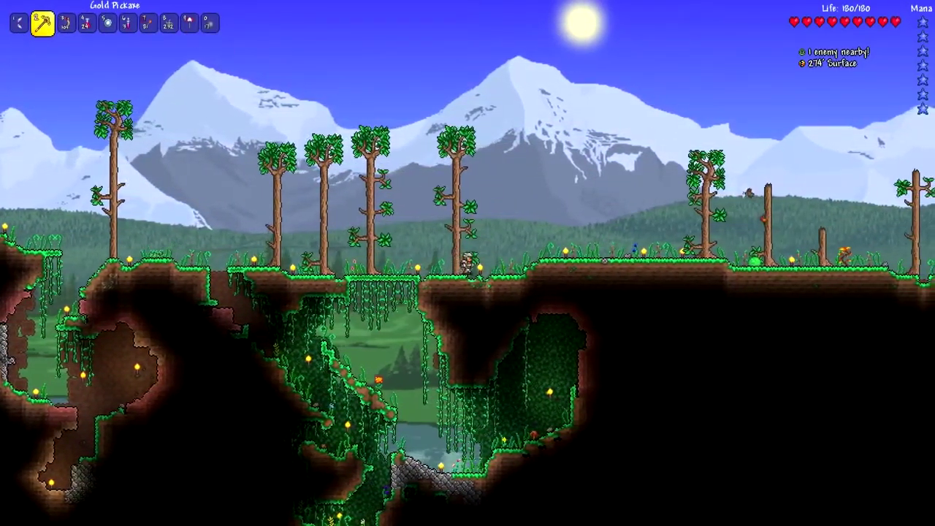
{"action": "key", "text": "d"}
{"action": "key", "text": "Escape"}
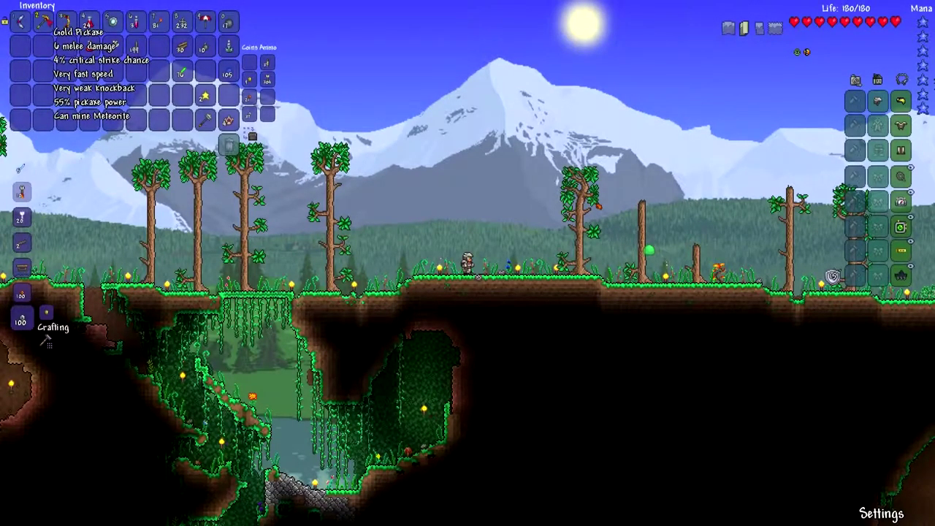
{"action": "key", "text": "Escape"}
{"action": "key", "text": "d"}
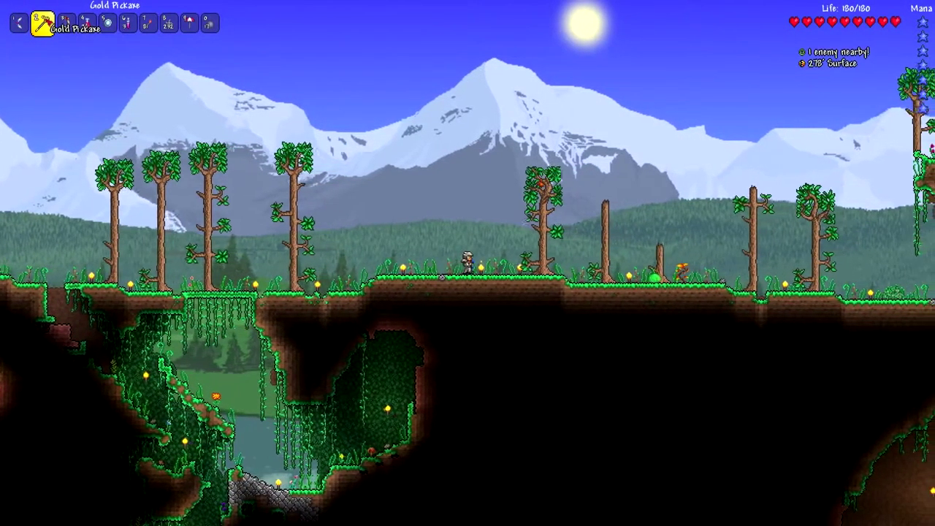
{"action": "key", "text": "1"}
Step: Continue right, collecting gel, climb through the hill tunnel onto the hilltop and drop down
{"action": "key", "text": "d"}
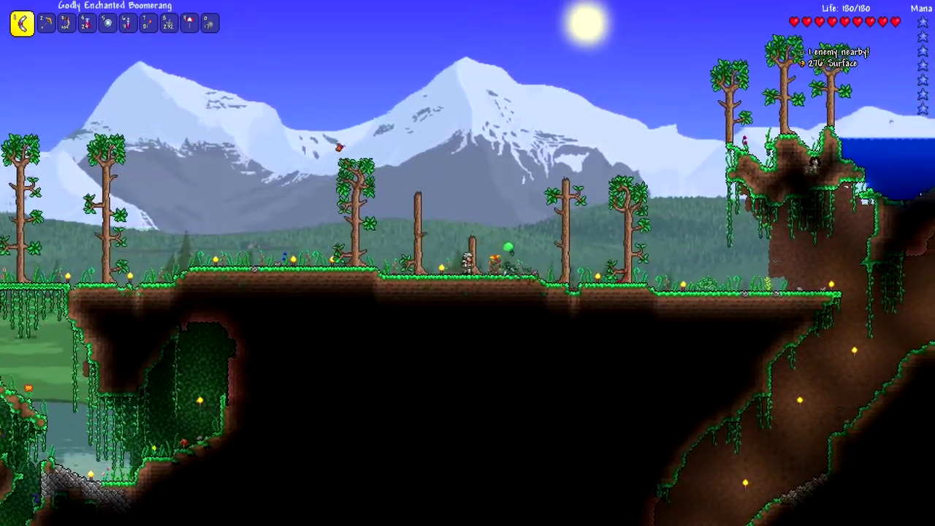
{"action": "key", "text": "d"}
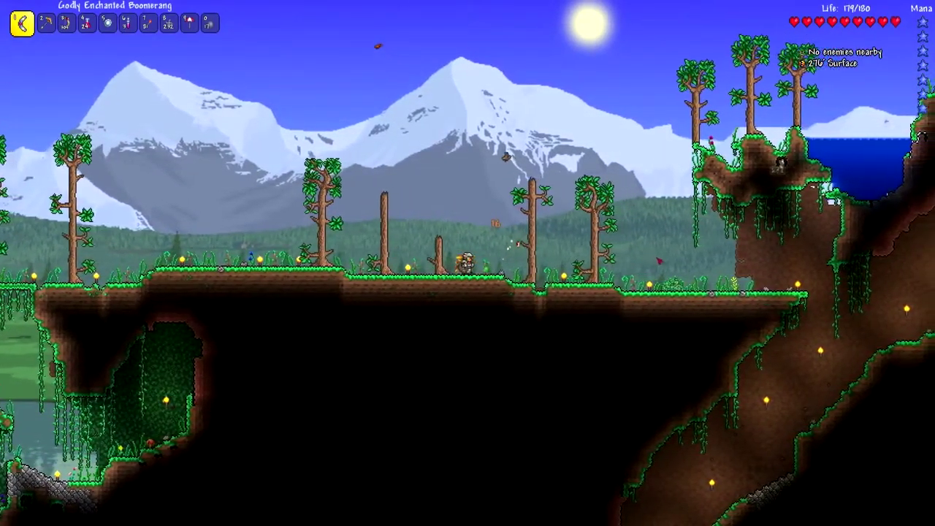
{"action": "key", "text": "d"}
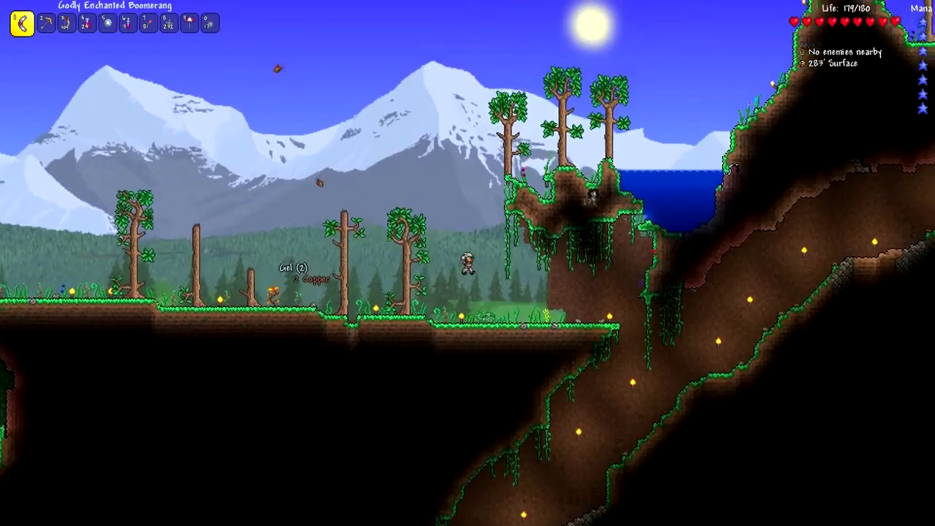
{"action": "key", "text": "d"}
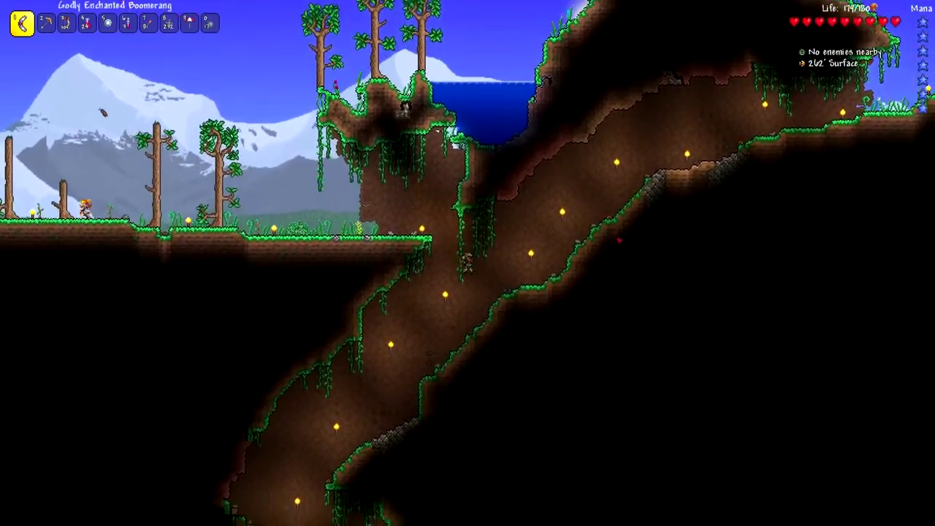
{"action": "key", "text": "d"}
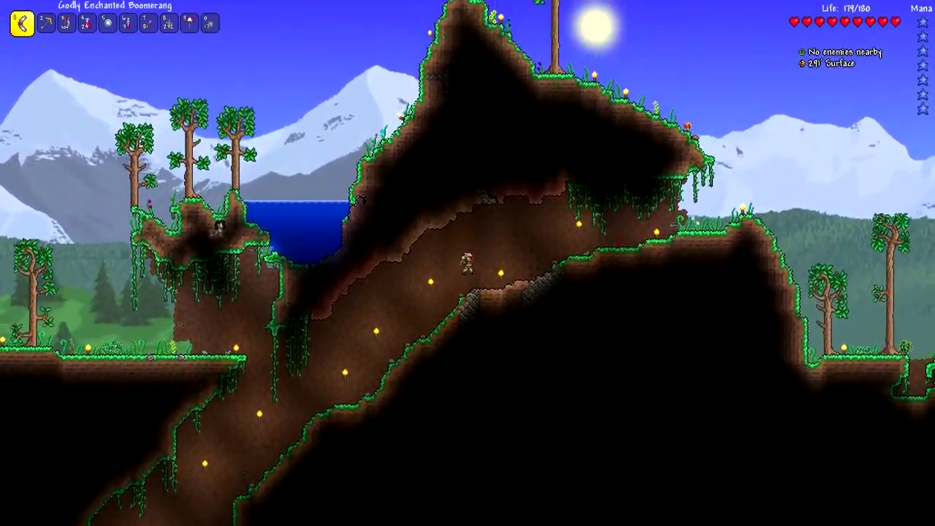
{"action": "key", "text": "d"}
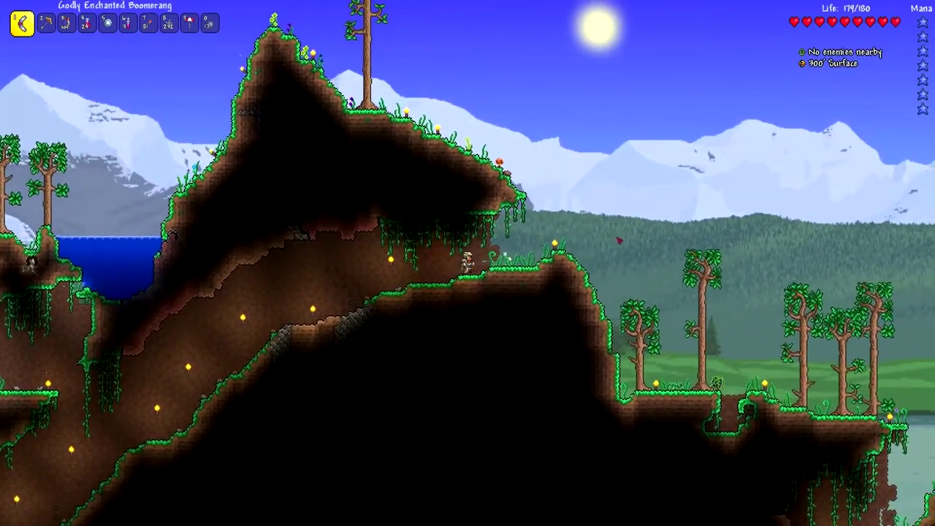
{"action": "key", "text": "d"}
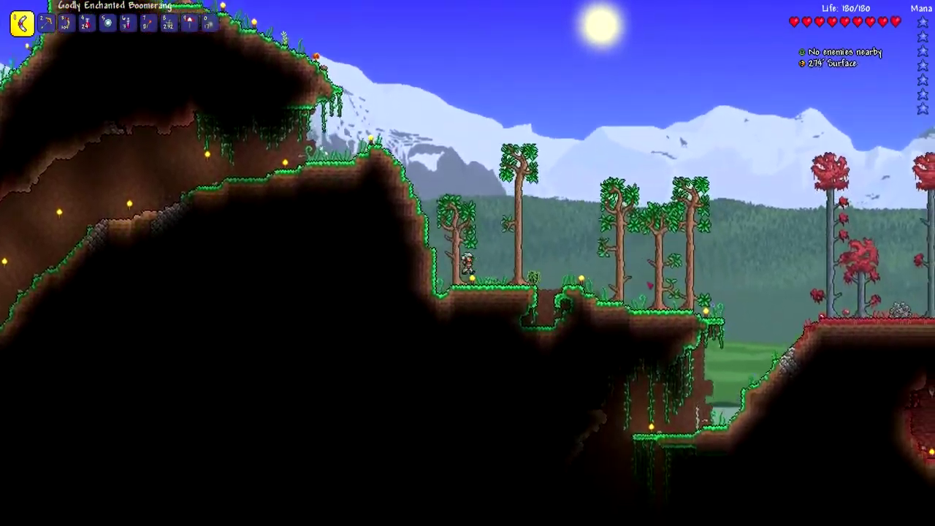
Step: Head right into the Crimson across its rough terrain and drop into the red pool
{"action": "key", "text": "d"}
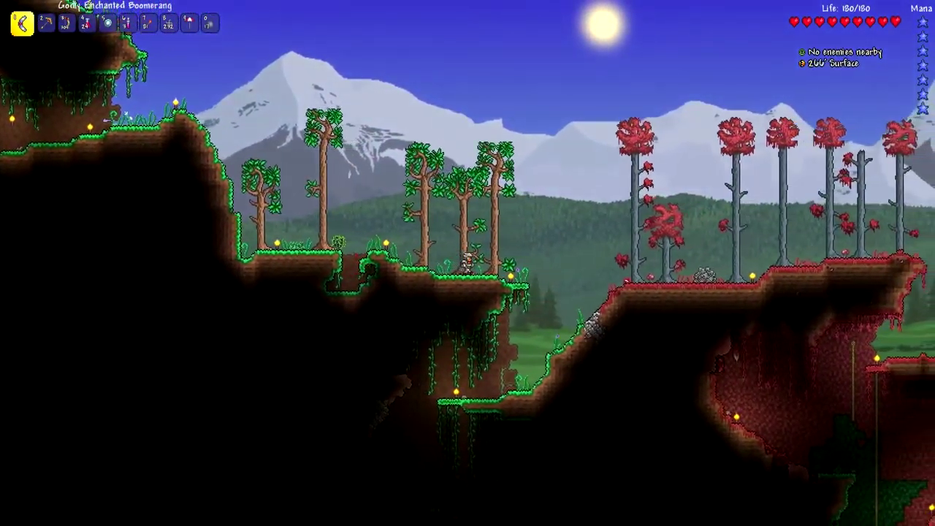
{"action": "key", "text": "d"}
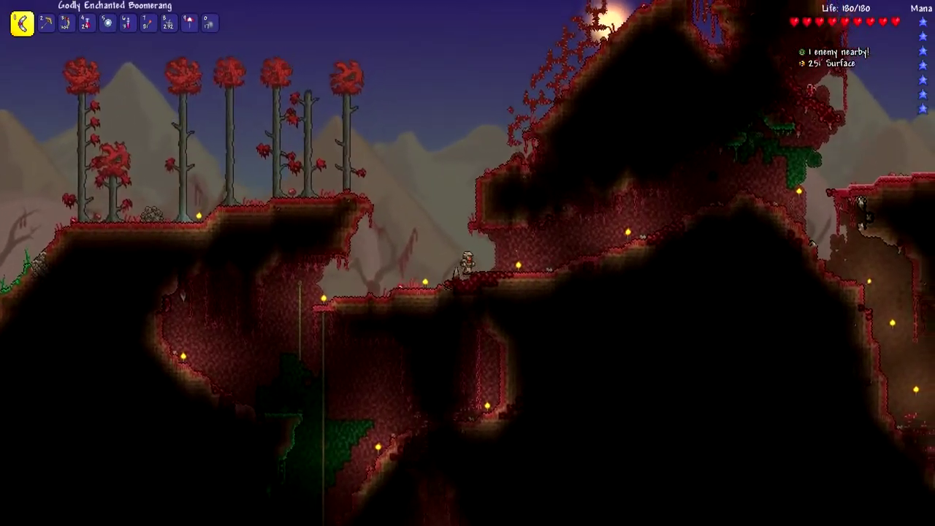
{"action": "key", "text": "d"}
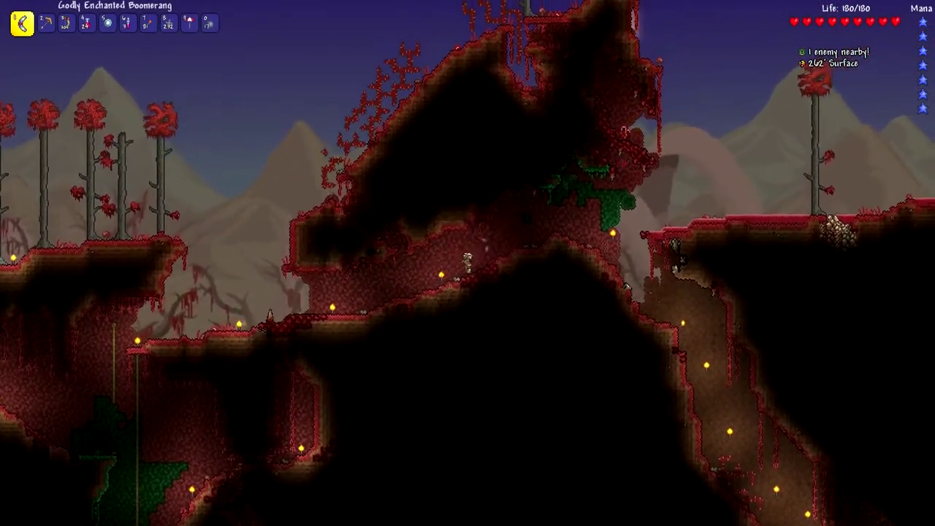
{"action": "key", "text": "d"}
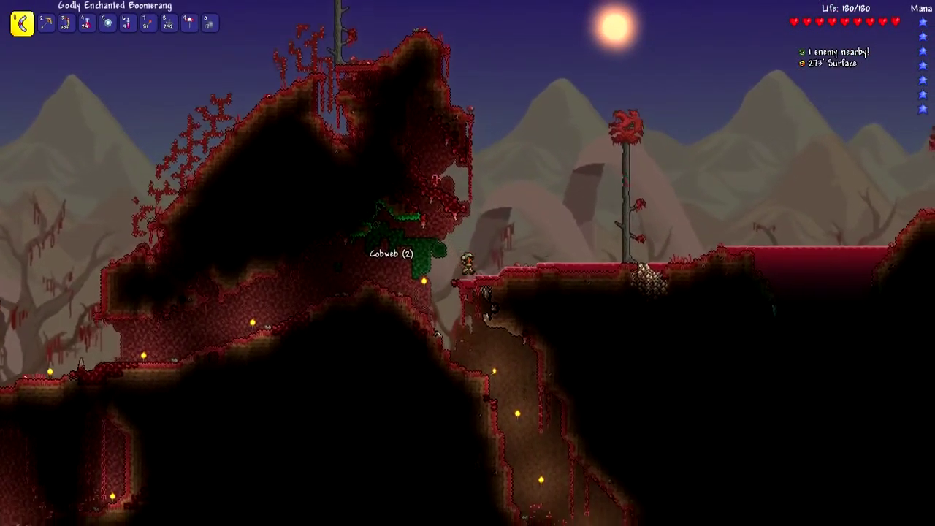
{"action": "key", "text": "d"}
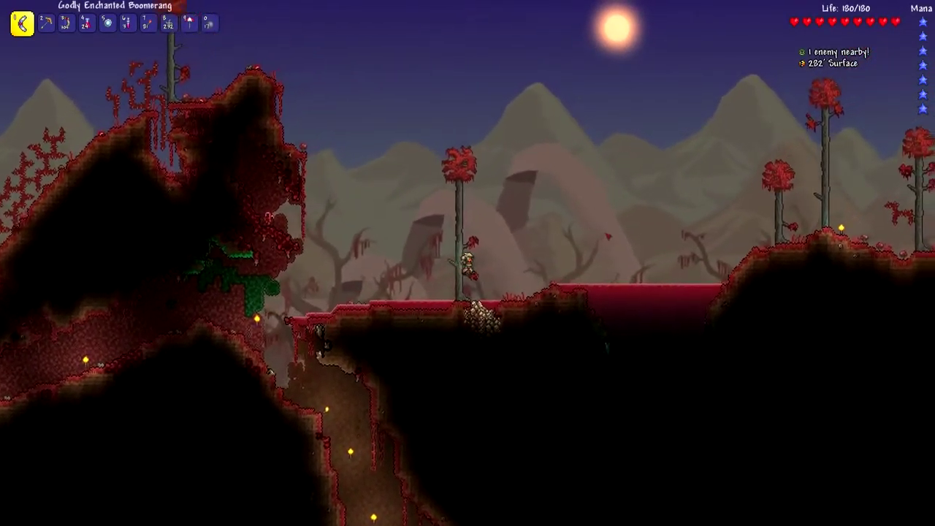
{"action": "key", "text": "d"}
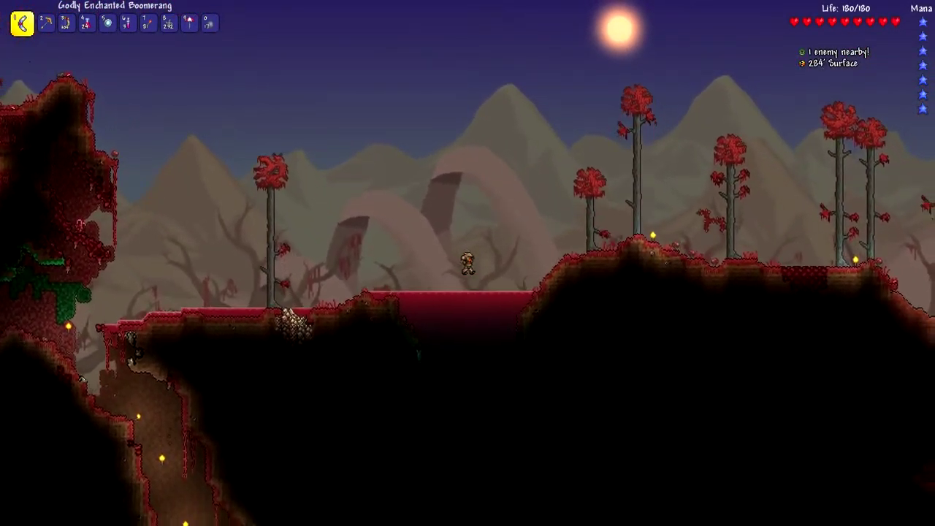
Step: Climb onto the right bank, jump into the chasm onto a crimson ledge, and open the inventory
{"action": "key", "text": "d"}
{"action": "key", "text": "space"}
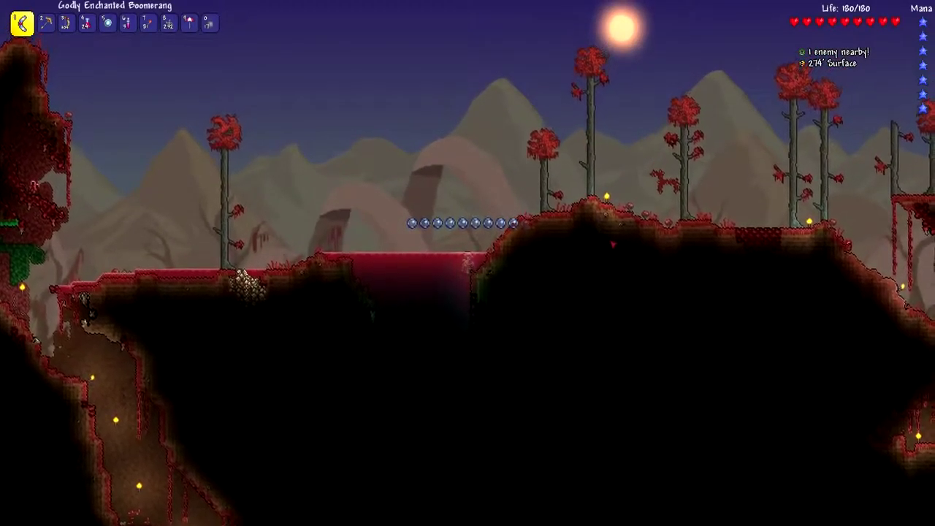
{"action": "key", "text": "d"}
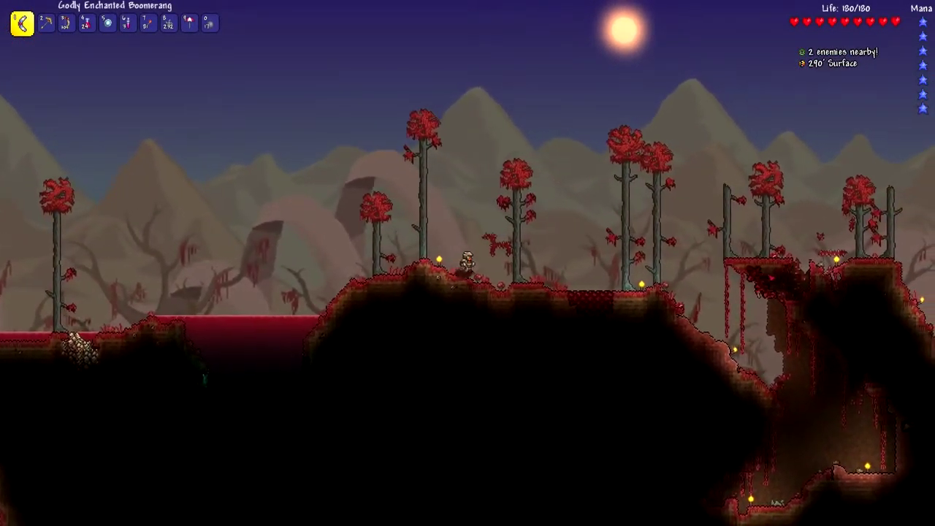
{"action": "key", "text": "d"}
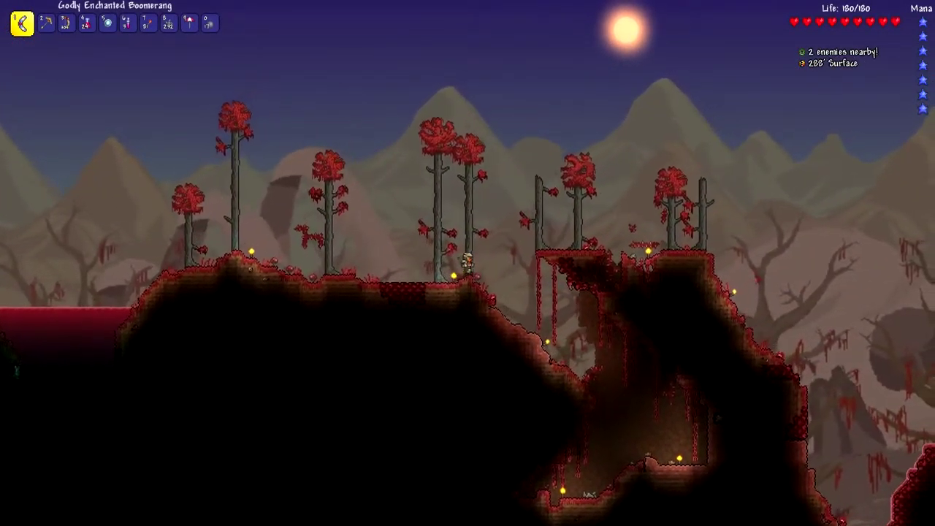
{"action": "key", "text": "d"}
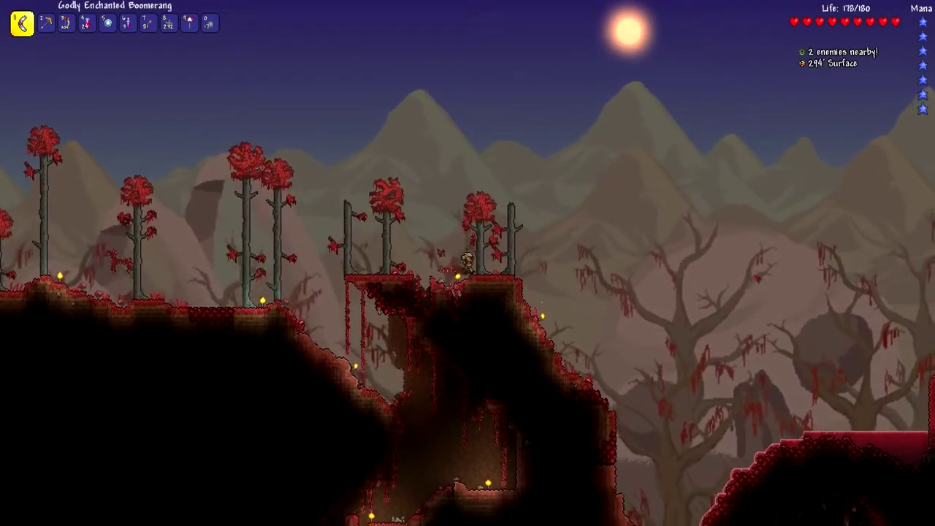
{"action": "key", "text": "space"}
{"action": "key", "text": "d"}
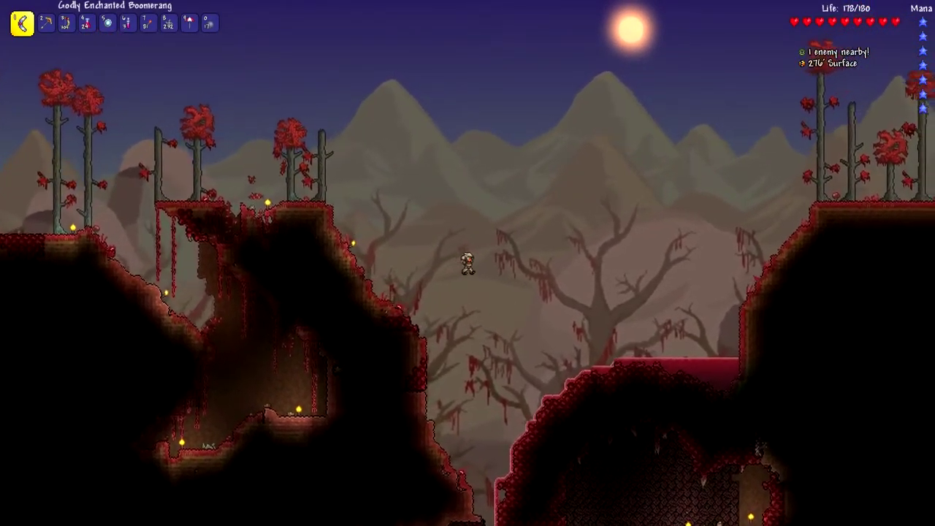
{"action": "key", "text": "Escape"}
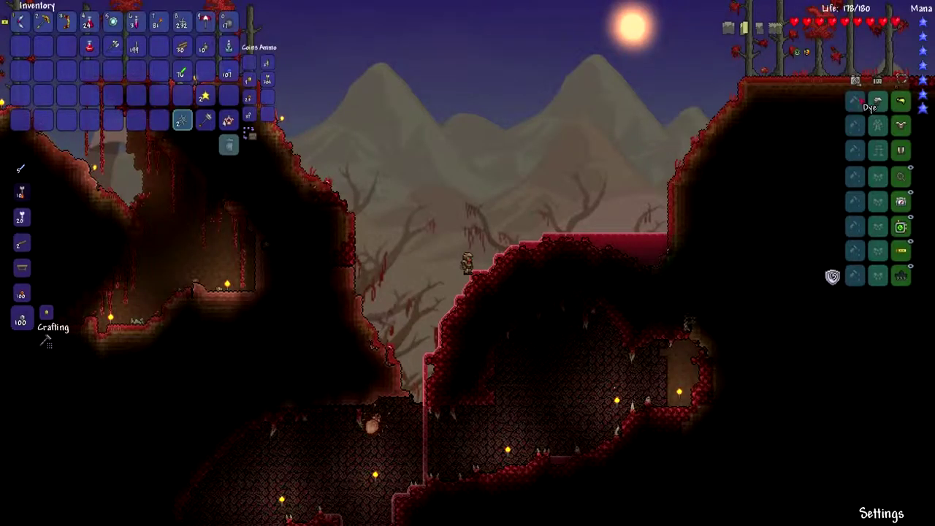
Step: Descend into the crimson cave, fighting a Blood Crawler and collecting crimstone blocks
{"action": "key", "text": "Escape"}
{"action": "key", "text": "Escape"}
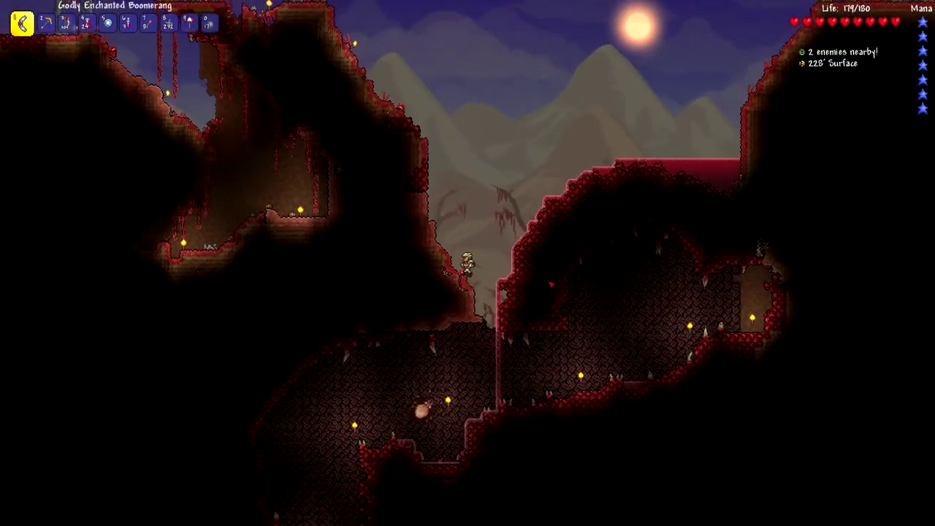
{"action": "key", "text": "d"}
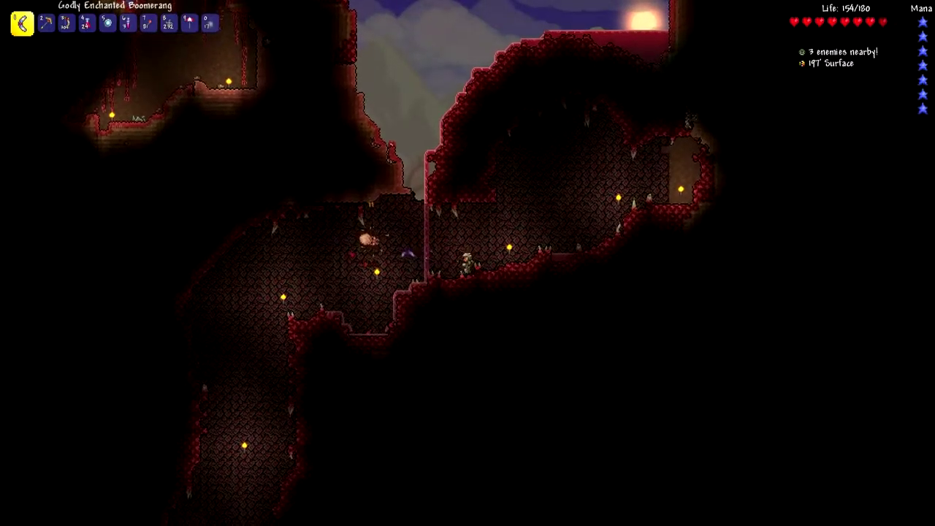
{"action": "key", "text": "a"}
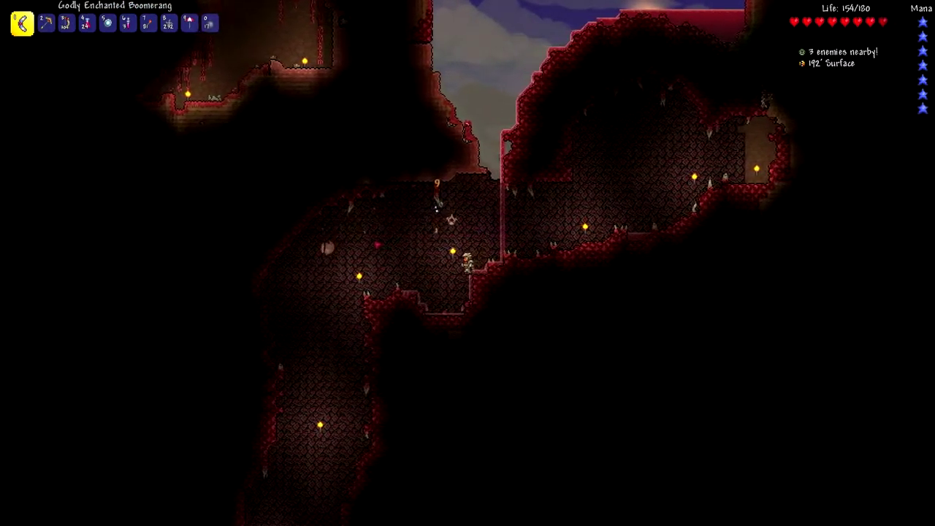
{"action": "key", "text": "a"}
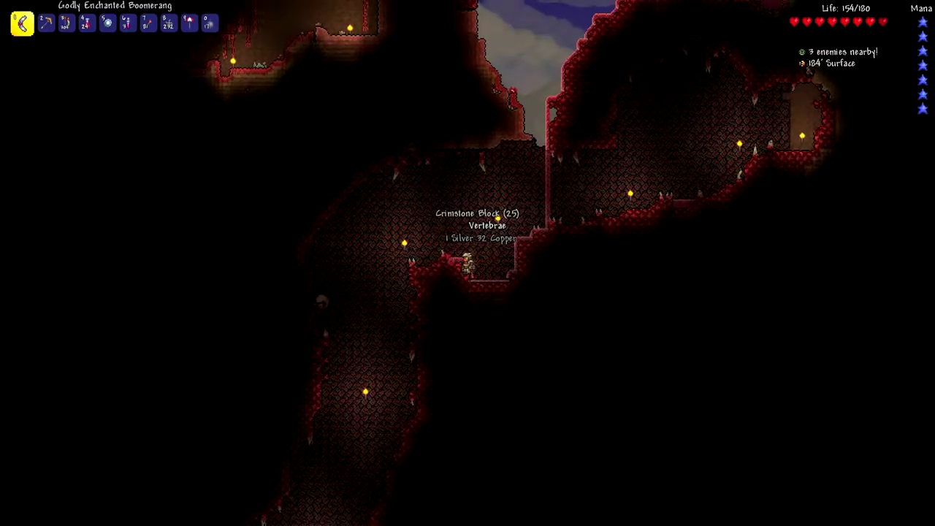
{"action": "key", "text": "a"}
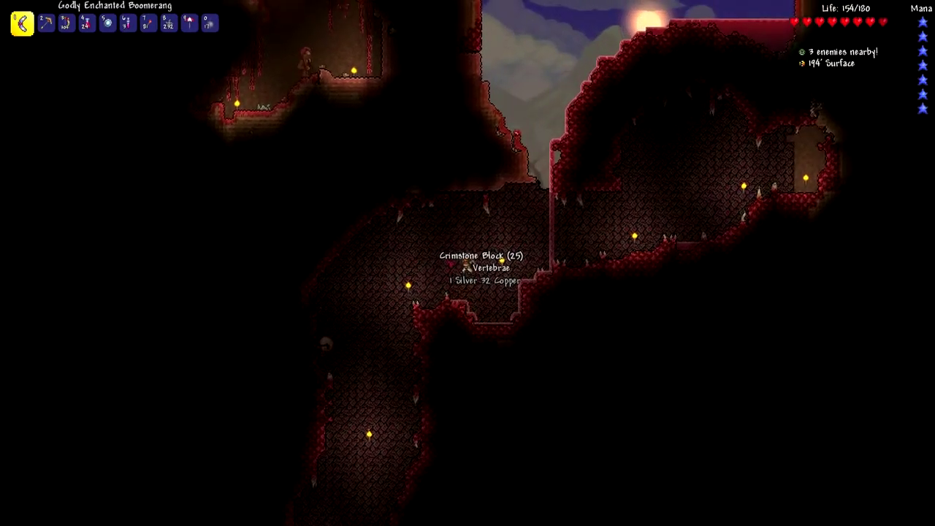
{"action": "key", "text": "4"}
{"action": "key", "text": "8"}
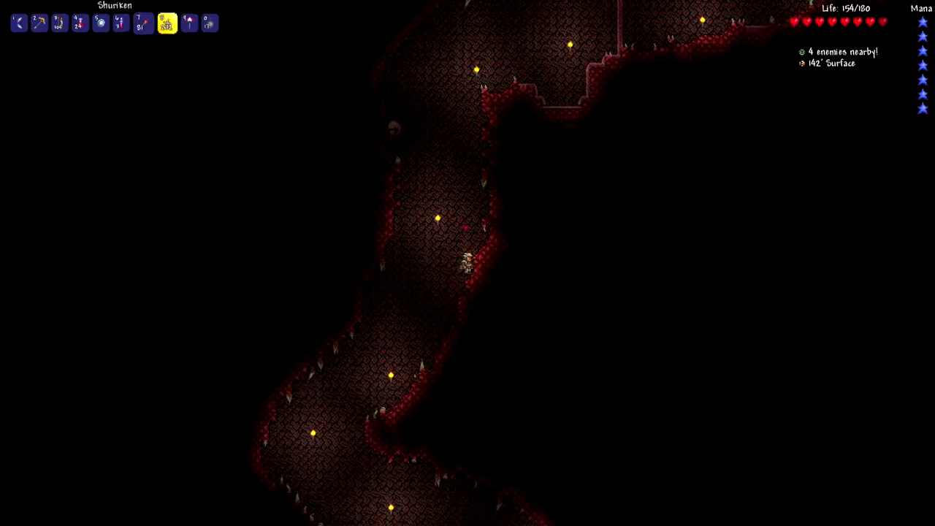
Step: Drift down the shaft with the umbrella, then equip the Godly Enchanted Boomerang and walk downslope
{"action": "key", "text": "a"}
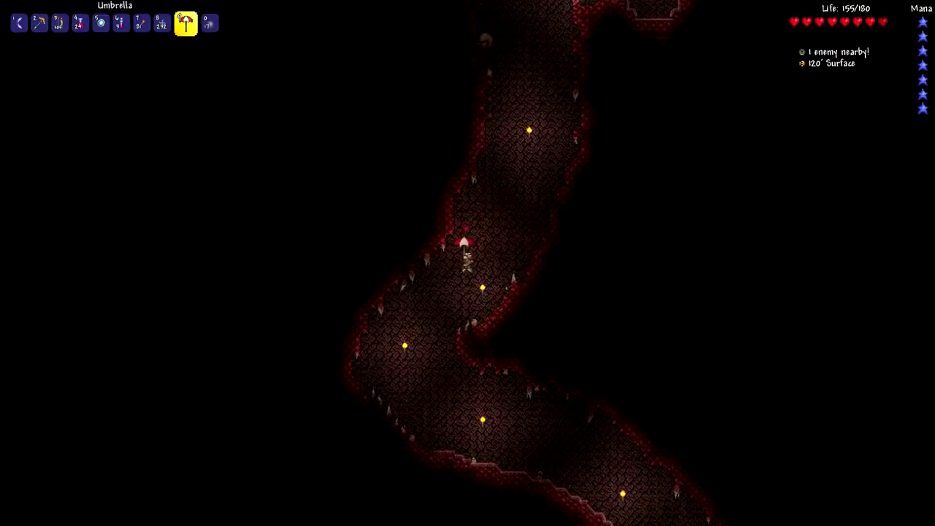
{"action": "key", "text": "a"}
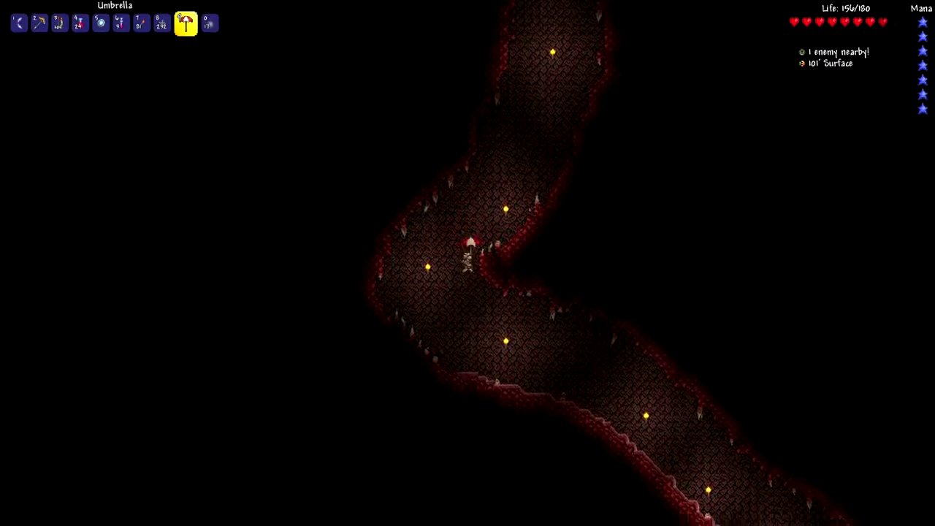
{"action": "key", "text": "d"}
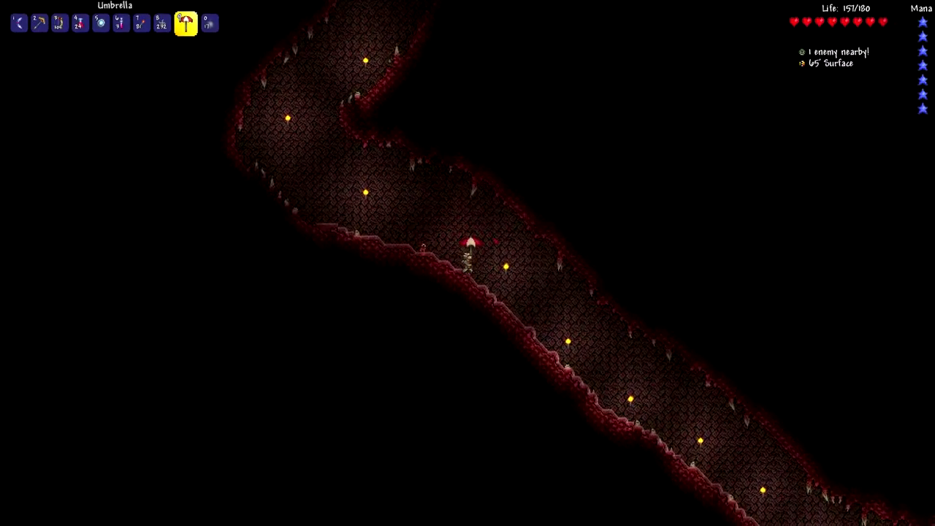
{"action": "key", "text": "d"}
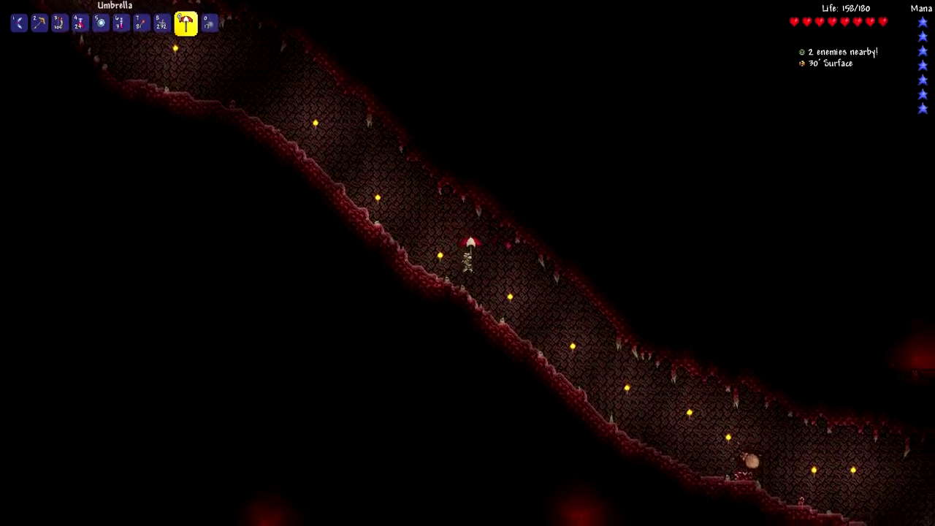
{"action": "key", "text": "1"}
{"action": "key", "text": "d"}
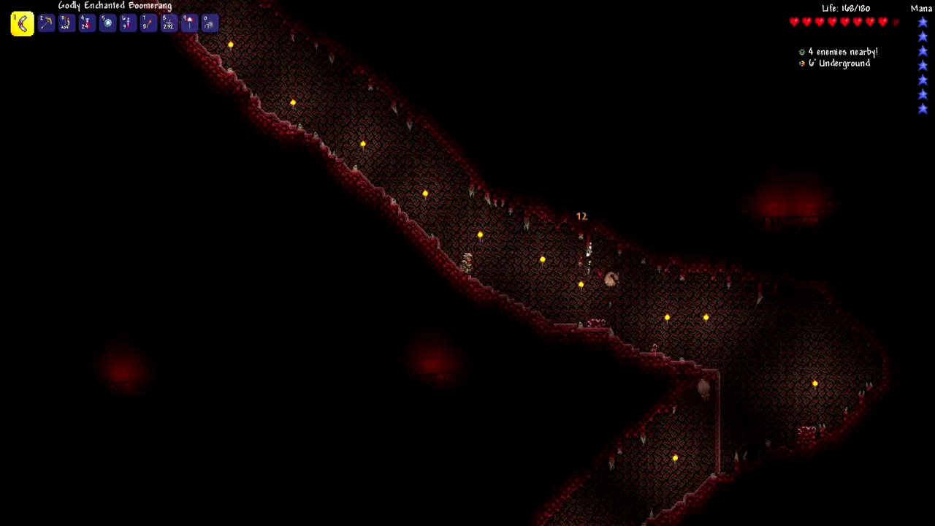
Step: Advance down-right collecting coins, explore the lower-left tunnel, then climb back to the altar ledge
{"action": "key", "text": "d"}
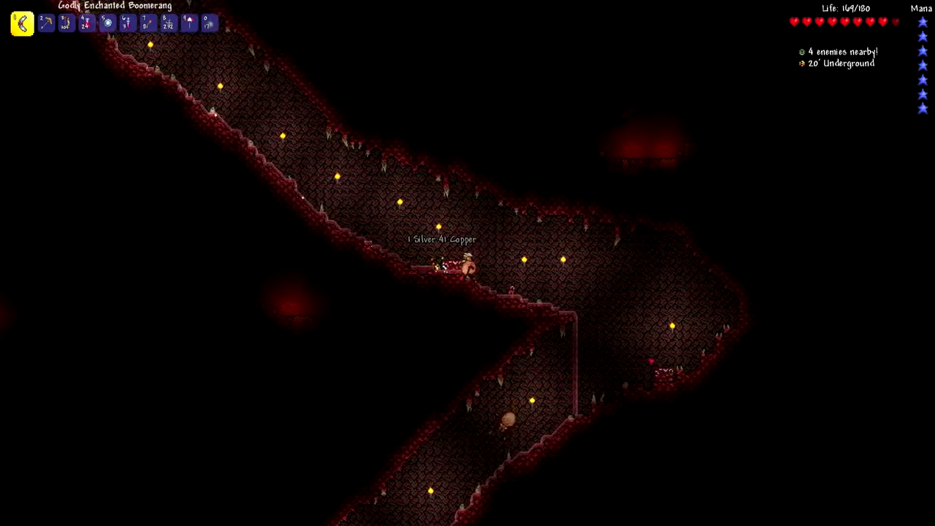
{"action": "key", "text": "d"}
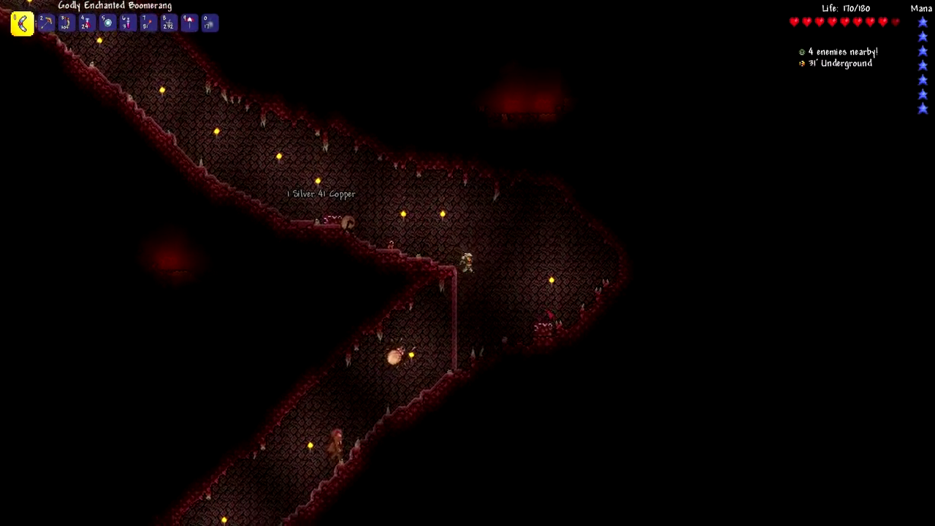
{"action": "key", "text": "d"}
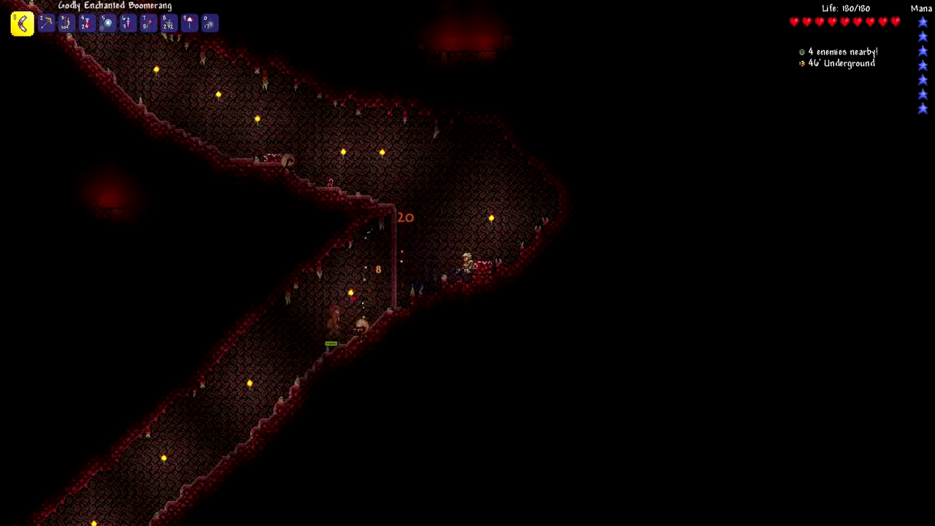
{"action": "key", "text": "a"}
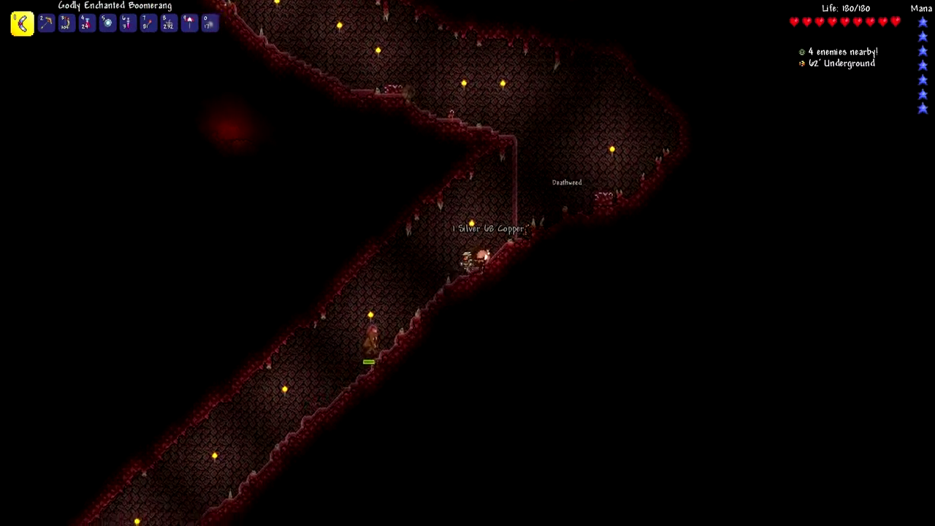
{"action": "key", "text": "a"}
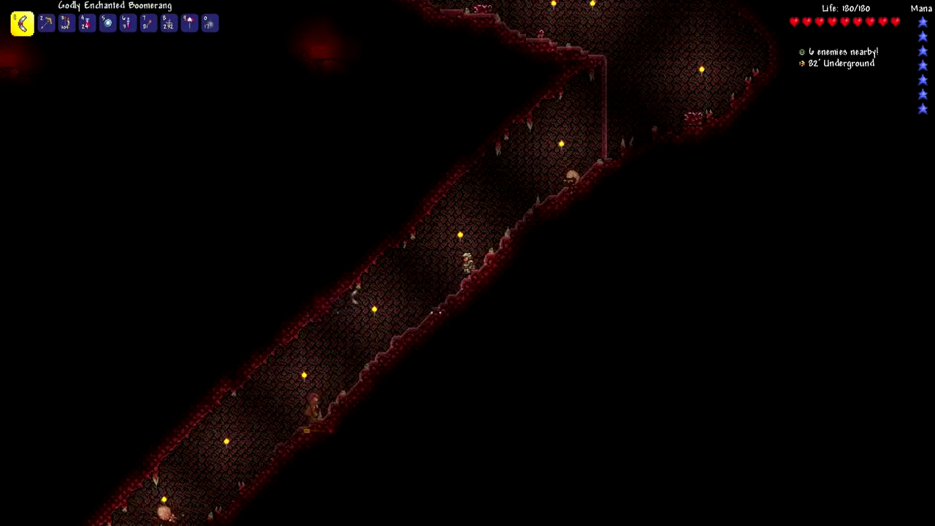
{"action": "key", "text": "a"}
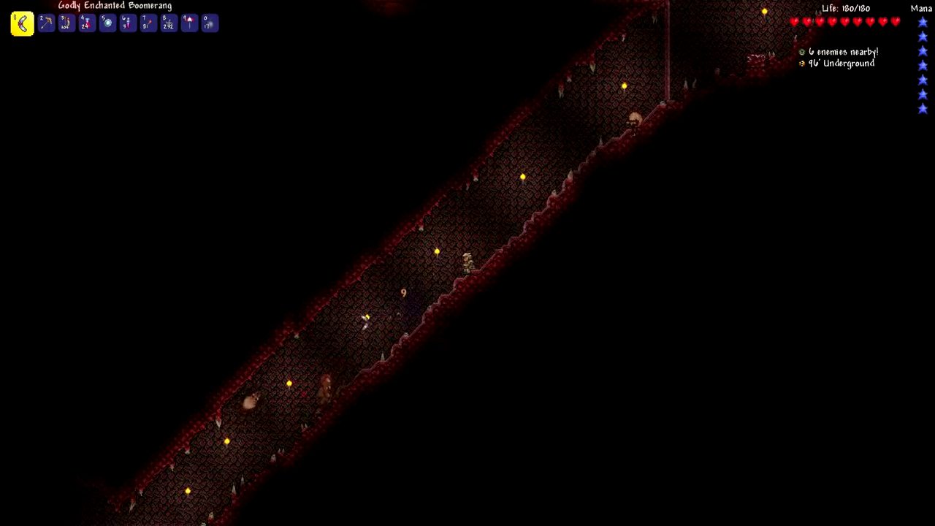
{"action": "key", "text": "d"}
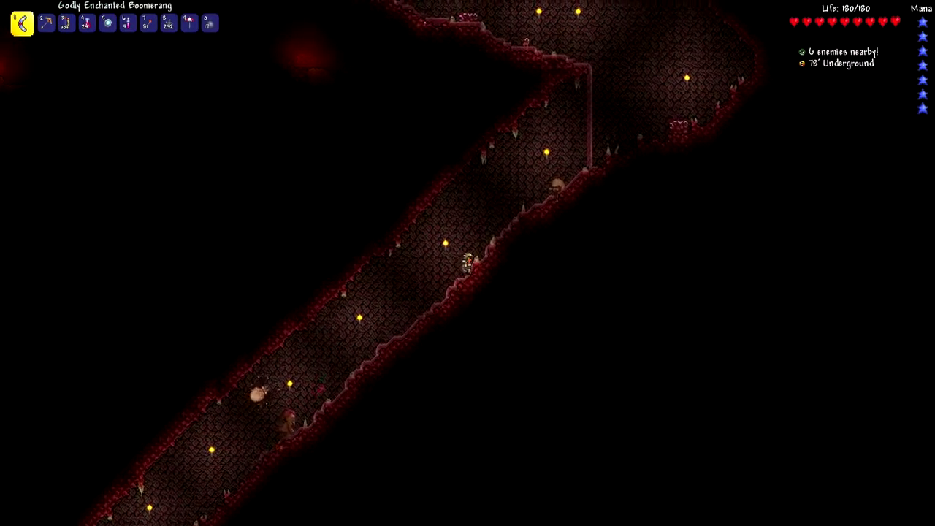
{"action": "key", "text": "d"}
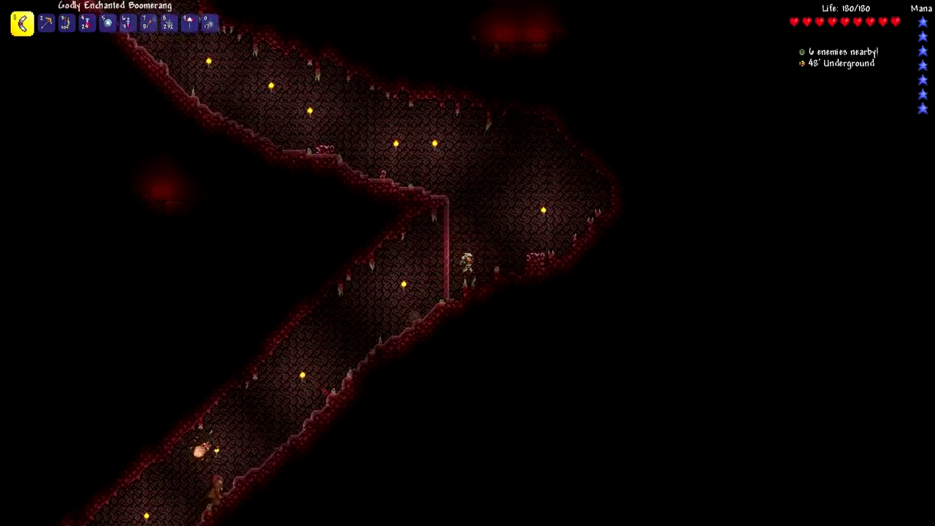
Step: Collect the 2 silver 12 copper coins by the altar, swapping between healing potion and umbrella
{"action": "key", "text": "4"}
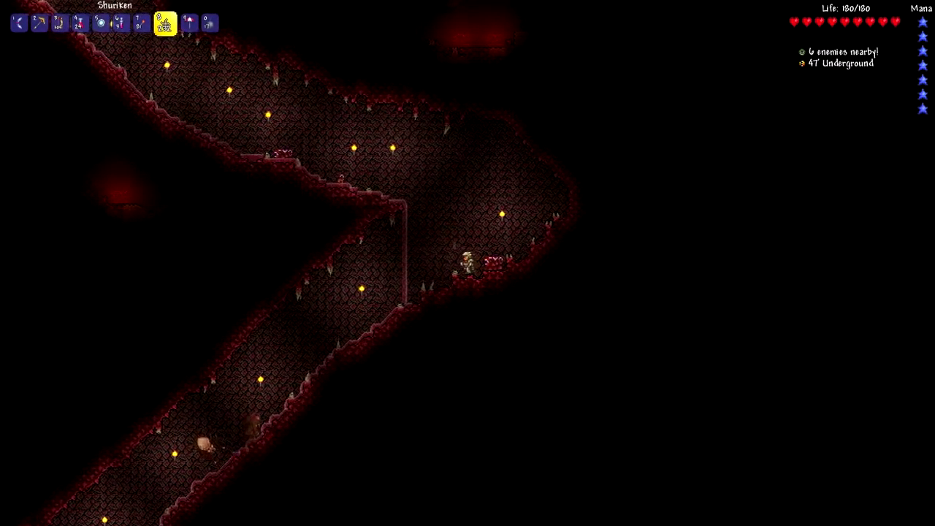
{"action": "key", "text": "a"}
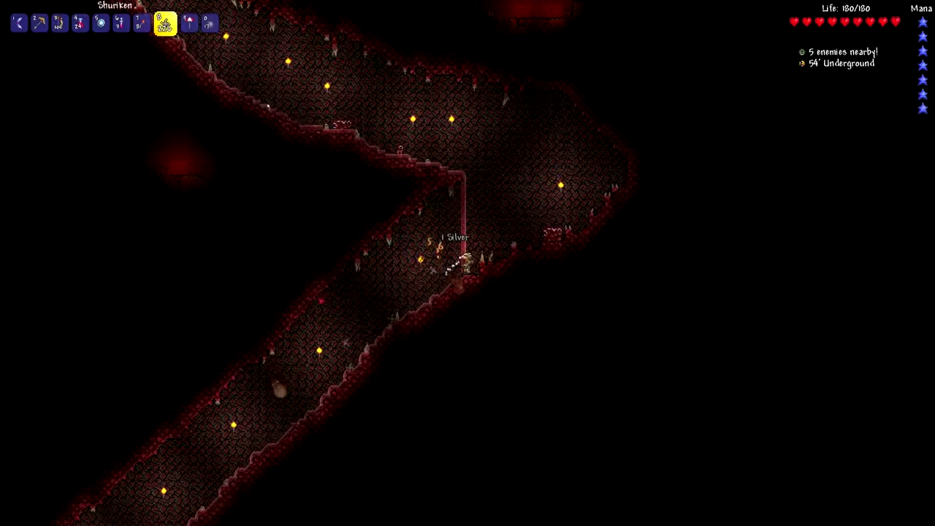
{"action": "key", "text": "d"}
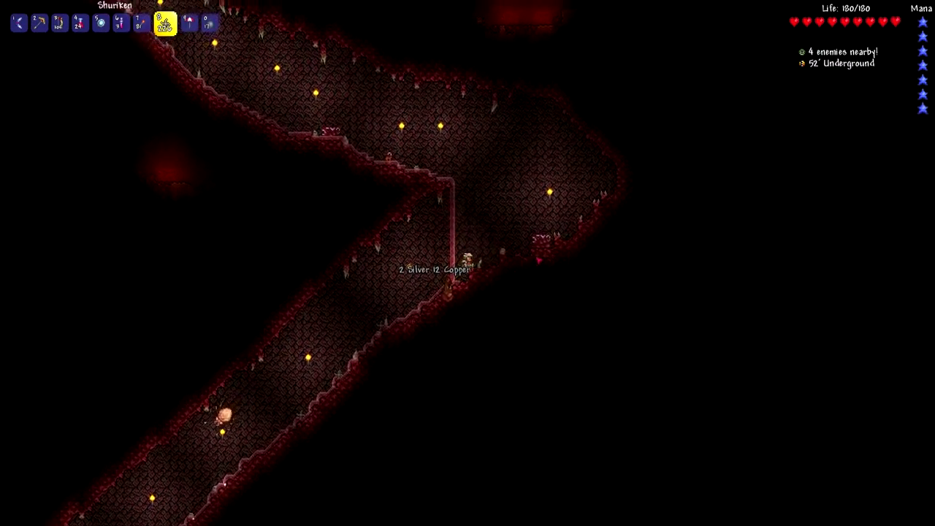
{"action": "key", "text": "9"}
Step: Climb up-right along the cave wall and throw a bomb at the ground beside the altar
{"action": "key", "text": "d"}
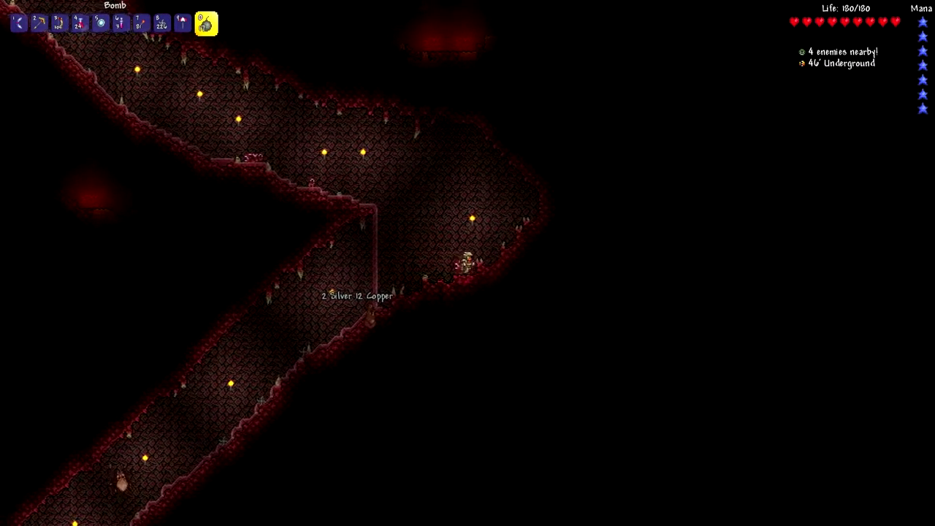
{"action": "key", "text": "space"}
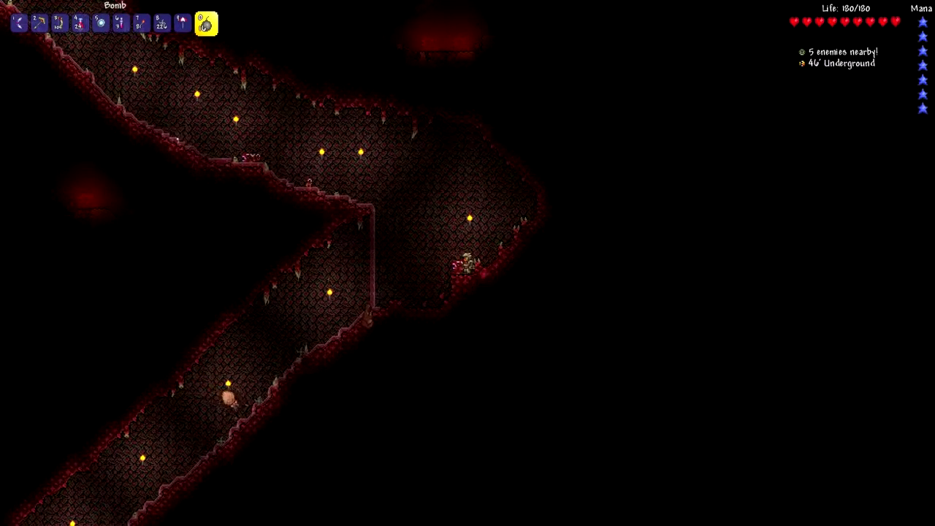
{"action": "key", "text": "space"}
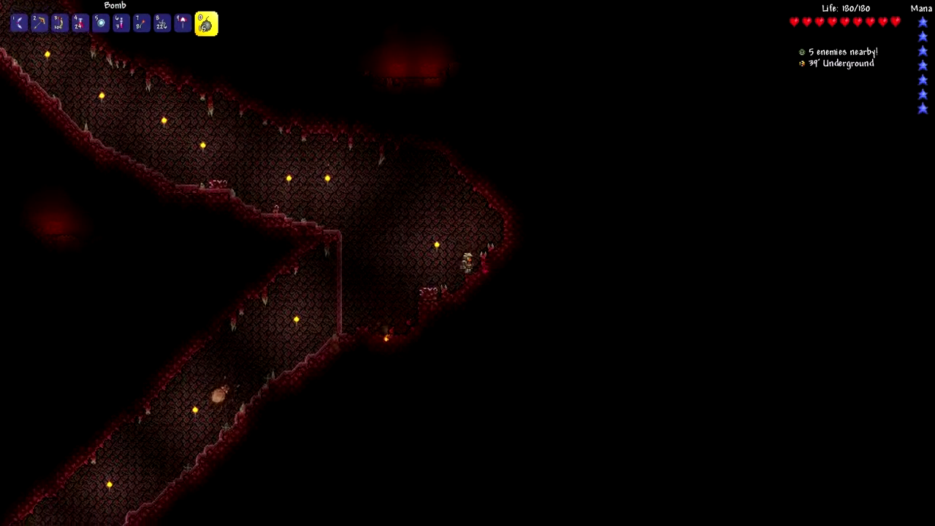
{"action": "left_click", "coordinate": [431, 293]}
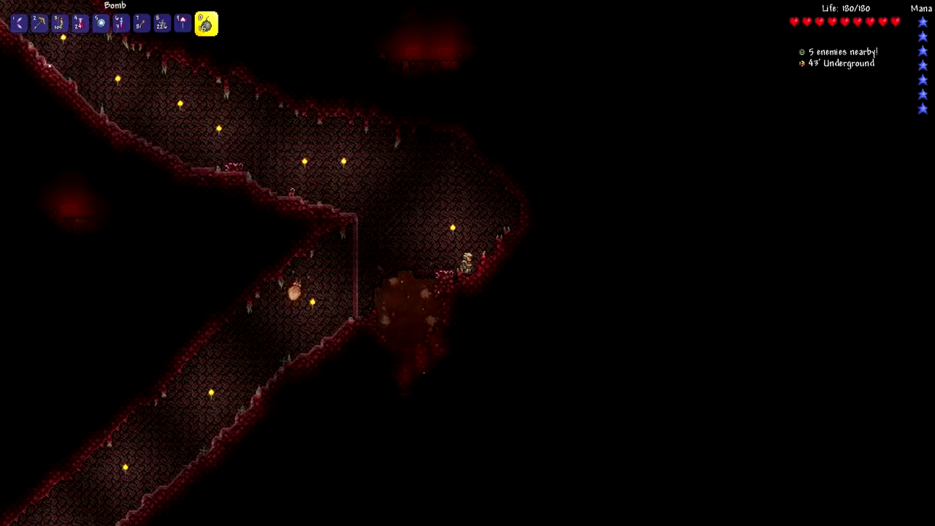
{"action": "key", "text": "1"}
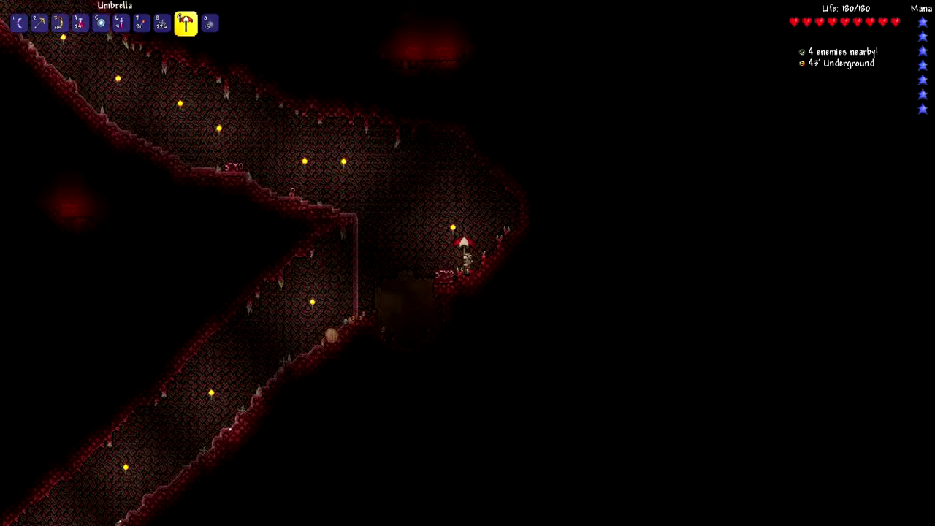
{"action": "key", "text": "Escape"}
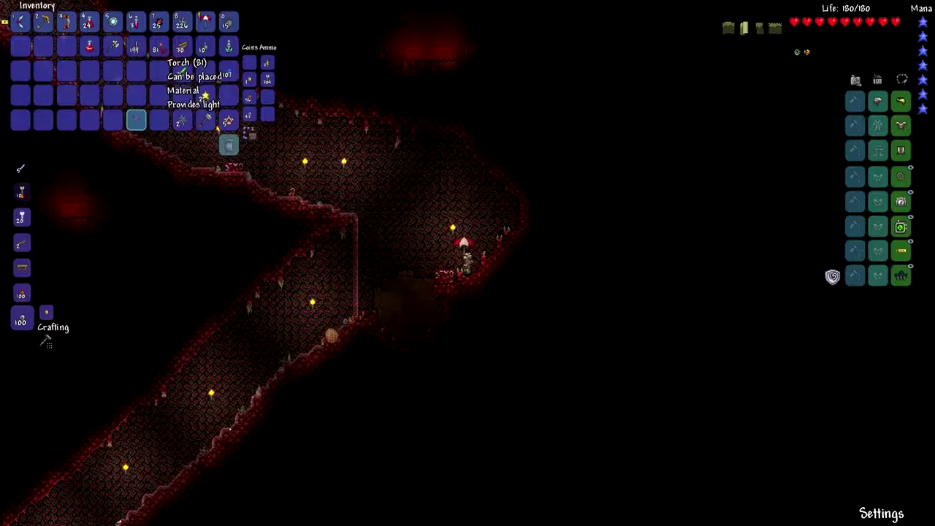
{"action": "key", "text": "Escape"}
{"action": "key", "text": "8"}
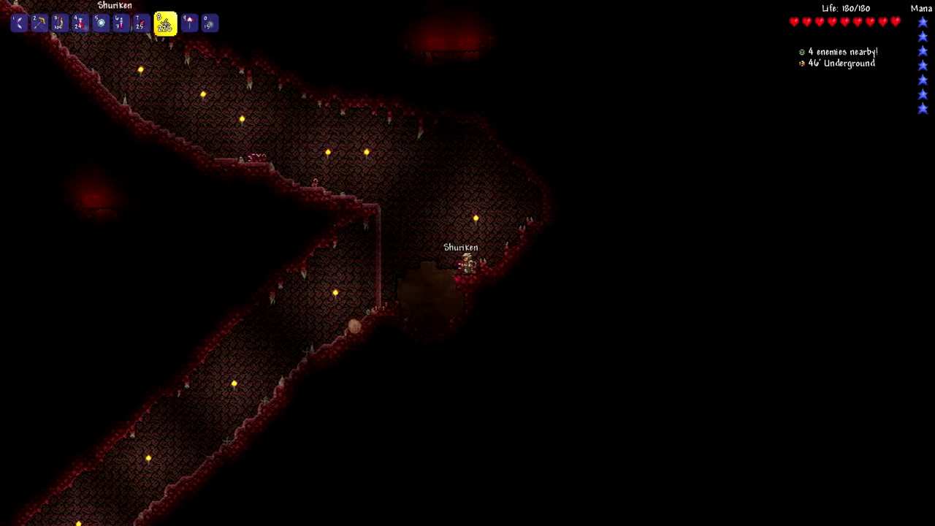
Step: Swap from crimstone blocks to bombs and move up-right away from the lit bomb by the altar
{"action": "key", "text": "7"}
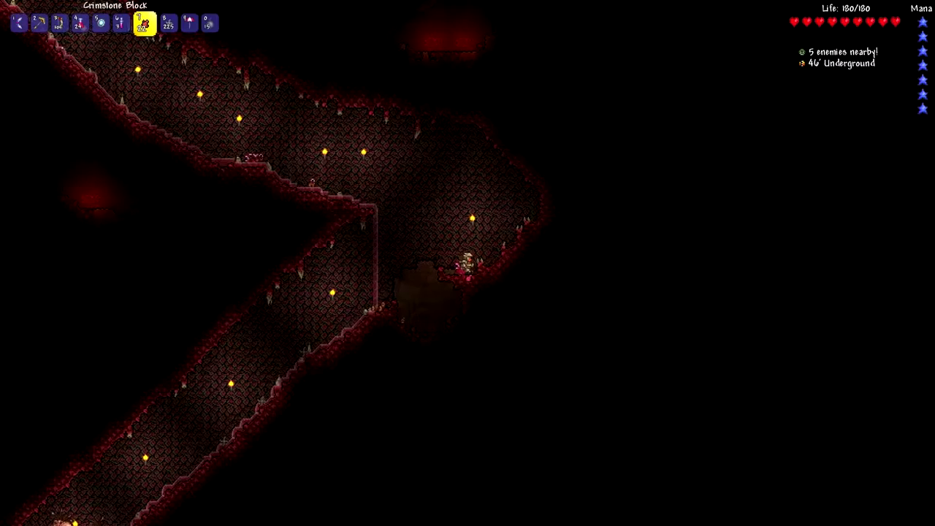
{"action": "key", "text": "0"}
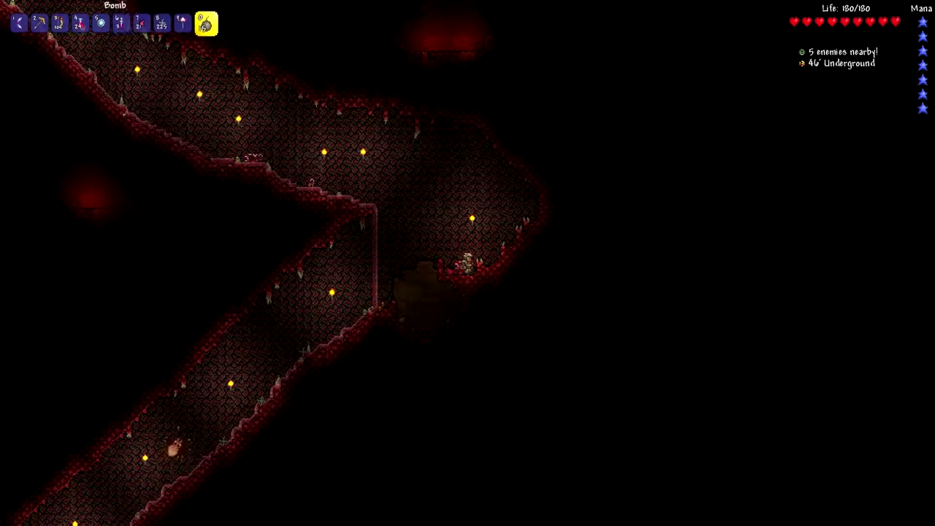
{"action": "key", "text": "d"}
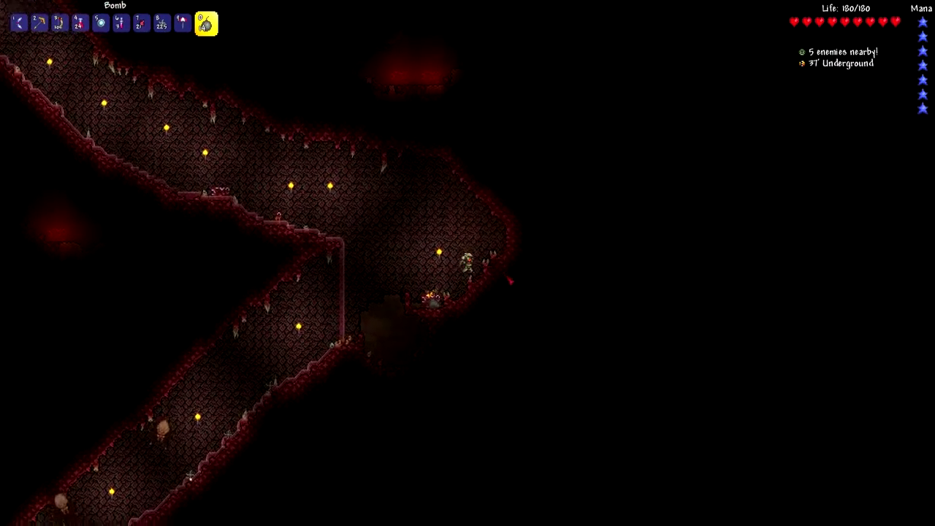
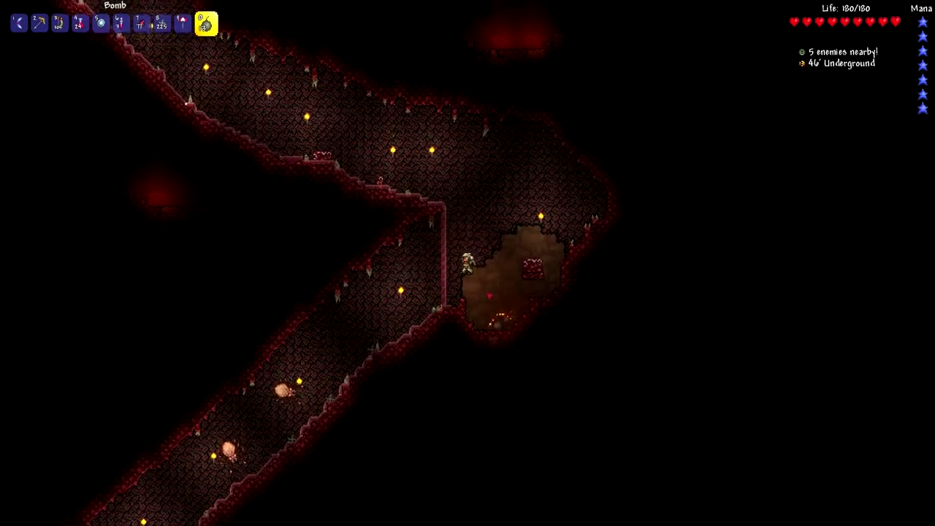
Step: Drop into the pit and kill the crawling enemy with the Godly Enchanted Boomerang
{"action": "key", "text": "1"}
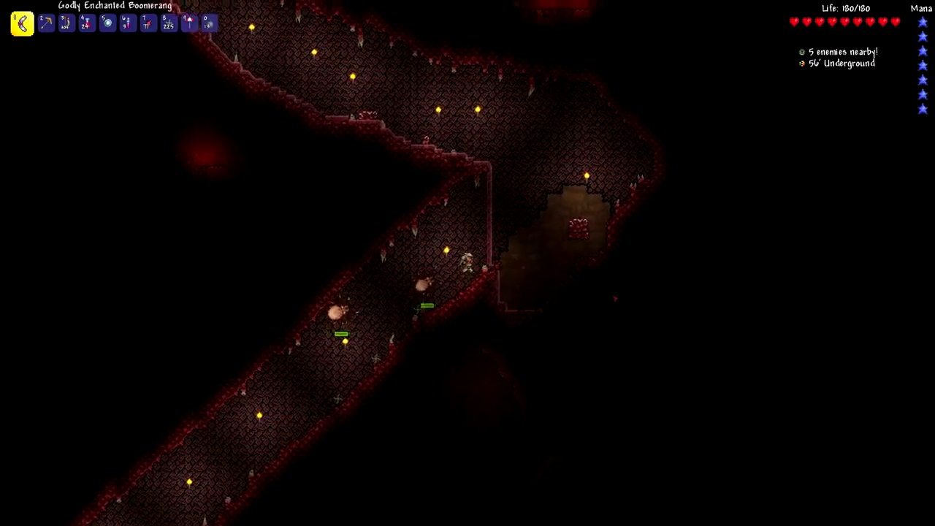
{"action": "key", "text": "d"}
{"action": "key", "text": "9"}
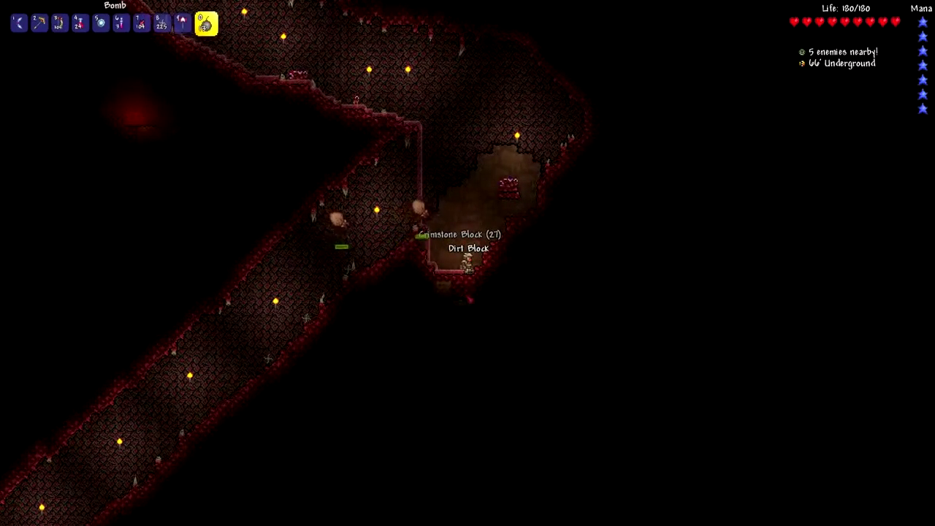
{"action": "key", "text": "0"}
{"action": "key", "text": "1"}
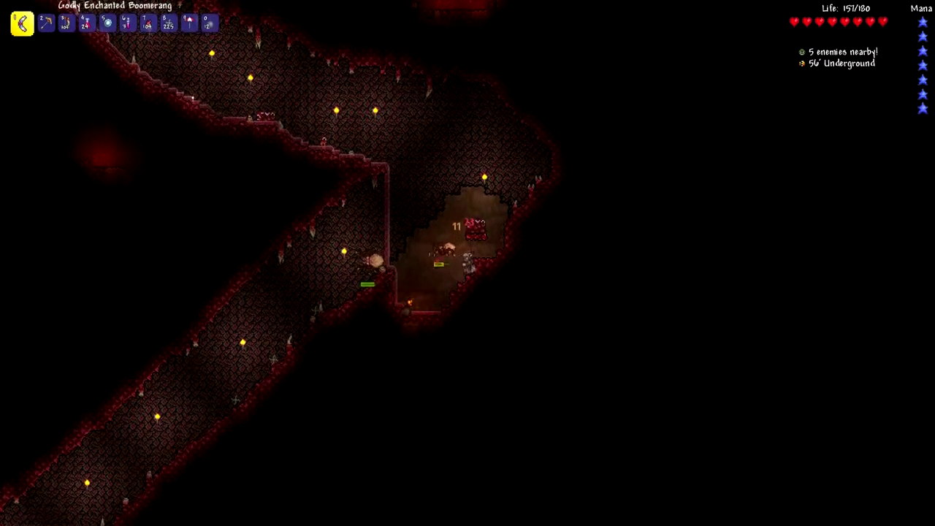
{"action": "left_click", "coordinate": [410, 299]}
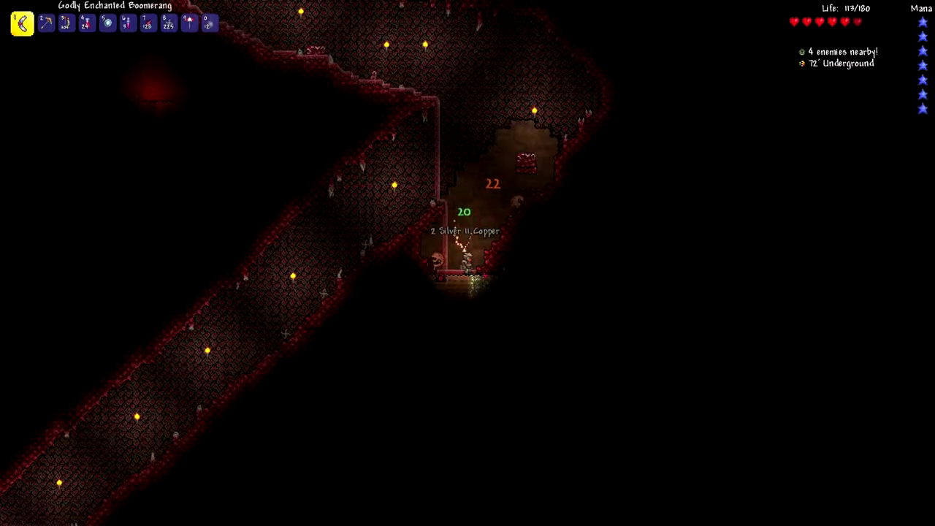
{"action": "scroll", "coordinate": [468, 263], "scroll_direction": "down", "scroll_amount": 4}
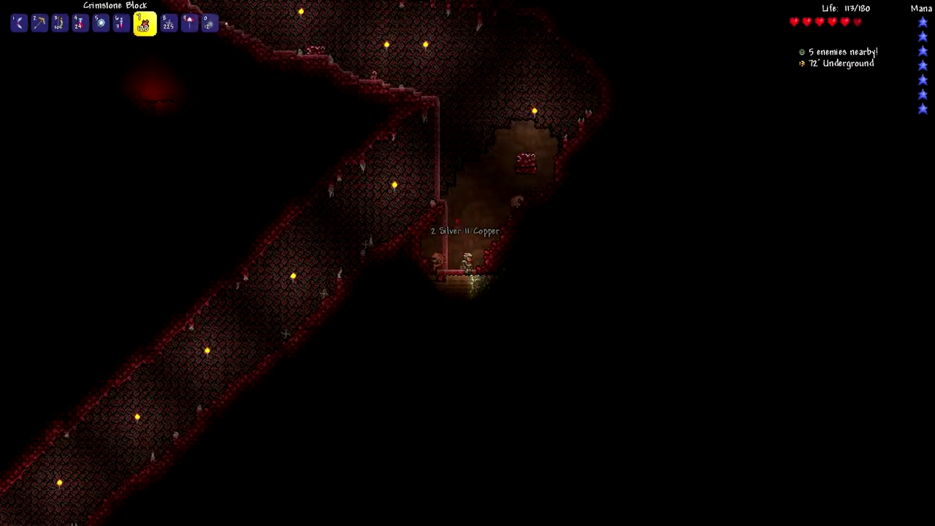
Step: Move the Dirt Block stack into hotbar slot 6, then climb back up
{"action": "key", "text": "Escape"}
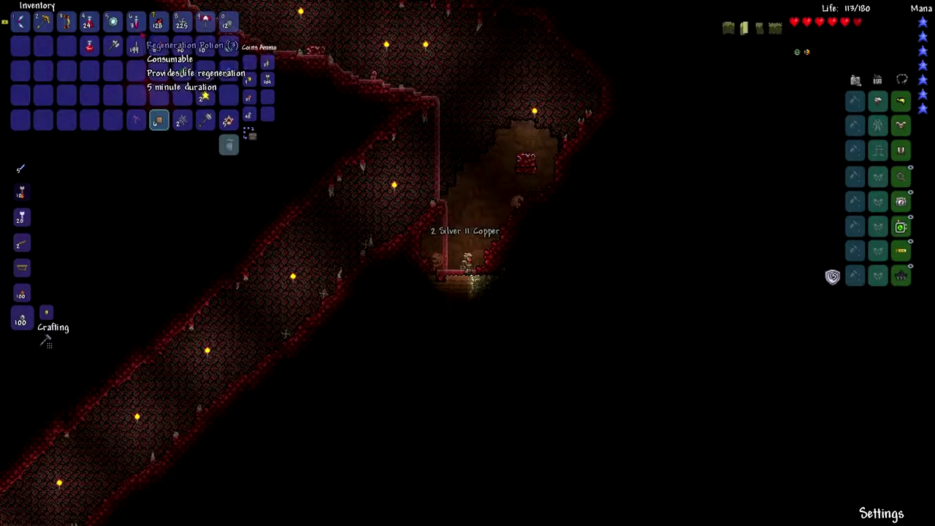
{"action": "left_click", "coordinate": [156, 121]}
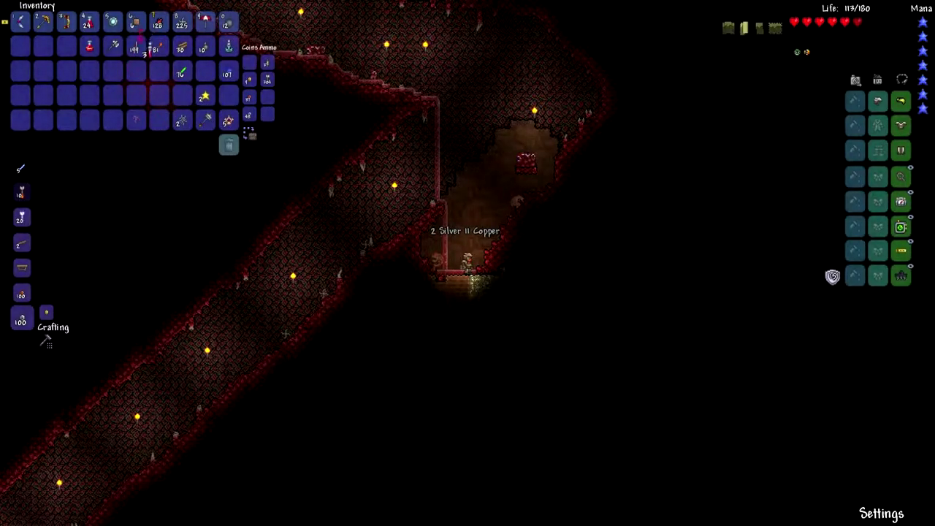
{"action": "left_click", "coordinate": [146, 73]}
{"action": "key", "text": "Escape"}
{"action": "left_click", "coordinate": [123, 24]}
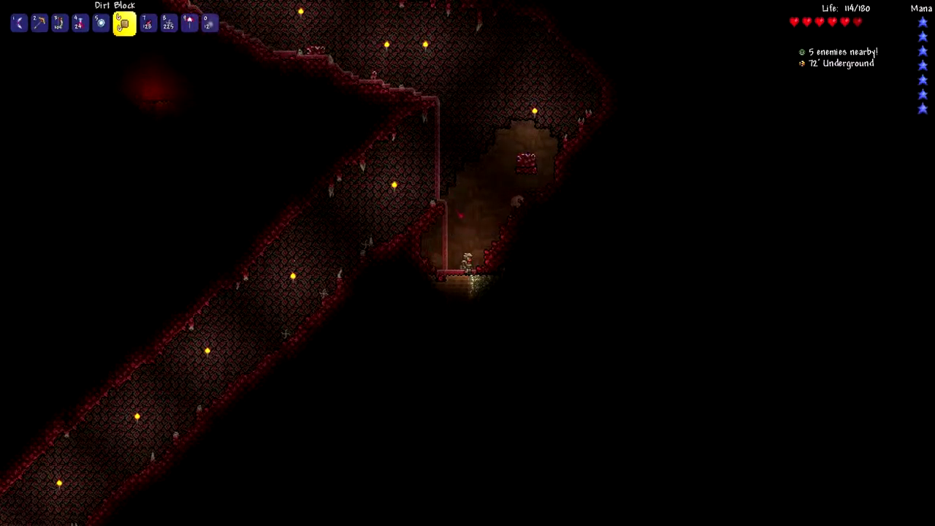
{"action": "key", "text": "space"}
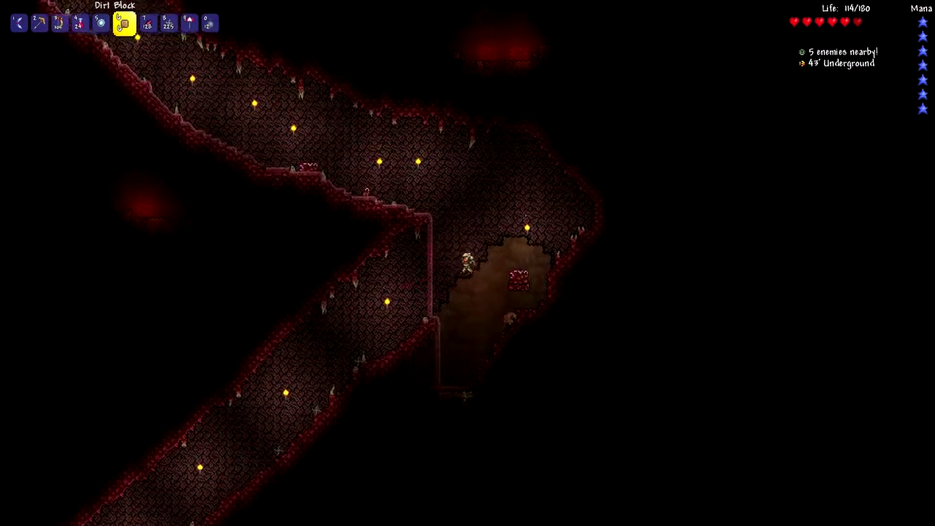
Step: Drop into the dirt cavity and move one inventory item to another slot
{"action": "key", "text": "a"}
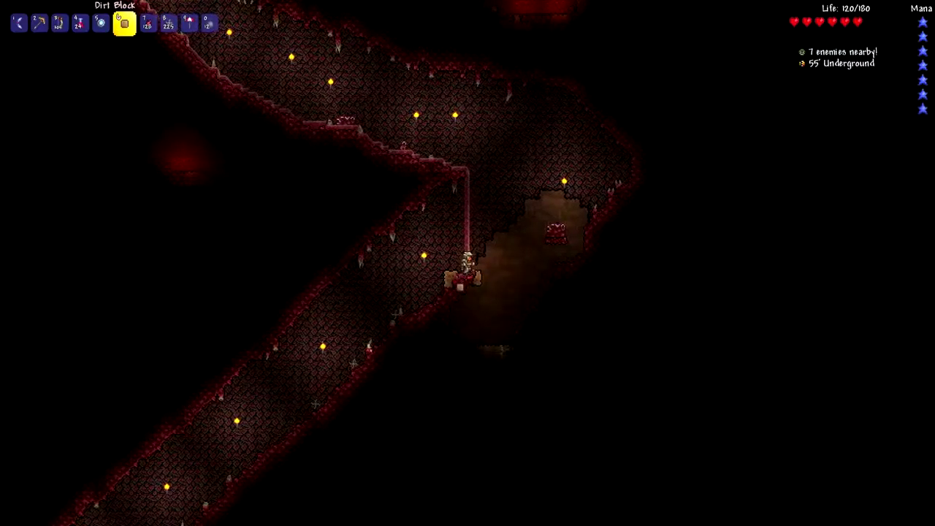
{"action": "key", "text": "d"}
{"action": "key", "text": "s"}
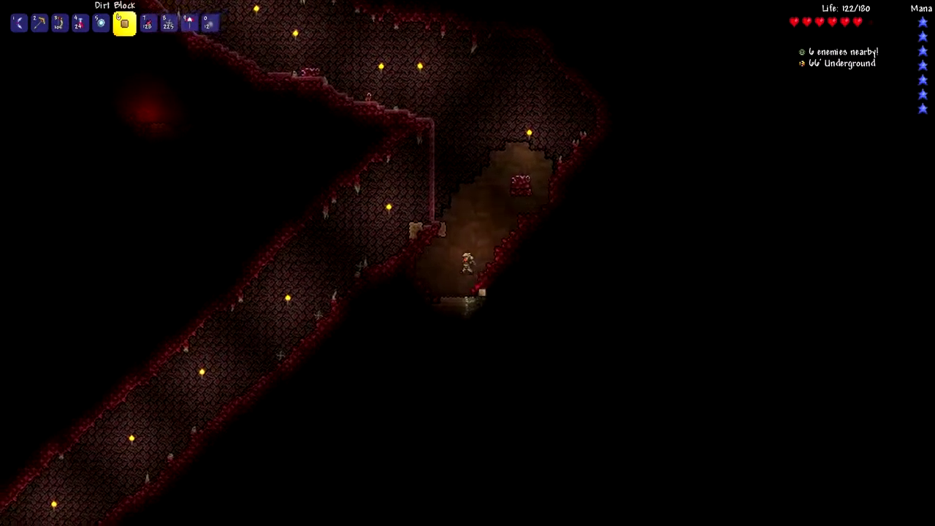
{"action": "key", "text": "Escape"}
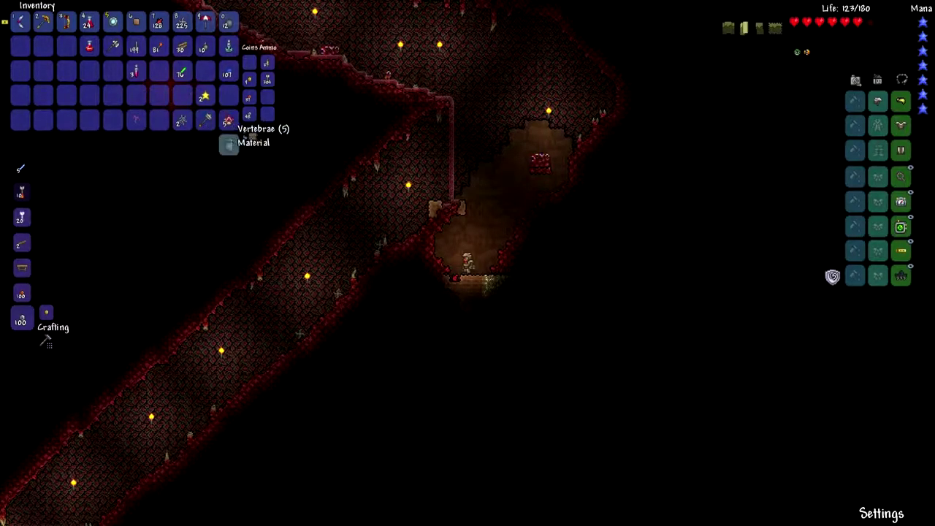
{"action": "left_click", "coordinate": [181, 47]}
{"action": "left_click", "coordinate": [176, 70]}
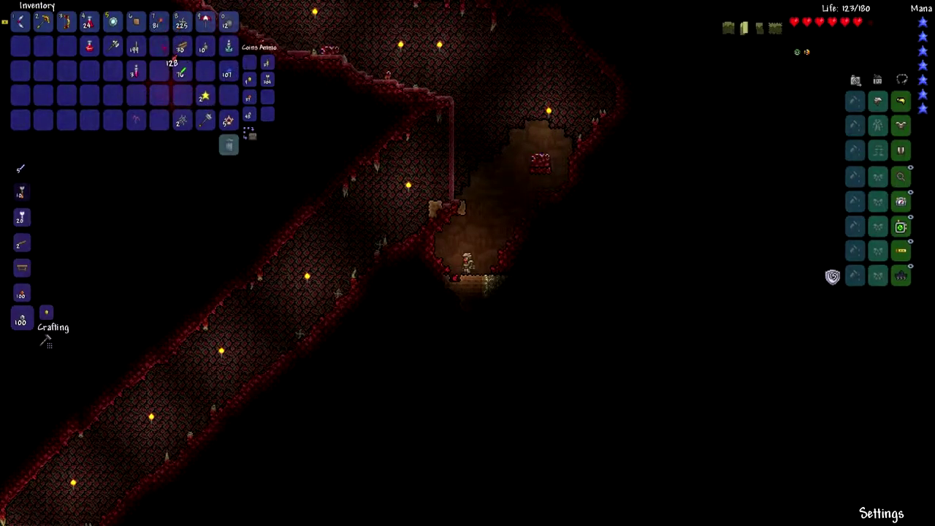
{"action": "key", "text": "Escape"}
Step: Place a torch from slot 7 to light the cavity floor
{"action": "key", "text": "7"}
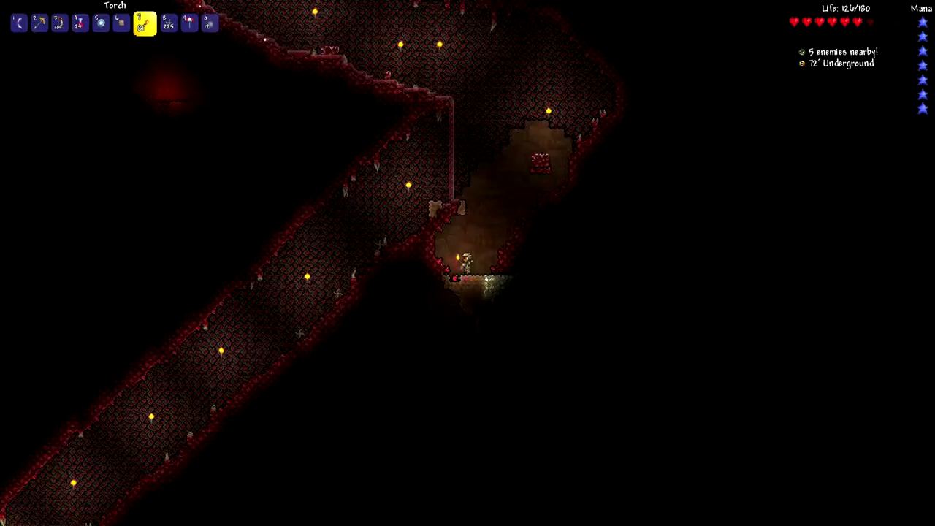
{"action": "key", "text": "d"}
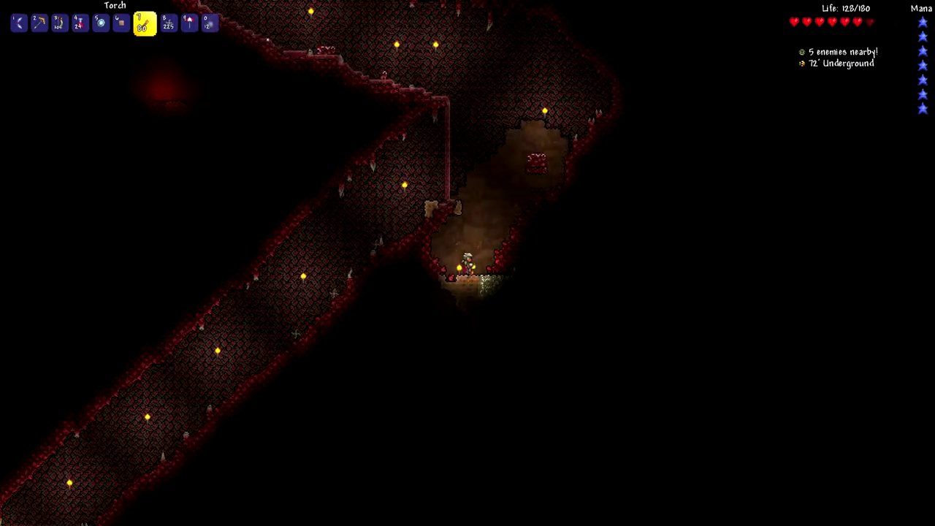
{"action": "key", "text": "a"}
{"action": "key", "text": "1"}
Step: Mine down with the Gold Pickaxe, collecting tin ore, iron ore and dirt blocks
{"action": "key", "text": "2"}
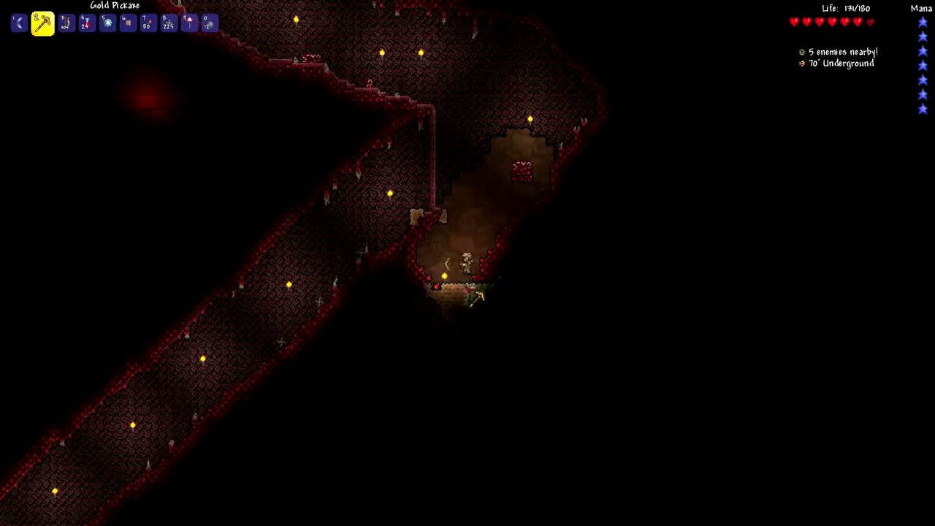
{"action": "left_click_drag", "start_coordinate": [468, 269], "coordinate": [468, 263]}
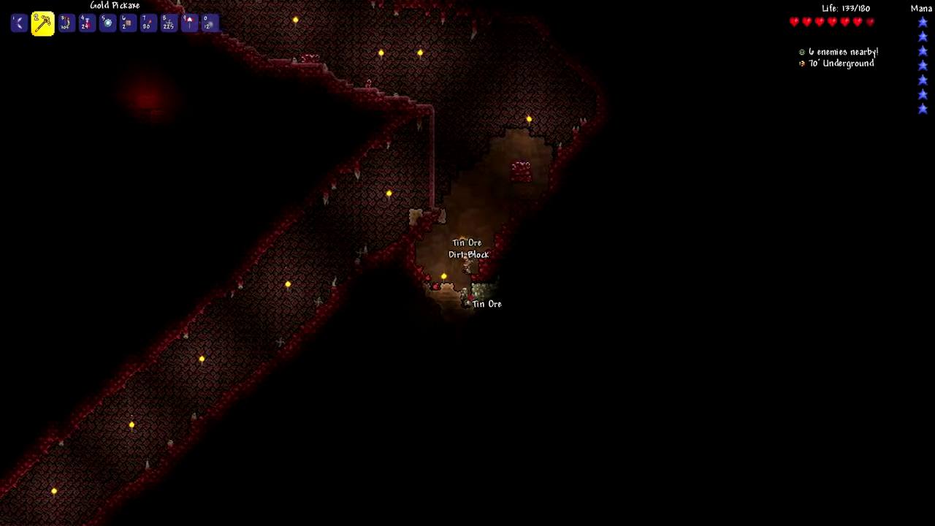
{"action": "left_click_drag", "start_coordinate": [491, 292], "coordinate": [479, 282]}
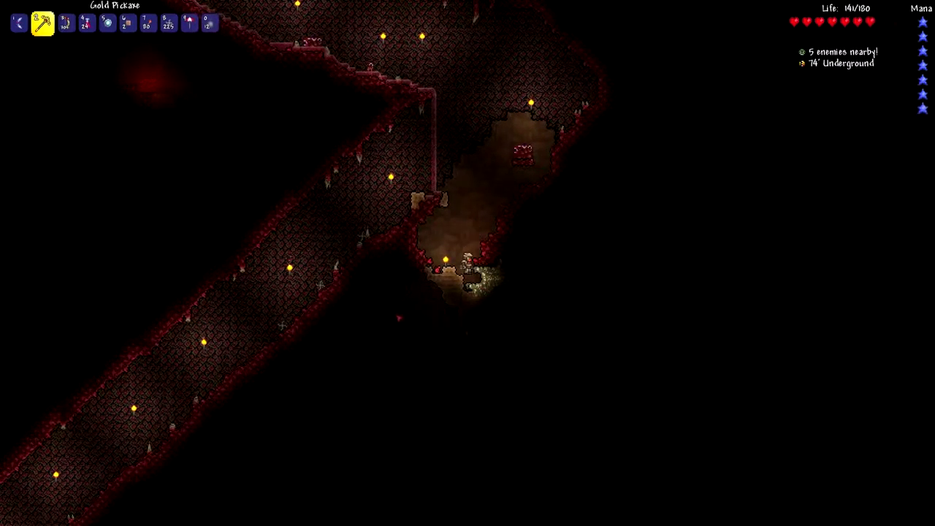
{"action": "left_click_drag", "start_coordinate": [479, 292], "coordinate": [482, 282]}
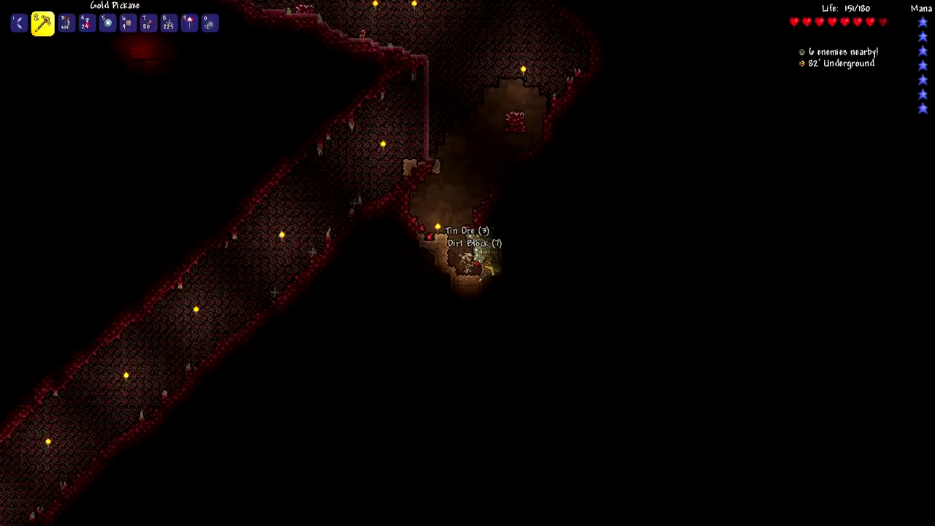
{"action": "left_click_drag", "start_coordinate": [488, 263], "coordinate": [497, 270]}
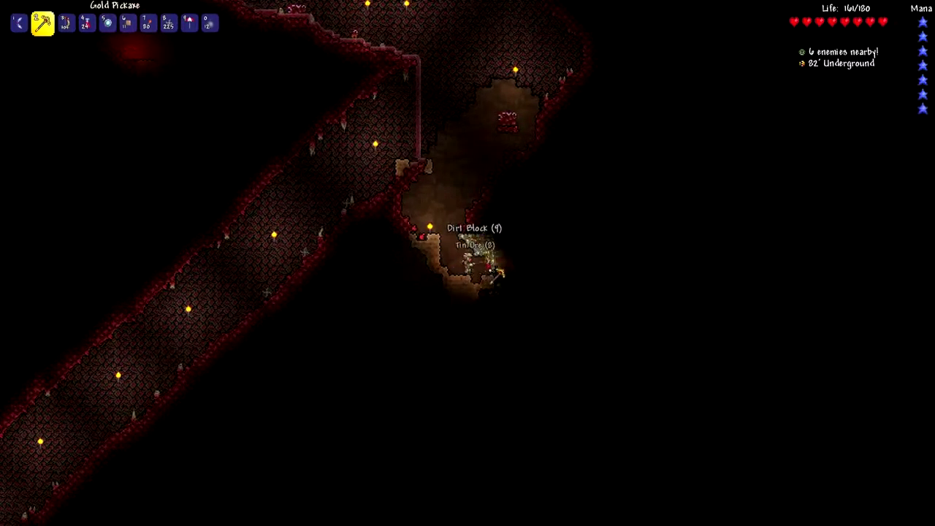
{"action": "mouse_move", "coordinate": [488, 263]}
{"action": "left_mouse_down"}
{"action": "mouse_move", "coordinate": [484, 253]}
{"action": "mouse_move", "coordinate": [491, 278]}
{"action": "mouse_move", "coordinate": [483, 261]}
{"action": "left_mouse_up"}
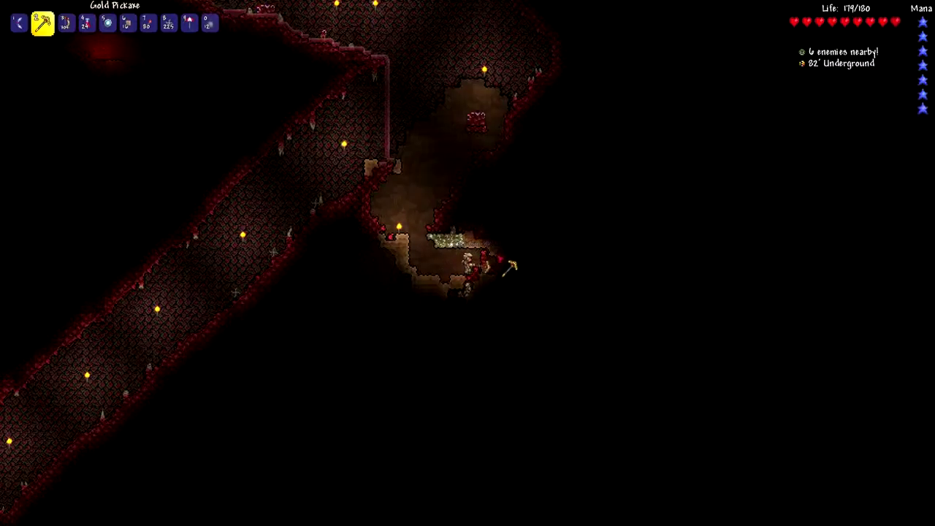
{"action": "mouse_move", "coordinate": [498, 285]}
{"action": "left_mouse_down"}
{"action": "mouse_move", "coordinate": [484, 294]}
{"action": "mouse_move", "coordinate": [494, 294]}
{"action": "left_mouse_up"}
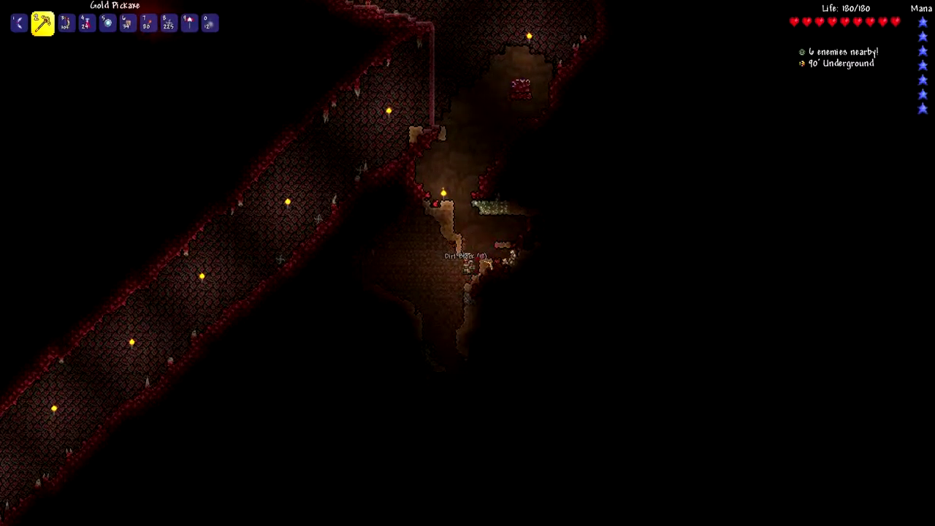
{"action": "left_click_drag", "start_coordinate": [486, 260], "coordinate": [495, 290]}
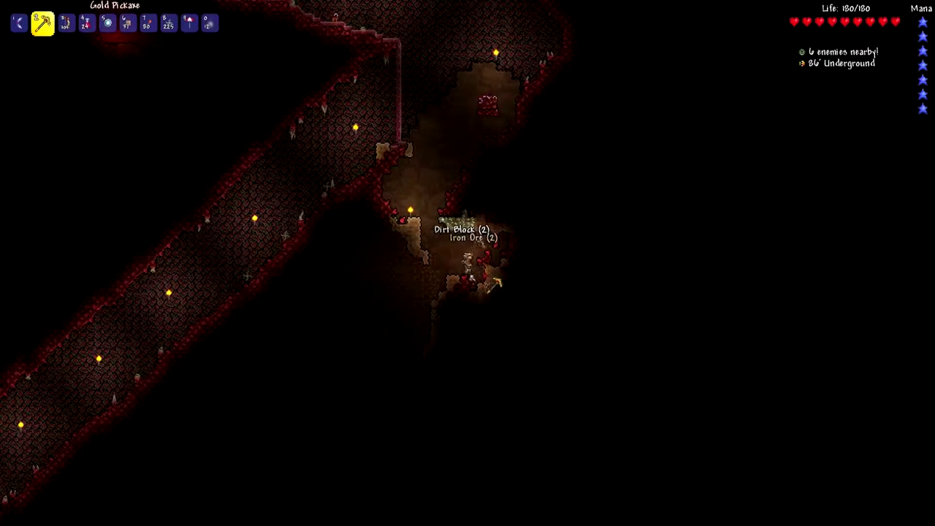
{"action": "mouse_move", "coordinate": [492, 292]}
{"action": "left_mouse_down"}
{"action": "mouse_move", "coordinate": [497, 301]}
{"action": "mouse_move", "coordinate": [486, 291]}
{"action": "left_mouse_up"}
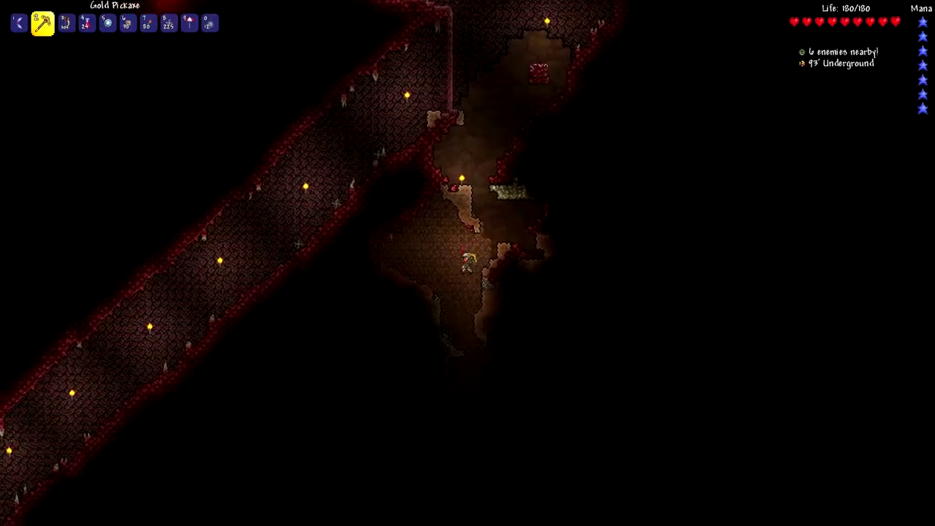
{"action": "scroll", "coordinate": [486, 296], "scroll_direction": "down", "scroll_amount": 3}
{"action": "scroll", "coordinate": [486, 296], "scroll_direction": "down", "scroll_amount": 3}
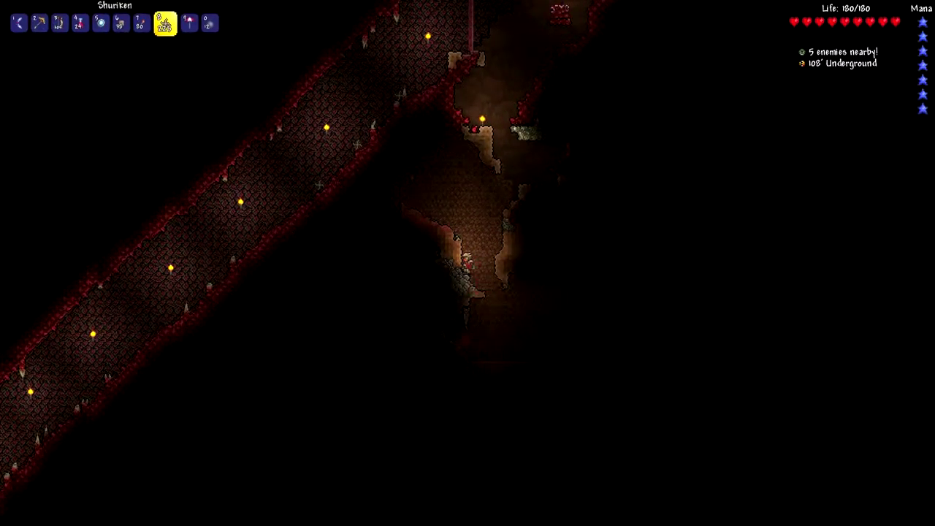
{"action": "scroll", "coordinate": [486, 296], "scroll_direction": "up", "scroll_amount": 1}
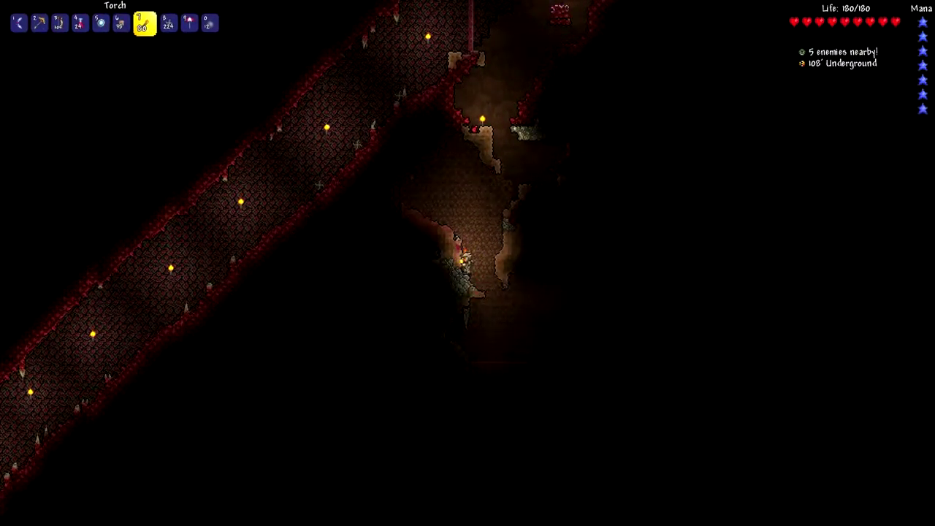
Step: Place a torch, hit the Red Slime below with the boomerang, and dig down the shaft
{"action": "left_click", "coordinate": [468, 253]}
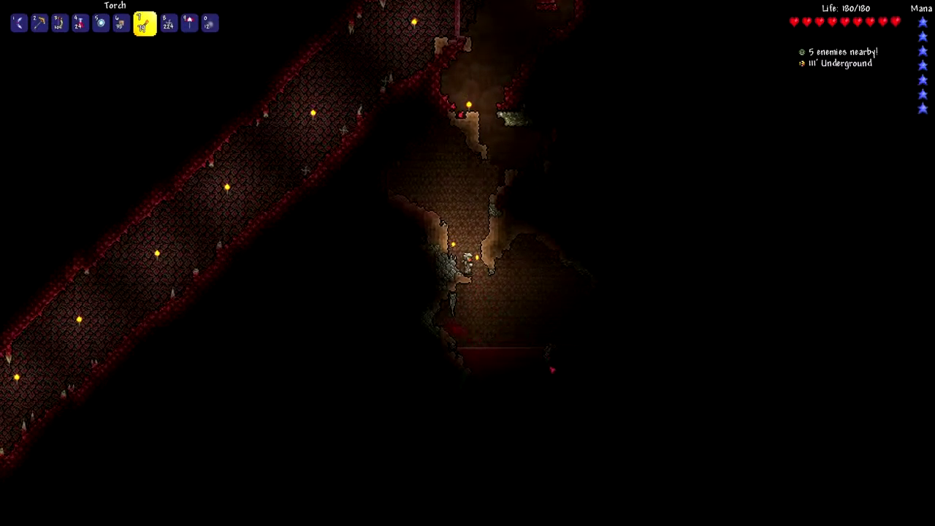
{"action": "key", "text": "1"}
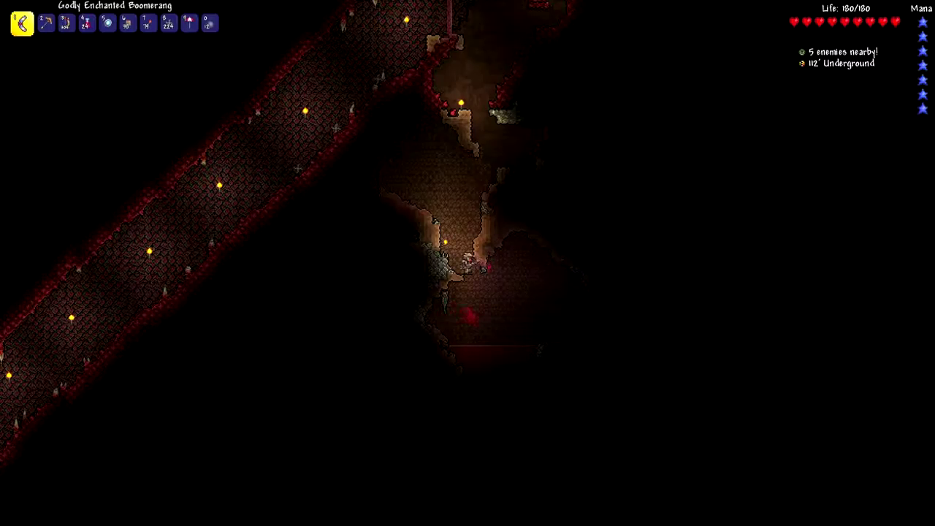
{"action": "key", "text": "2"}
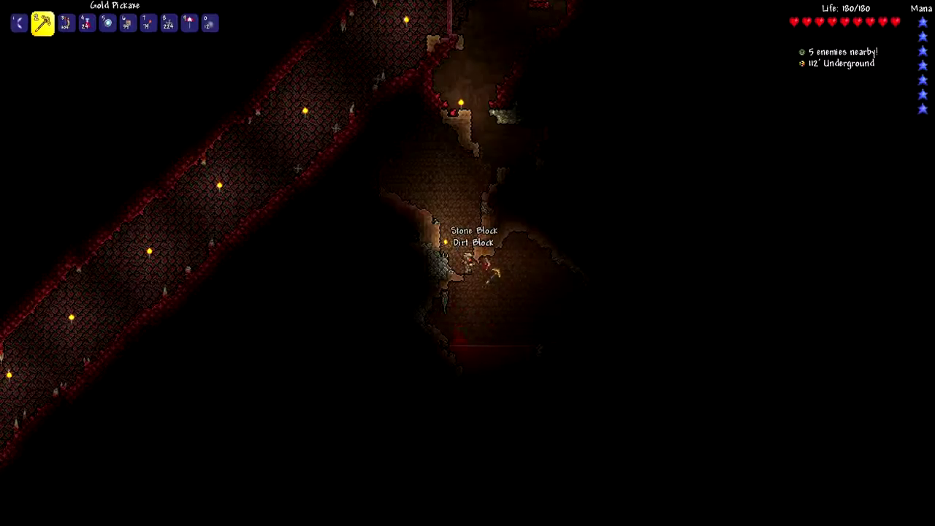
{"action": "key", "text": "1"}
{"action": "left_click", "coordinate": [511, 351]}
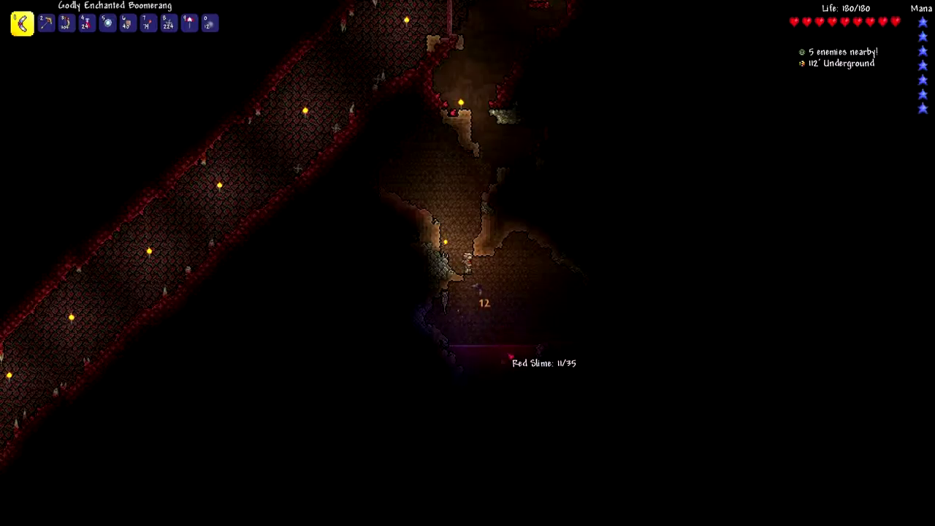
{"action": "key", "text": "2"}
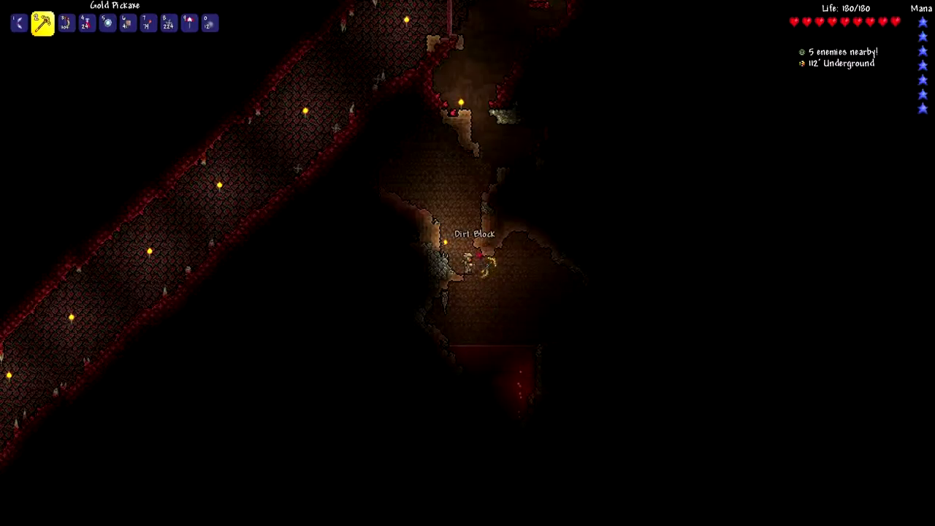
{"action": "left_click_drag", "start_coordinate": [483, 260], "coordinate": [491, 285]}
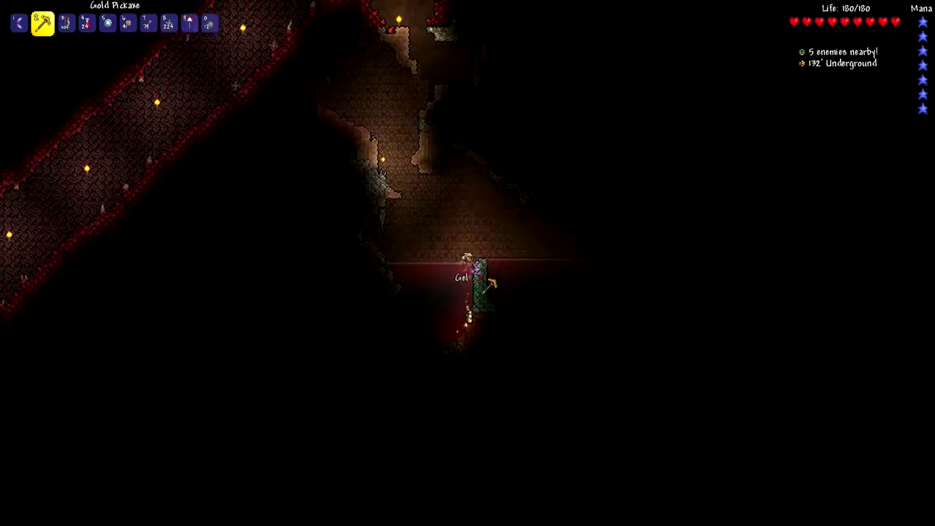
Step: Tunnel into the right-hand cave wall, collecting stone and dirt blocks
{"action": "key", "text": "d"}
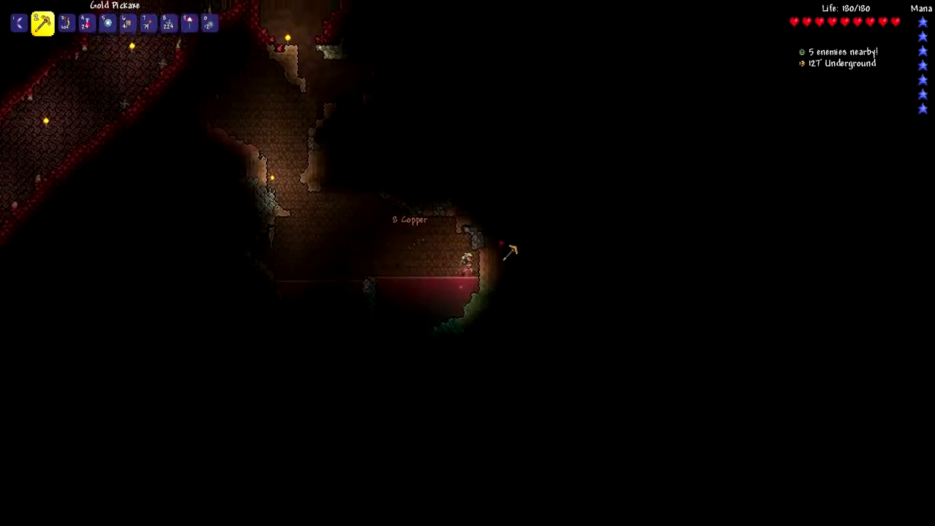
{"action": "left_click_drag", "start_coordinate": [512, 252], "coordinate": [482, 230]}
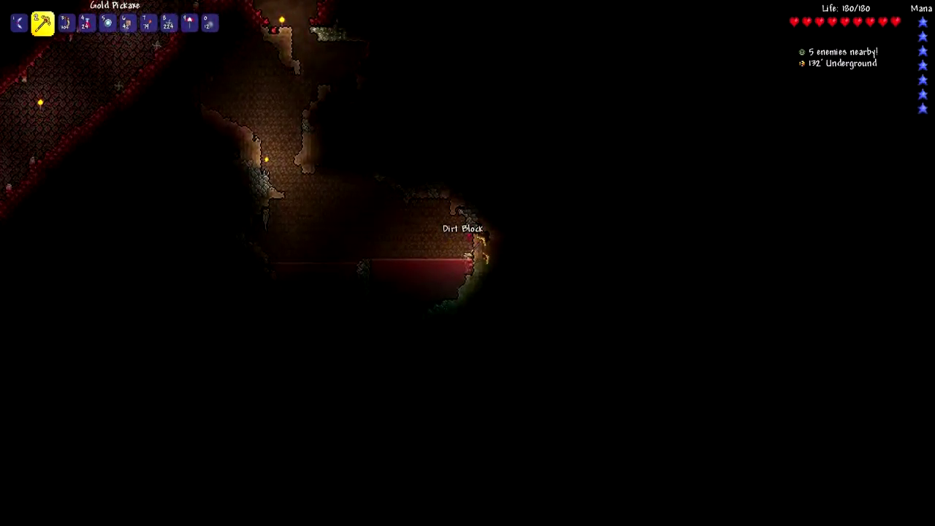
{"action": "left_click_drag", "start_coordinate": [491, 248], "coordinate": [500, 235]}
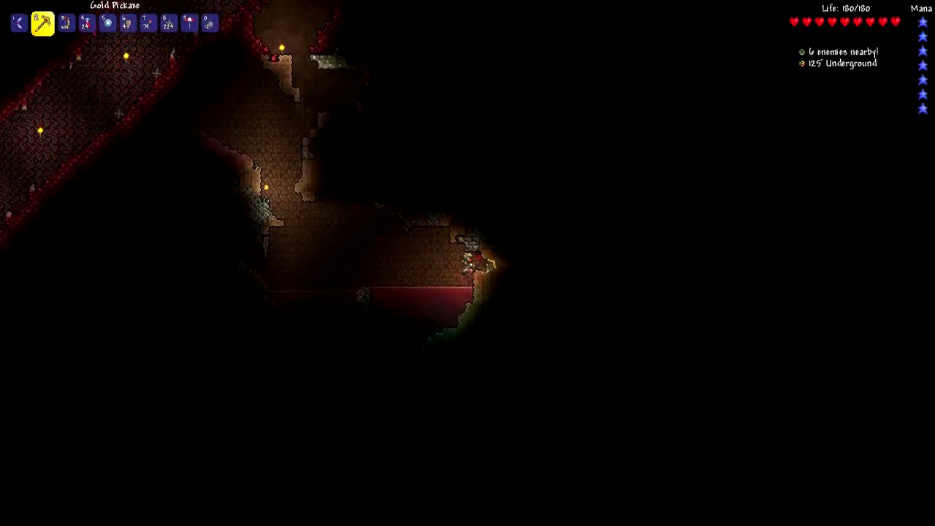
{"action": "mouse_move", "coordinate": [482, 241]}
{"action": "left_mouse_down"}
{"action": "mouse_move", "coordinate": [475, 248]}
{"action": "mouse_move", "coordinate": [491, 245]}
{"action": "mouse_move", "coordinate": [514, 272]}
{"action": "mouse_move", "coordinate": [510, 285]}
{"action": "left_mouse_up"}
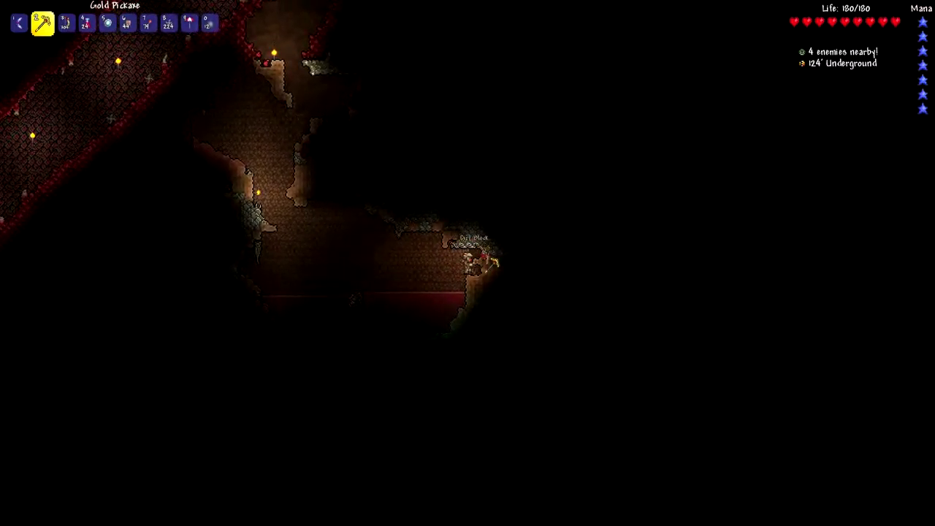
{"action": "left_click_drag", "start_coordinate": [495, 263], "coordinate": [491, 259]}
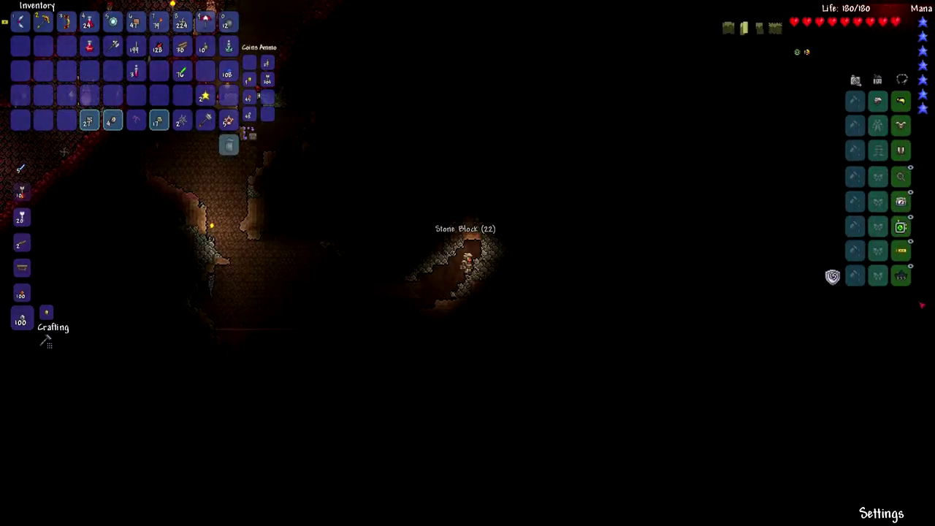
Step: Close the inventory and keep tunnelling down through the stone
{"action": "key", "text": "Escape"}
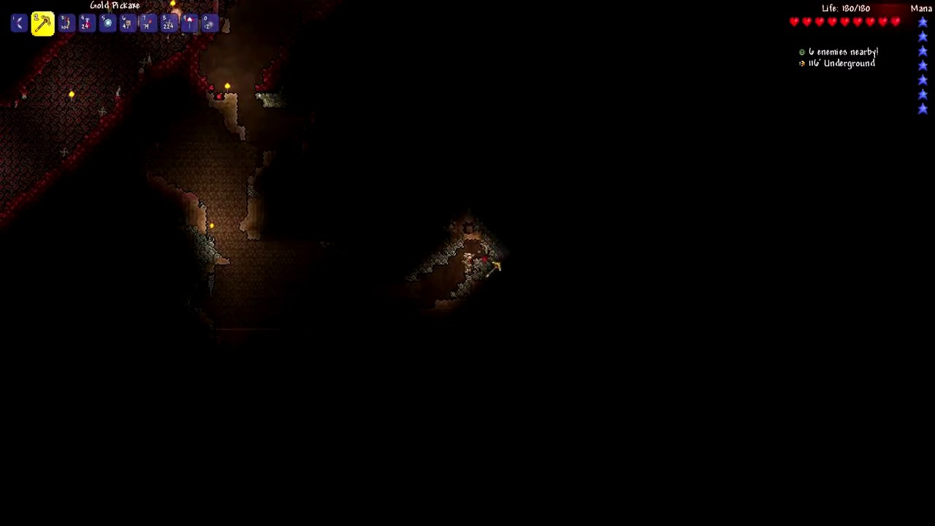
{"action": "left_click_drag", "start_coordinate": [488, 269], "coordinate": [483, 269]}
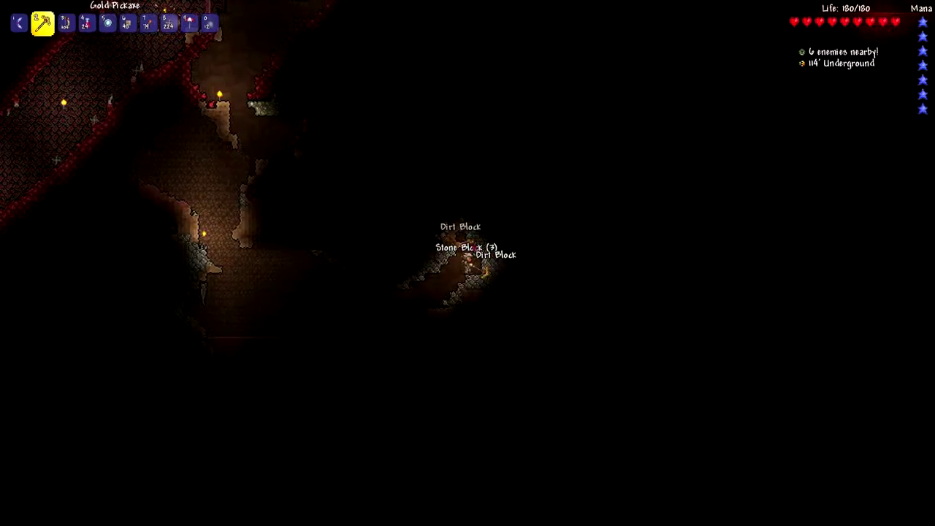
{"action": "left_click_drag", "start_coordinate": [507, 250], "coordinate": [490, 263]}
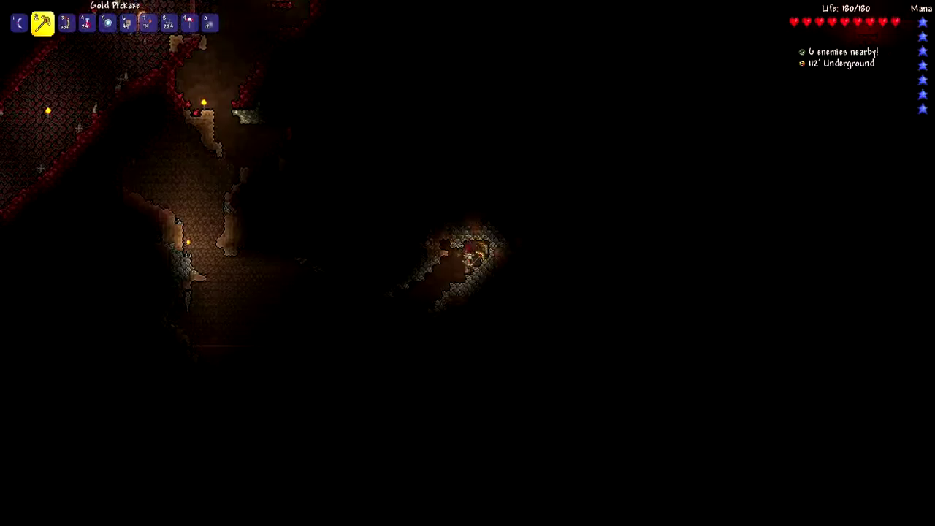
{"action": "mouse_move", "coordinate": [488, 255]}
{"action": "left_mouse_down"}
{"action": "mouse_move", "coordinate": [490, 278]}
{"action": "mouse_move", "coordinate": [488, 266]}
{"action": "left_mouse_up"}
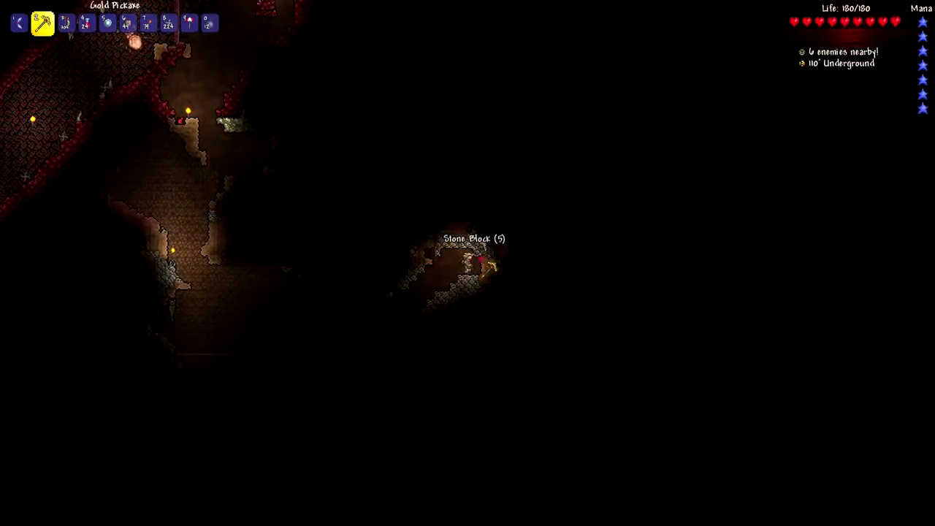
{"action": "left_click_drag", "start_coordinate": [491, 265], "coordinate": [489, 265]}
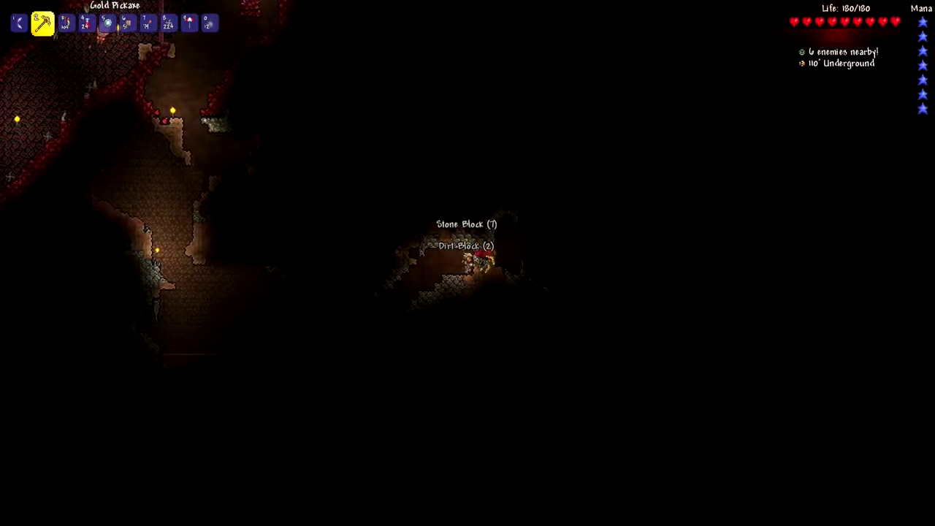
Step: Kill the red and yellow slimes with the boomerang and collect their gel and copper coins
{"action": "key", "text": "1"}
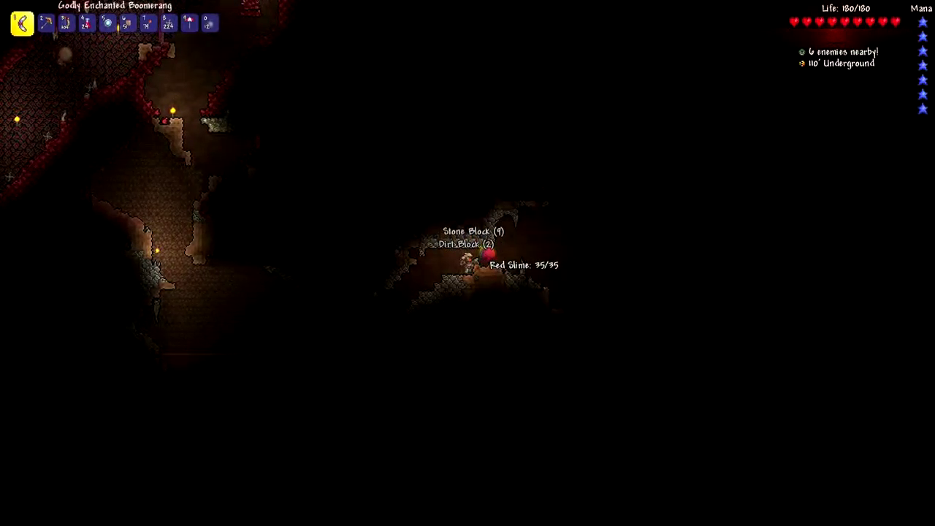
{"action": "left_click", "coordinate": [504, 257]}
{"action": "left_click", "coordinate": [504, 258]}
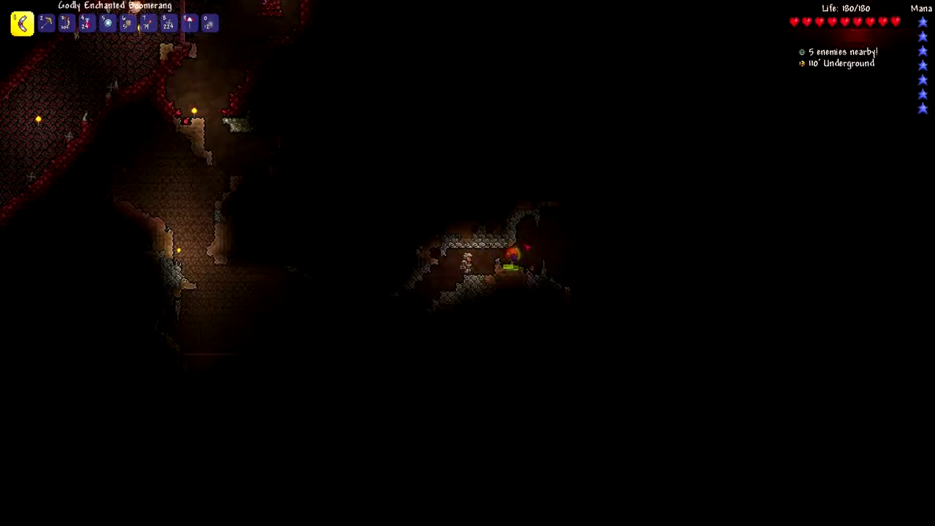
{"action": "key", "text": "d"}
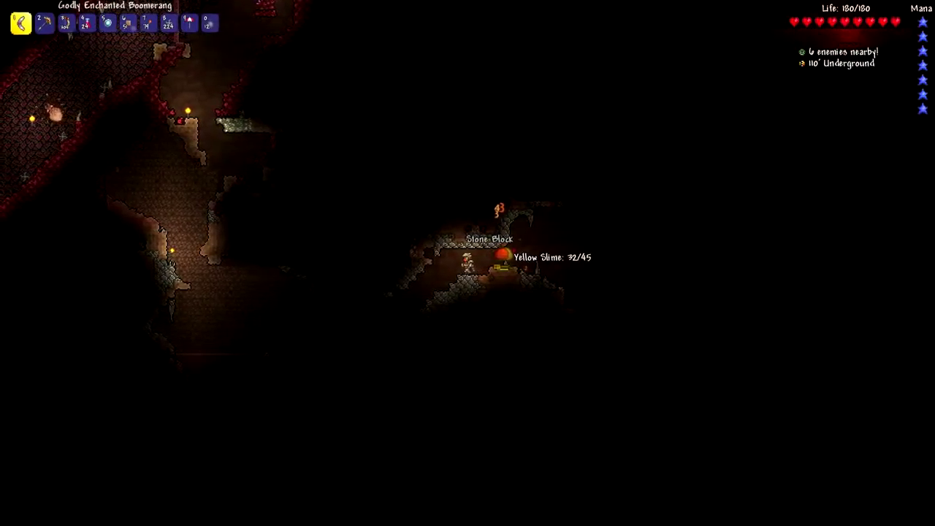
{"action": "key", "text": "1"}
{"action": "left_click", "coordinate": [505, 258]}
{"action": "key", "text": "d"}
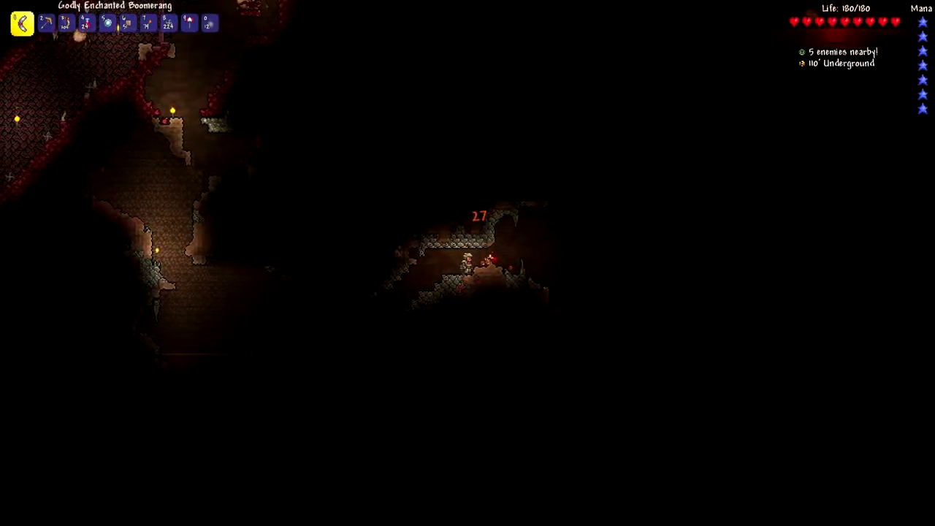
{"action": "key", "text": "d"}
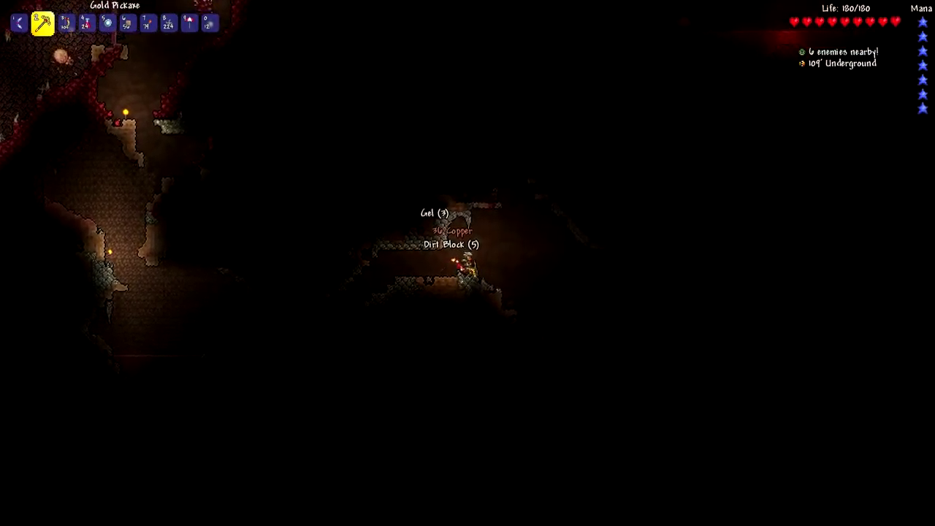
{"action": "key", "text": "8"}
Step: Place a slot-7 torch on the dark tunnel wall and re-equip the boomerang
{"action": "key", "text": "7"}
{"action": "key", "text": "a"}
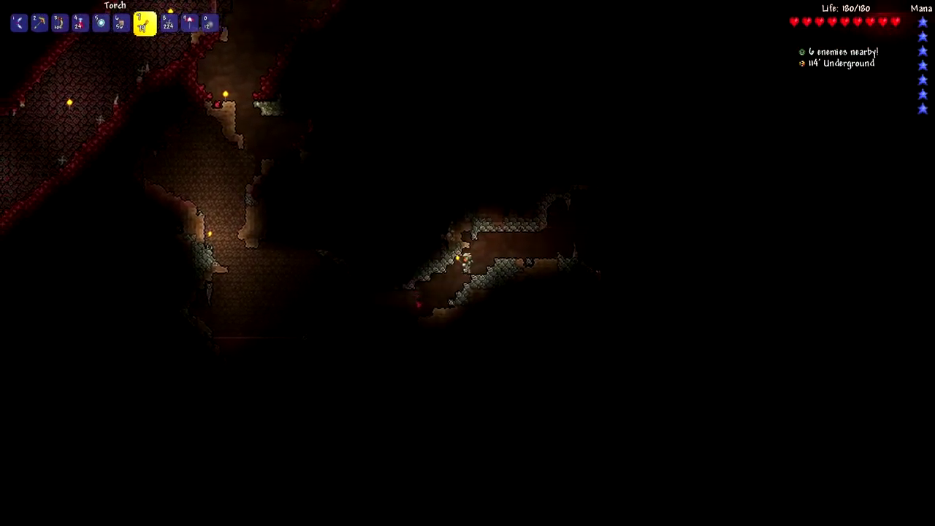
{"action": "left_click", "coordinate": [468, 301]}
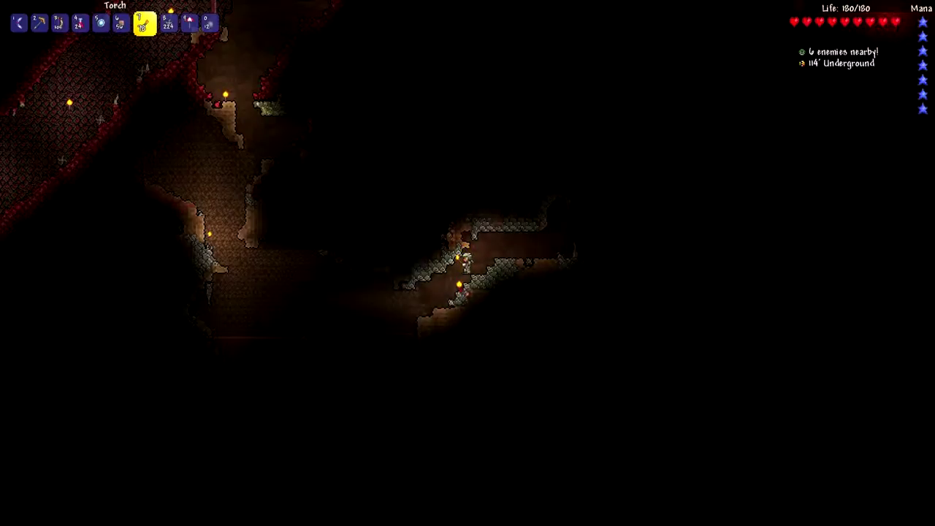
{"action": "key", "text": "d"}
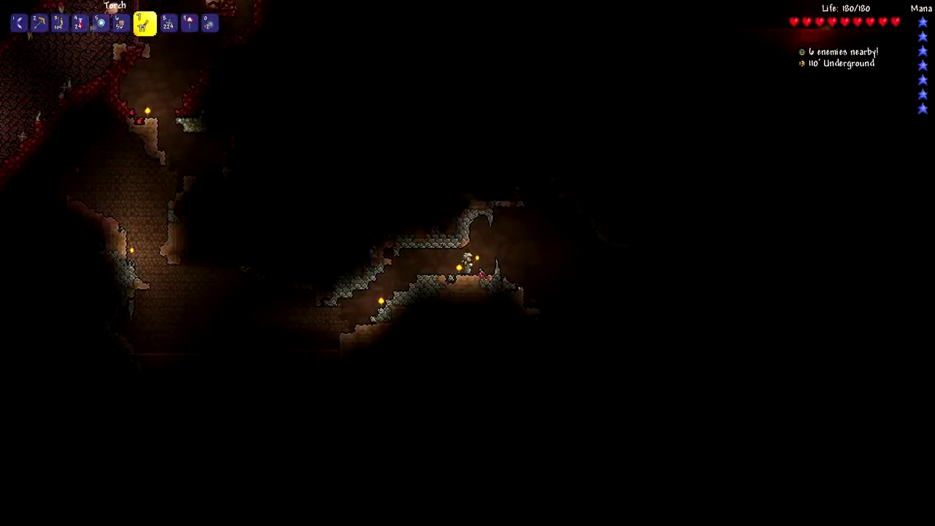
{"action": "key", "text": "d"}
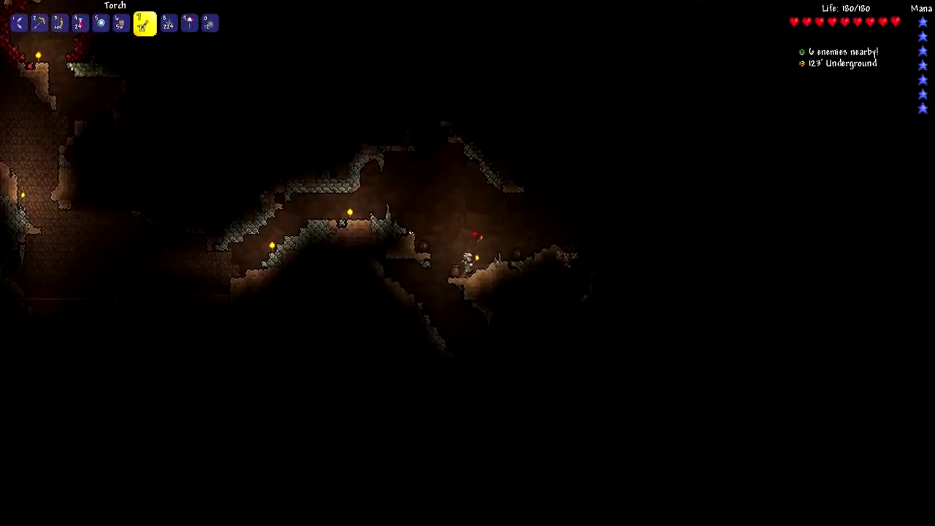
{"action": "key", "text": "1"}
{"action": "key", "text": "a"}
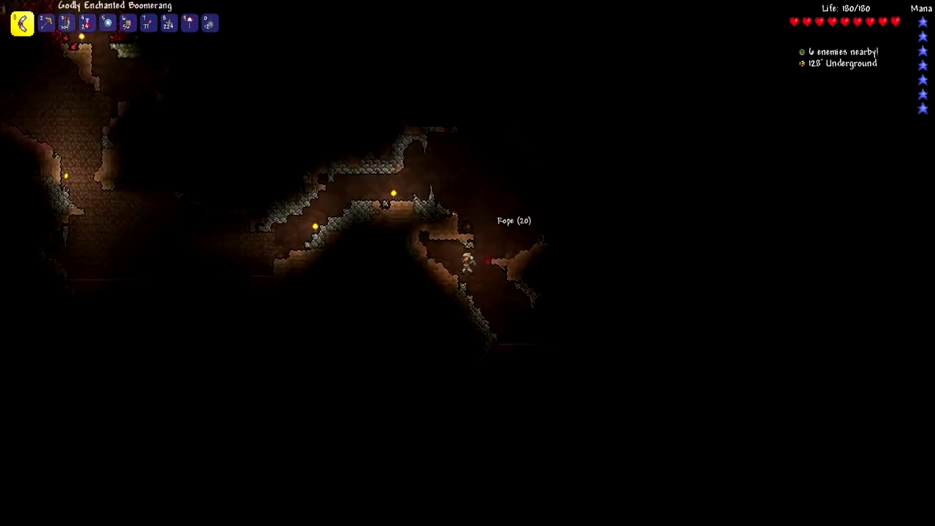
Step: Drop into the pool chamber, kill the enemy for 2 gel, and jump back out
{"action": "key", "text": "d"}
{"action": "left_click", "coordinate": [468, 263]}
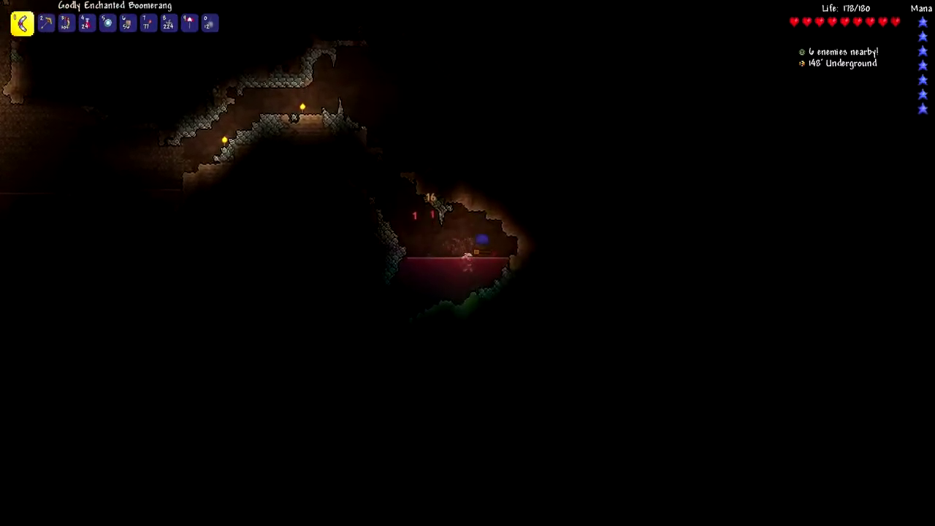
{"action": "key", "text": "a"}
{"action": "key", "text": "space"}
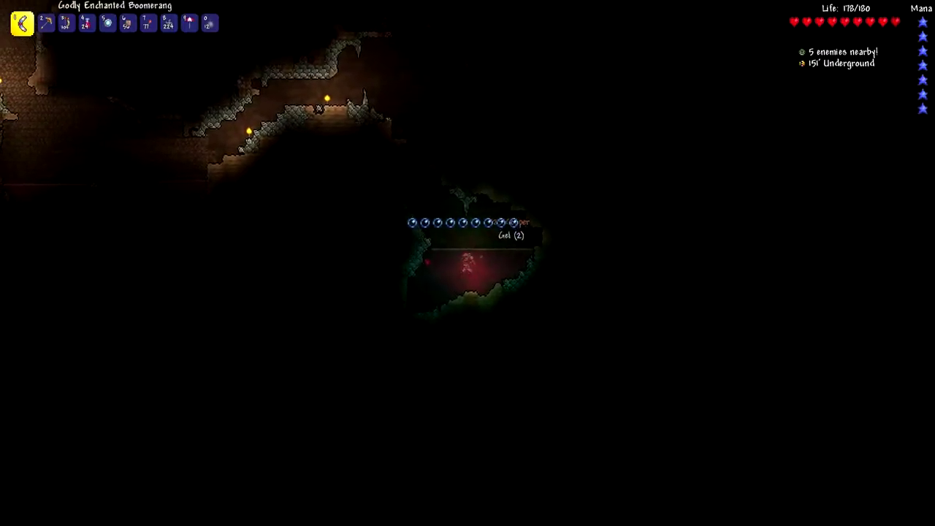
{"action": "key", "text": "a"}
{"action": "key", "text": "space"}
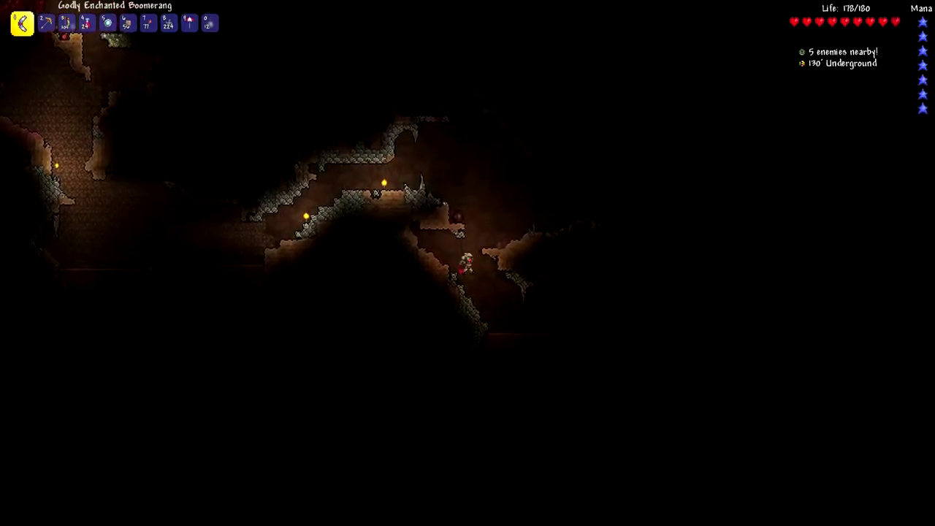
{"action": "key", "text": "a"}
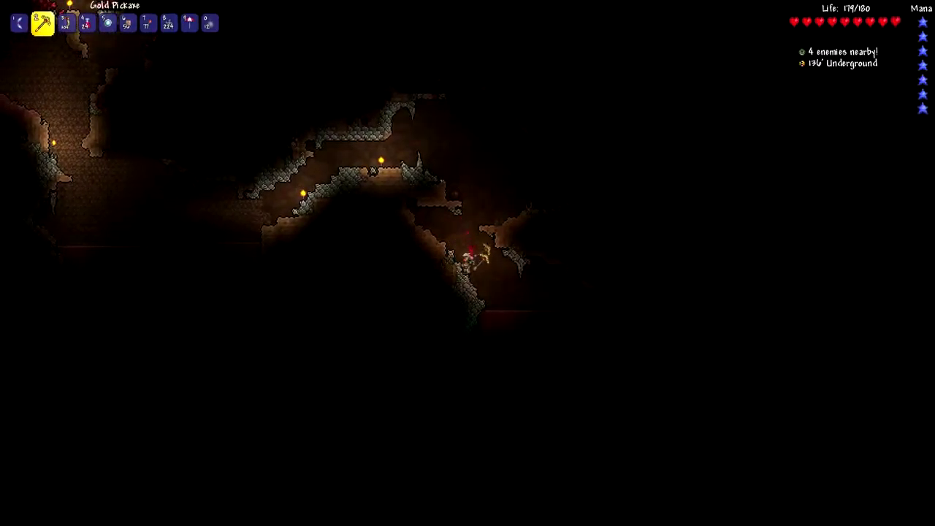
Step: Mine upward and rightward through dirt and stone, collecting the iron ore
{"action": "key", "text": "space"}
{"action": "left_click", "coordinate": [472, 233]}
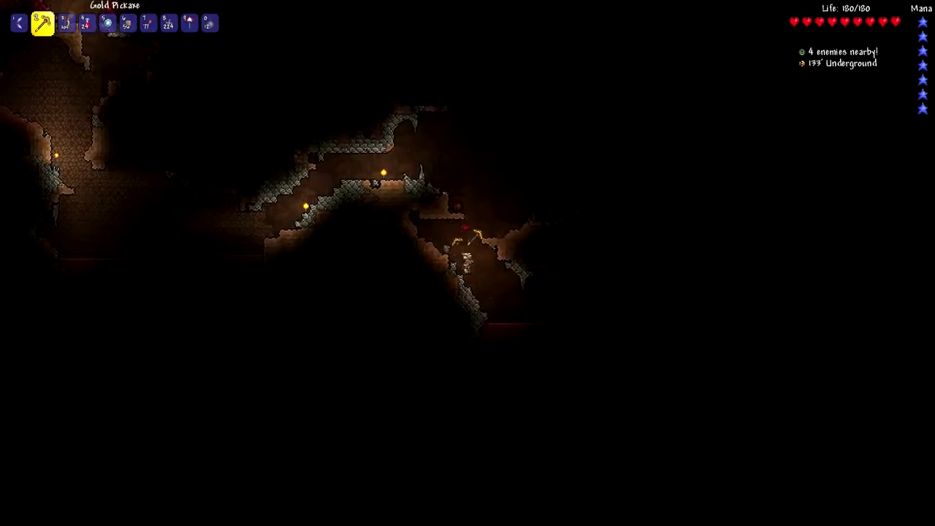
{"action": "left_click", "coordinate": [471, 222]}
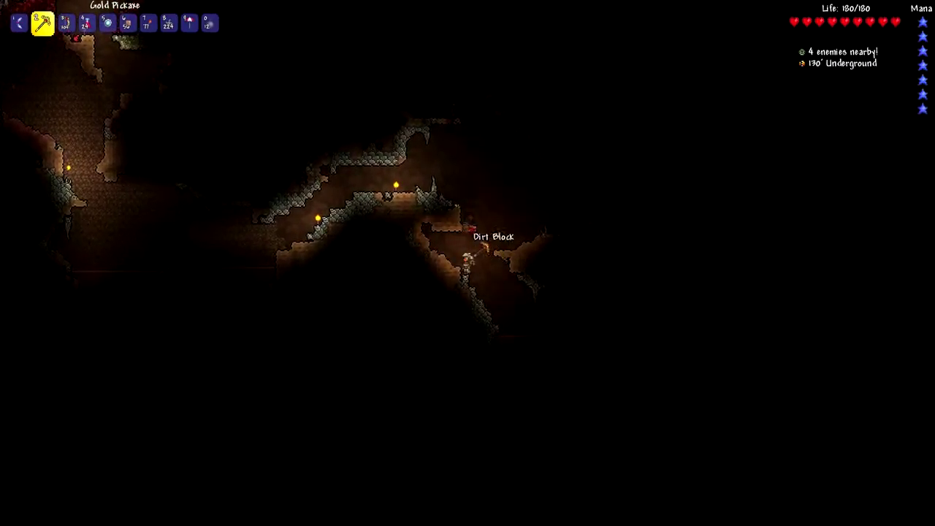
{"action": "left_click", "coordinate": [475, 187]}
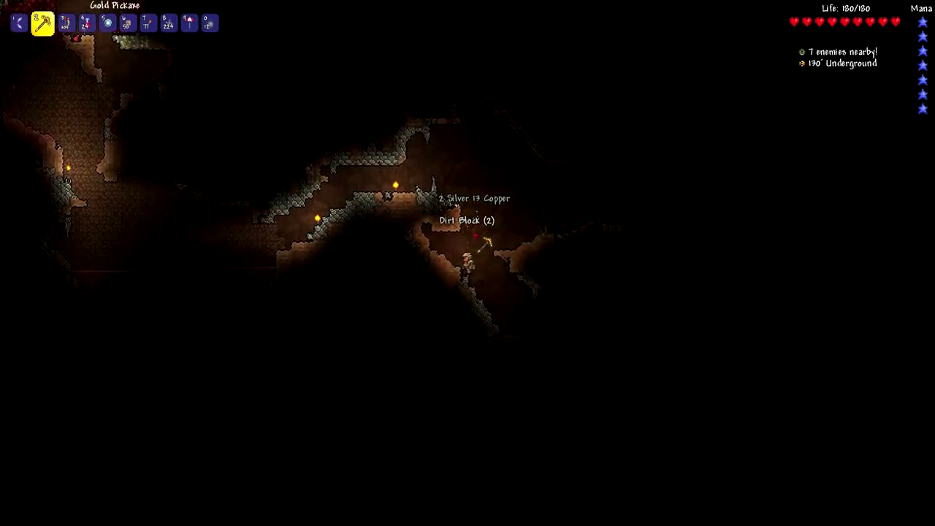
{"action": "key", "text": "space"}
{"action": "key", "text": "d"}
{"action": "left_click", "coordinate": [495, 244]}
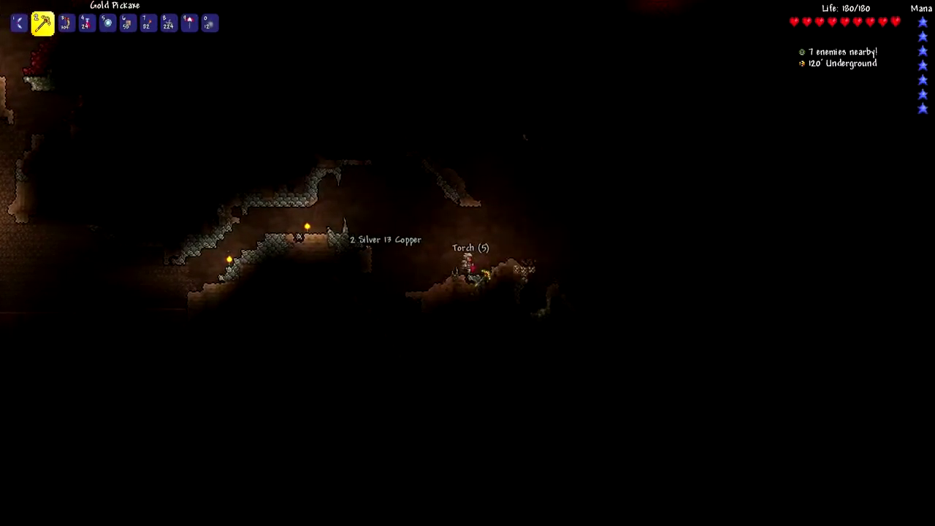
{"action": "left_click", "coordinate": [451, 146]}
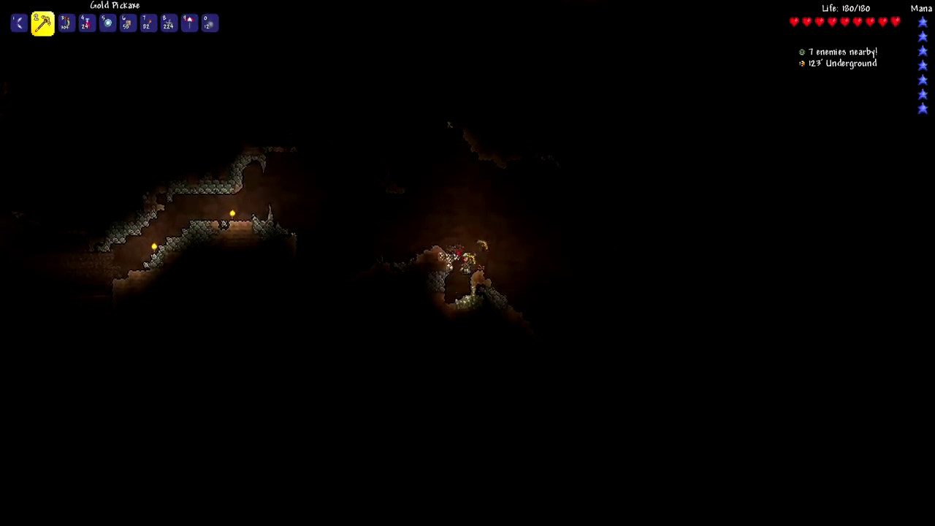
{"action": "left_click", "coordinate": [479, 296]}
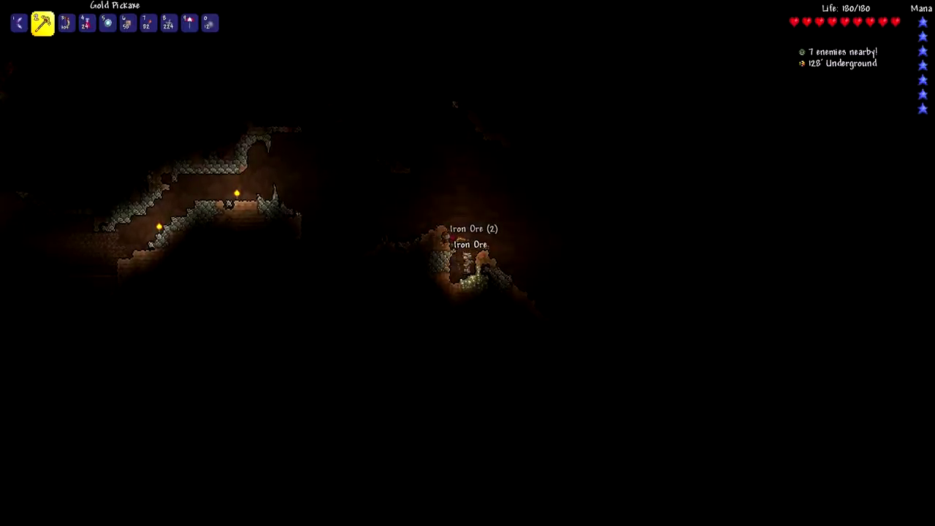
Step: Light the new tunnel with a slot-7 torch, then climb the rope holding the boomerang
{"action": "key", "text": "7"}
{"action": "key", "text": "a"}
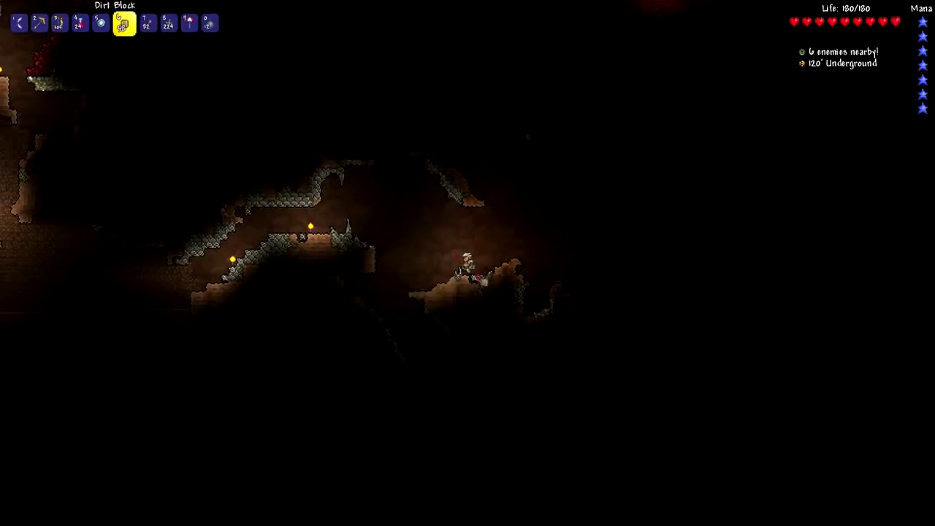
{"action": "left_click", "coordinate": [468, 260]}
{"action": "key", "text": "w"}
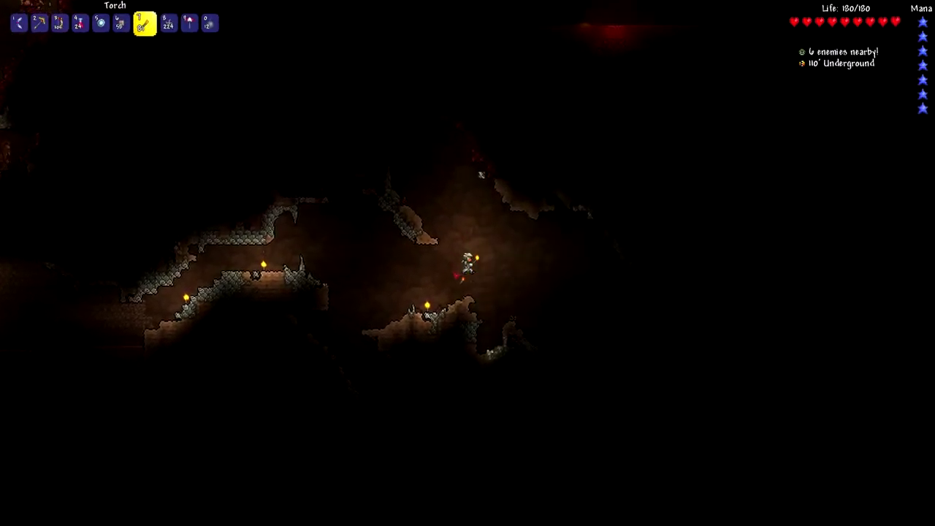
{"action": "key", "text": "w"}
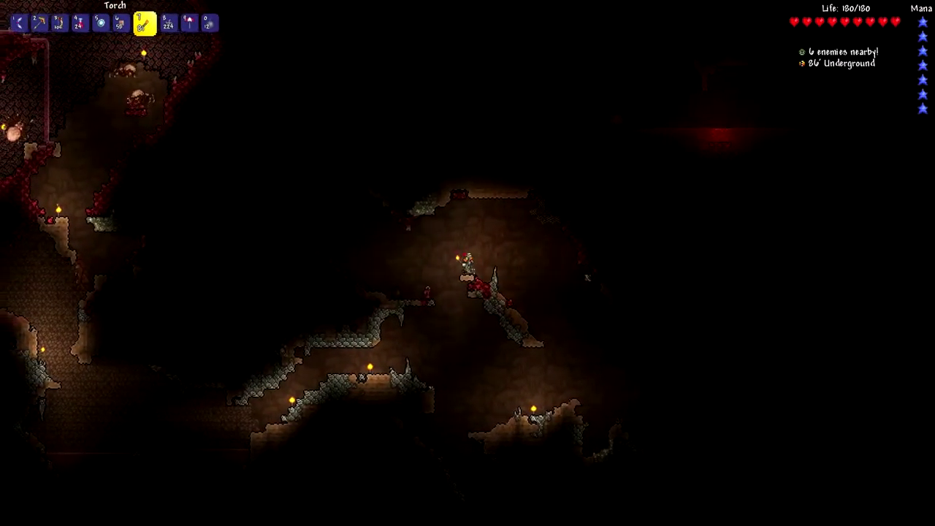
{"action": "key", "text": "w"}
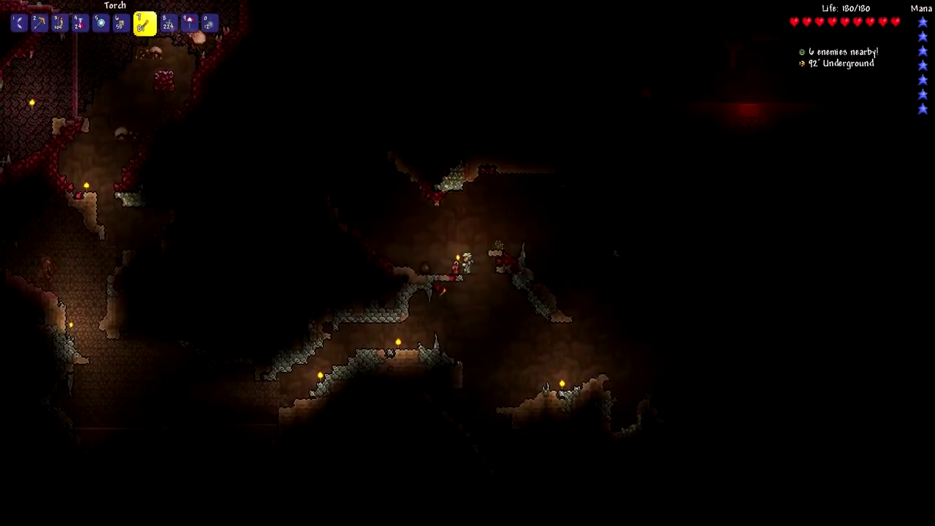
{"action": "key", "text": "1"}
{"action": "key", "text": "w"}
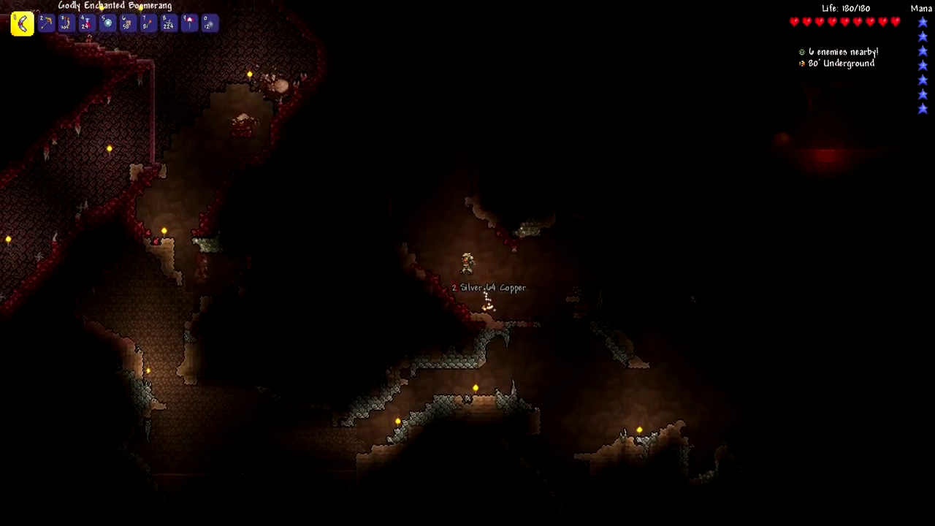
Step: Descend the rope and climb along the crimson slope and wall
{"action": "key", "text": "s"}
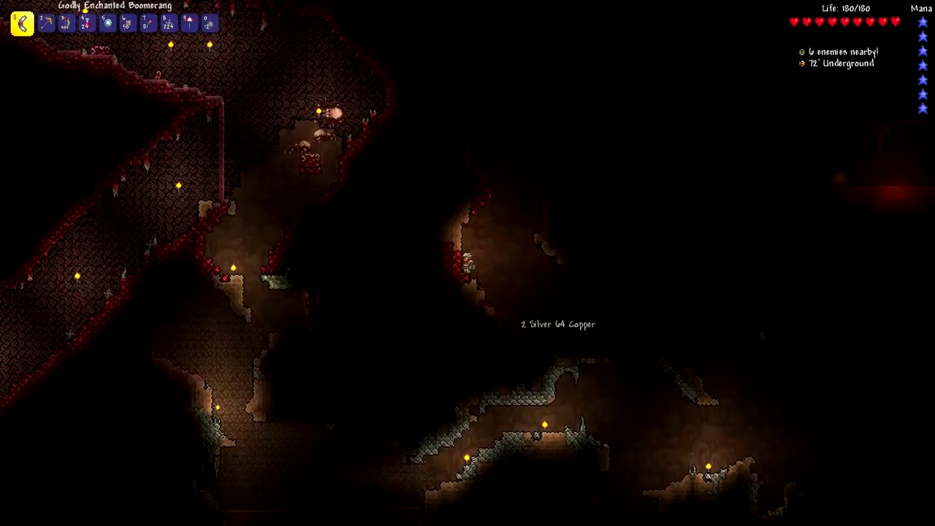
{"action": "key", "text": "s"}
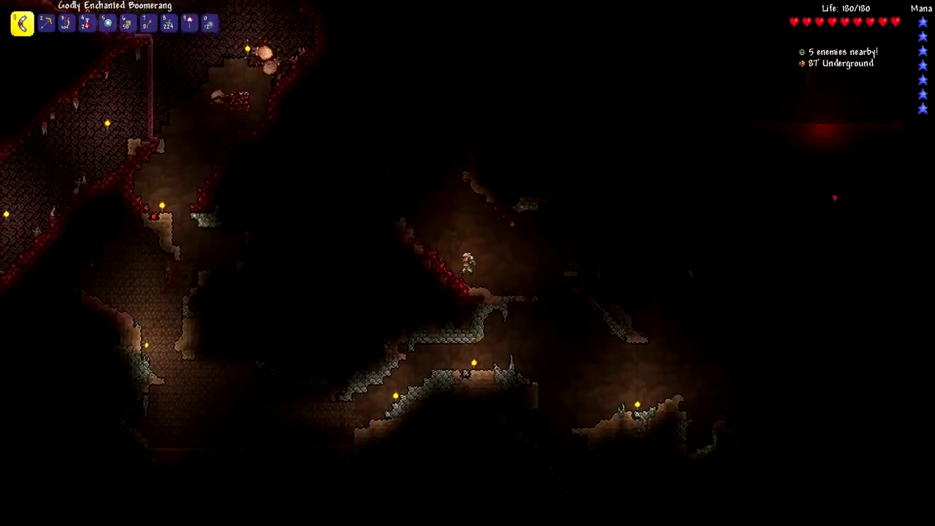
{"action": "key", "text": "d"}
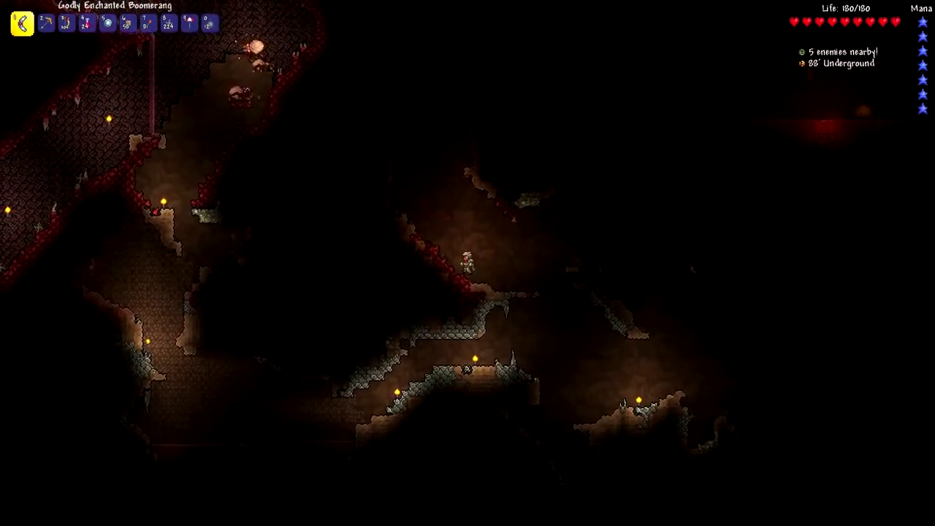
{"action": "key", "text": "space"}
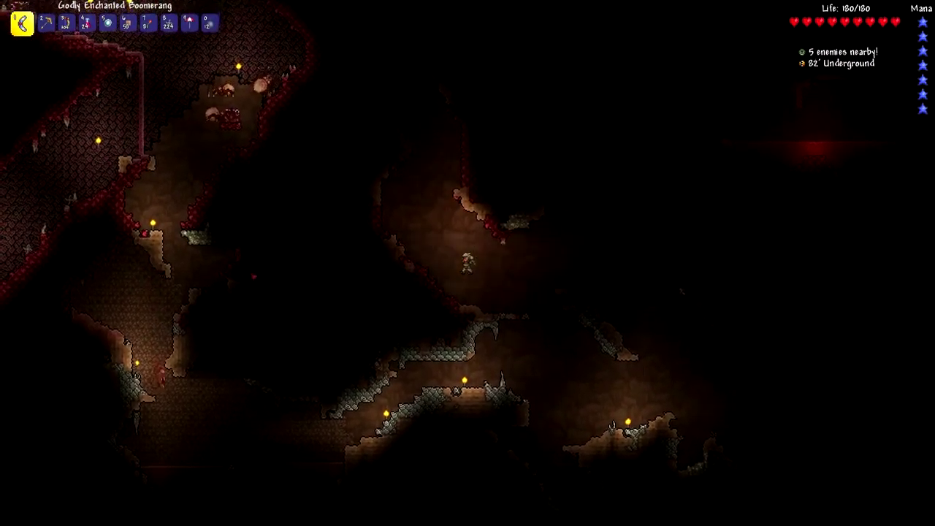
{"action": "key", "text": "space"}
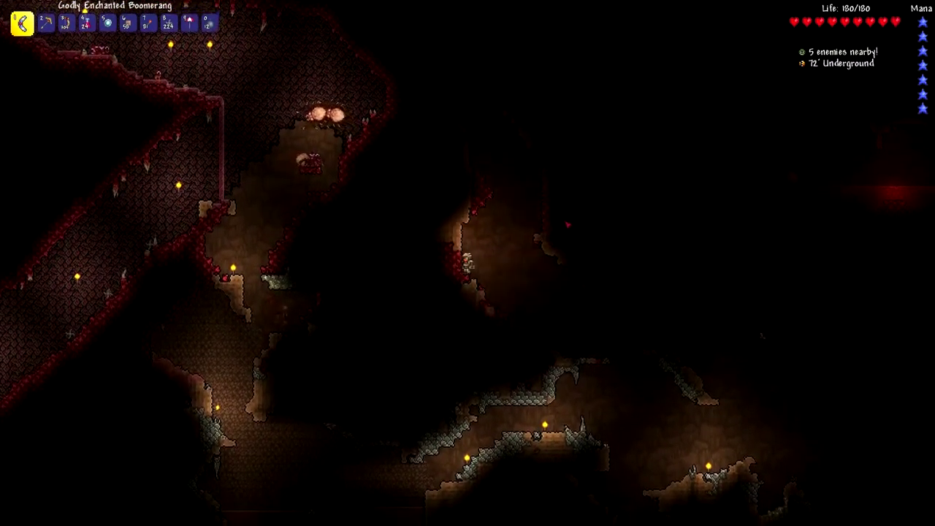
{"action": "key", "text": "d"}
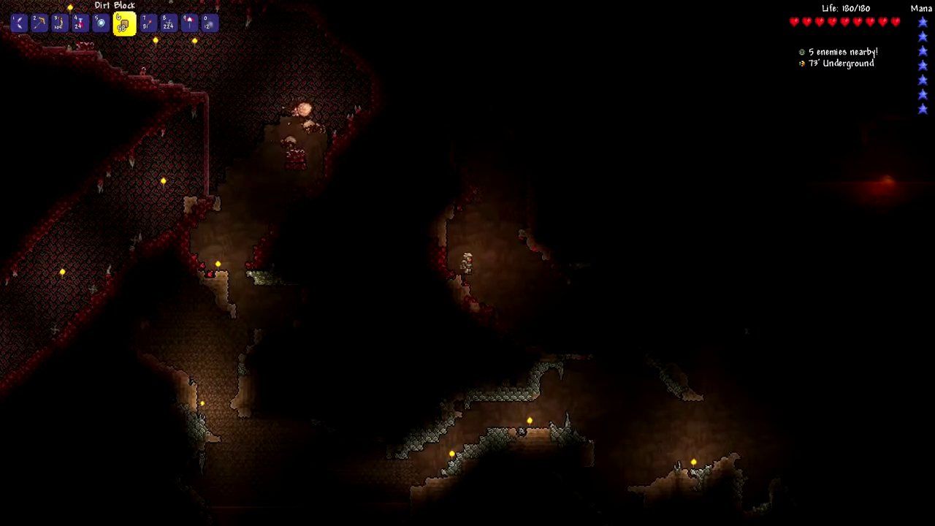
{"action": "key", "text": "space"}
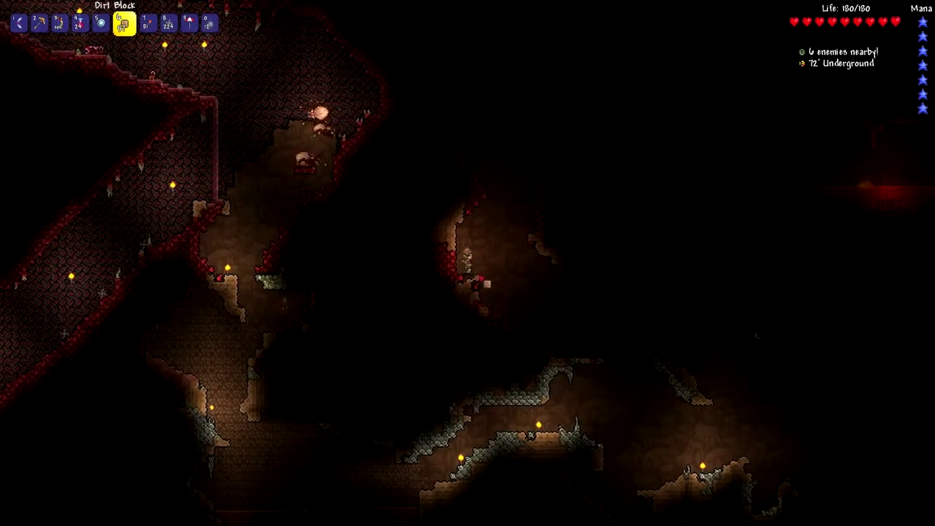
{"action": "key", "text": "d"}
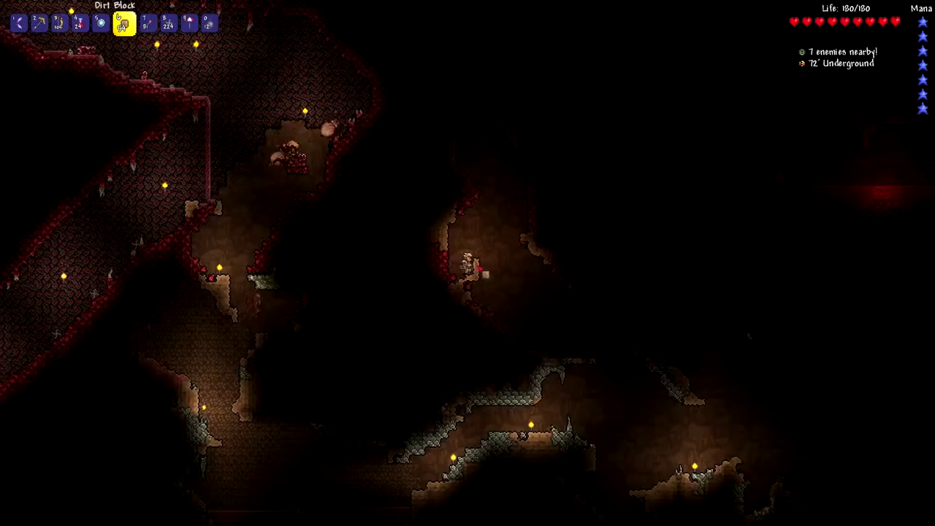
Step: Jump up the narrow shaft toward the surface, then head back down the slope
{"action": "key", "text": "space"}
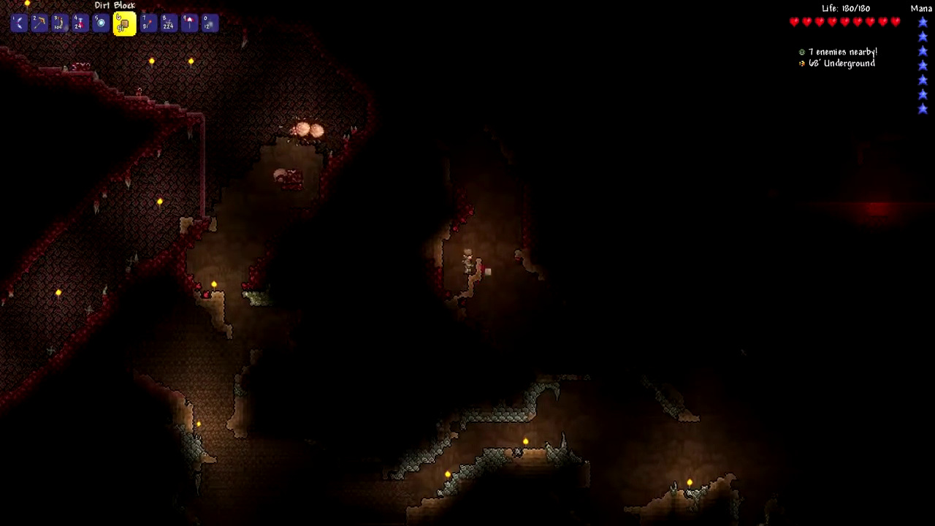
{"action": "key", "text": "space"}
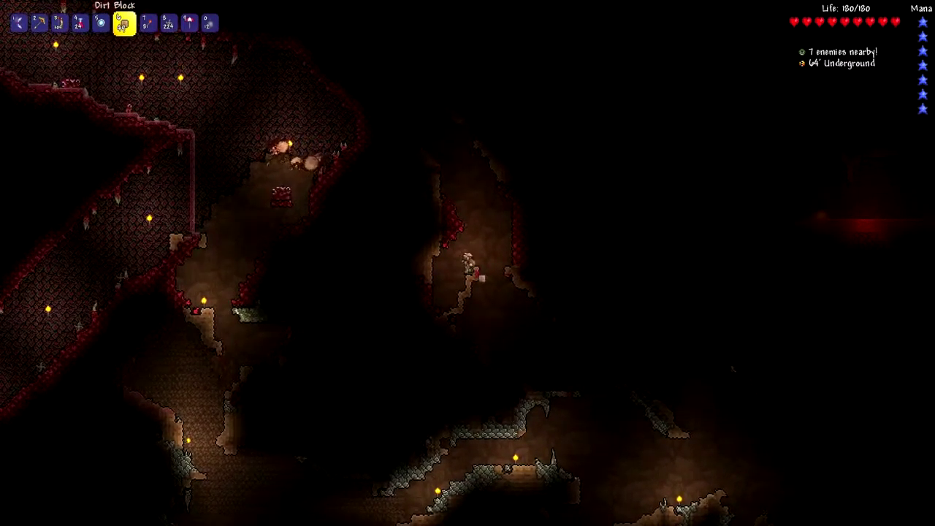
{"action": "key", "text": "space"}
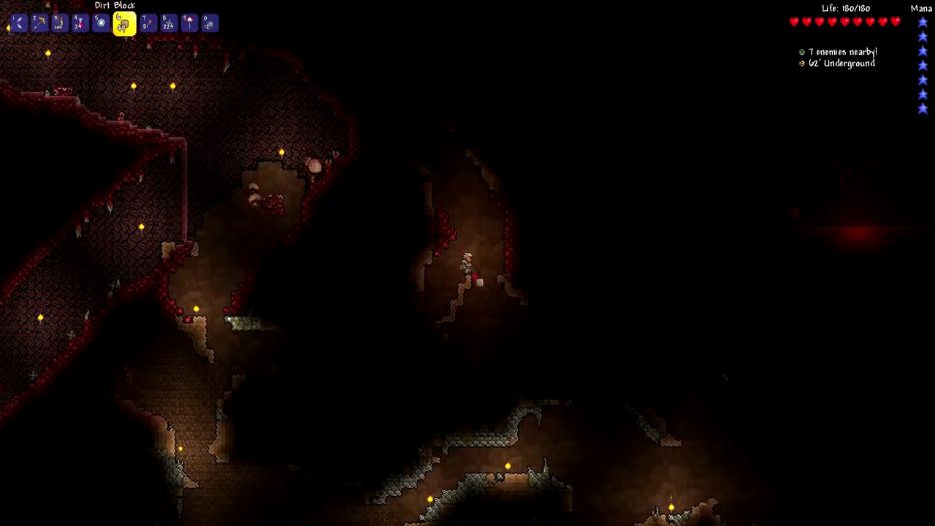
{"action": "key", "text": "space"}
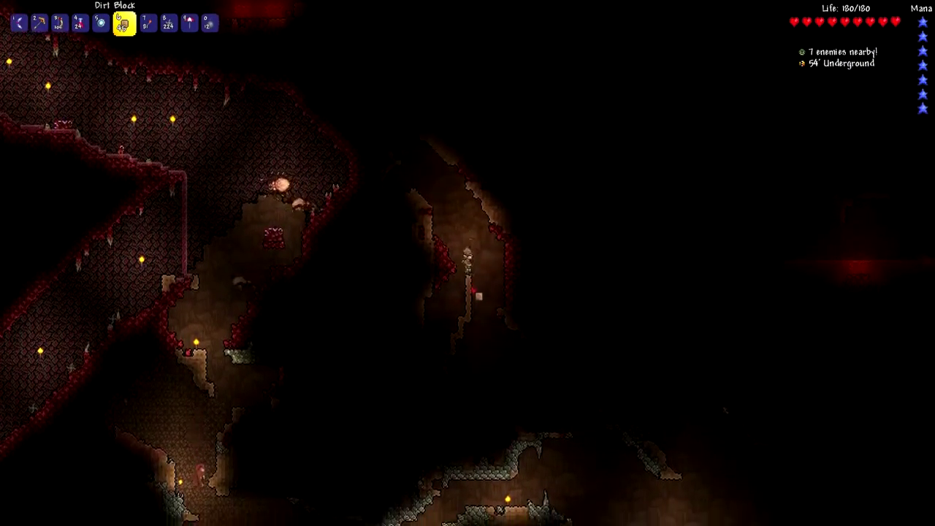
{"action": "key", "text": "space"}
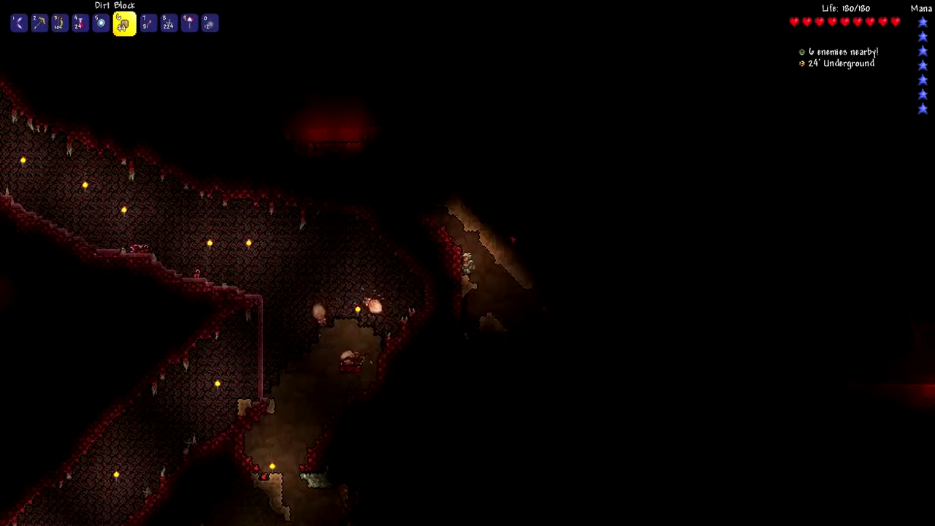
{"action": "key", "text": "d"}
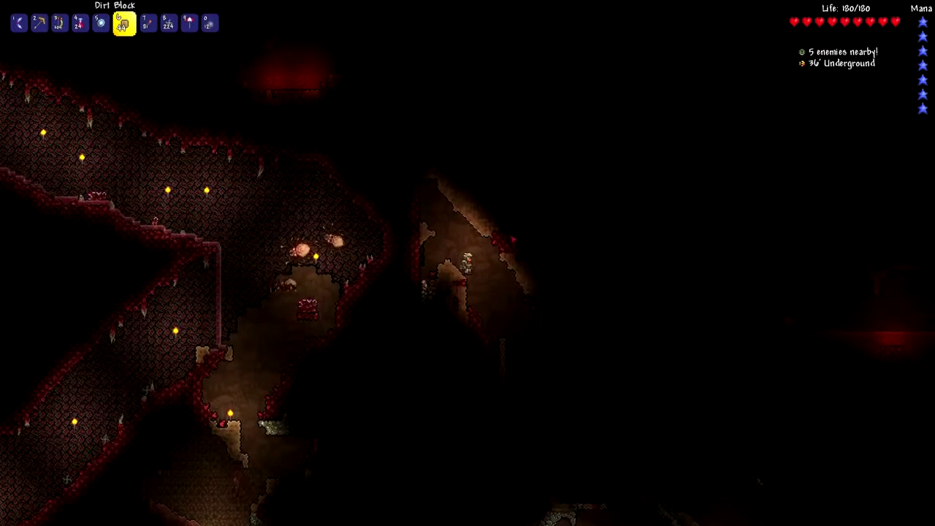
{"action": "key", "text": "d"}
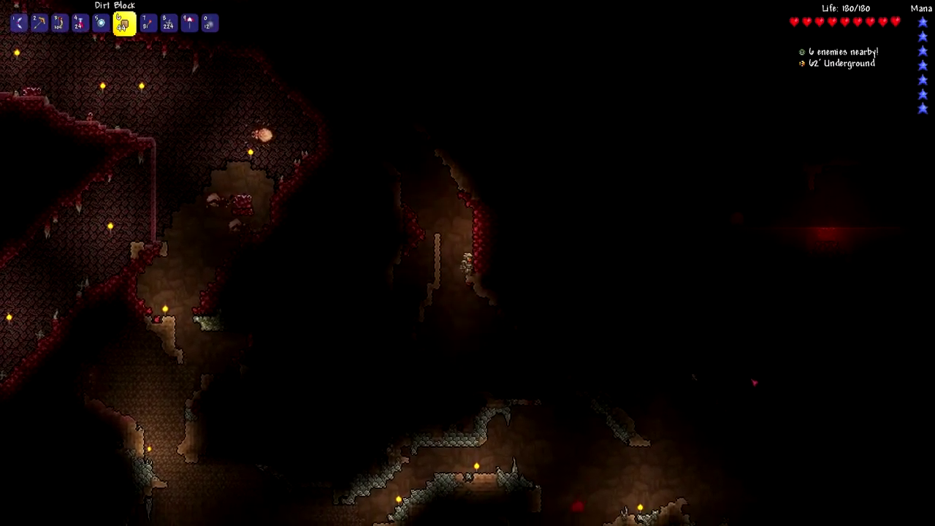
{"action": "scroll", "coordinate": [468, 263], "scroll_direction": "down", "scroll_amount": 2}
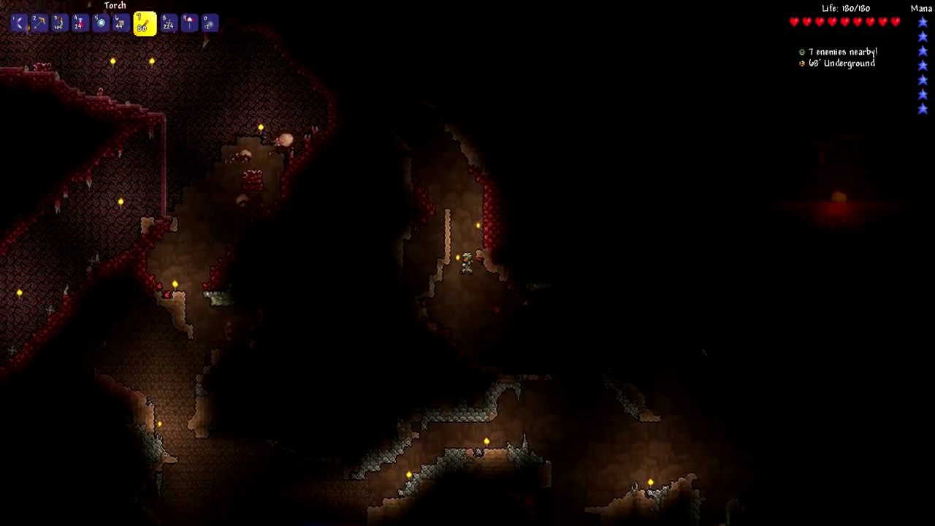
{"action": "key", "text": "d"}
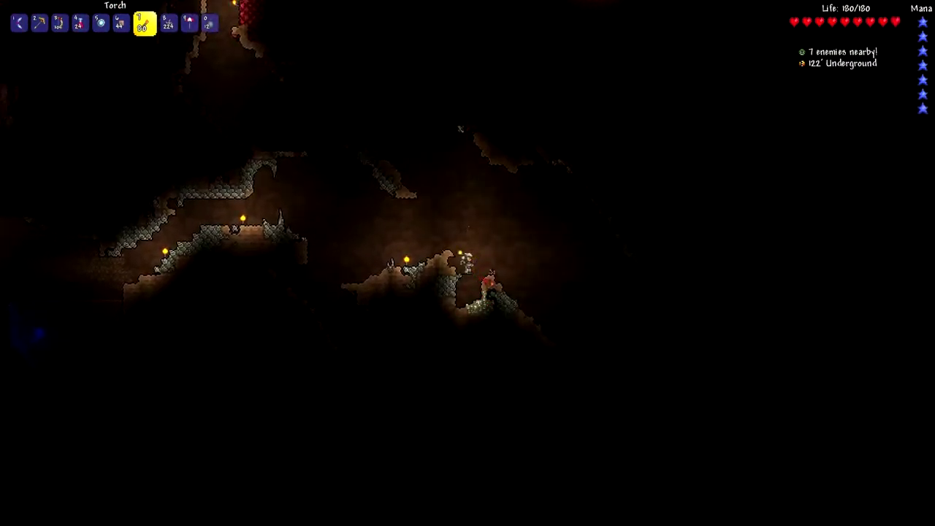
Step: Descend to the silver ore pocket, place a torch by it, and equip the Gold Pickaxe
{"action": "key", "text": "d"}
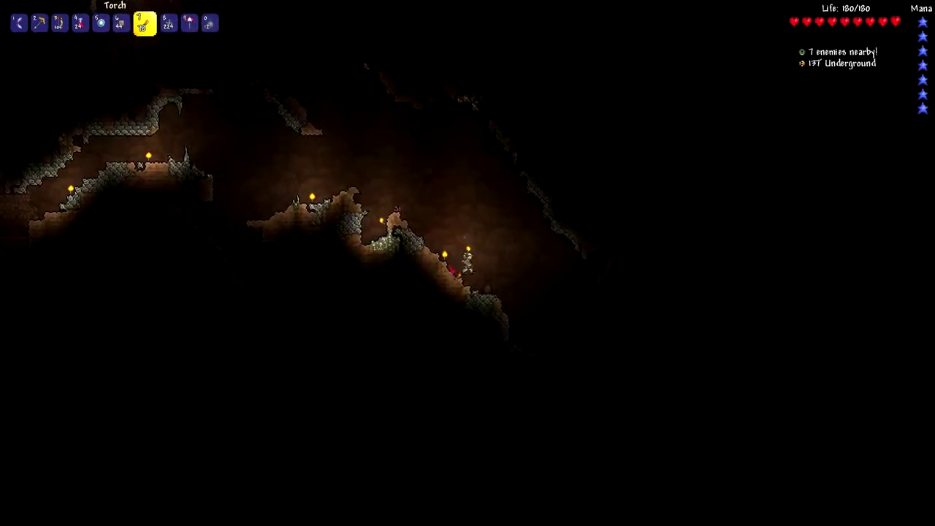
{"action": "key", "text": "1"}
{"action": "key", "text": "d"}
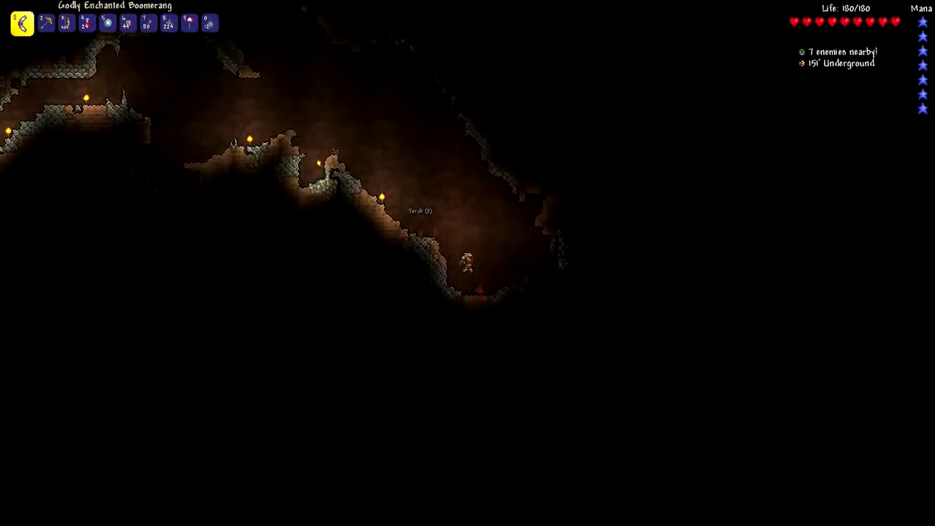
{"action": "key", "text": "d"}
{"action": "key", "text": "5"}
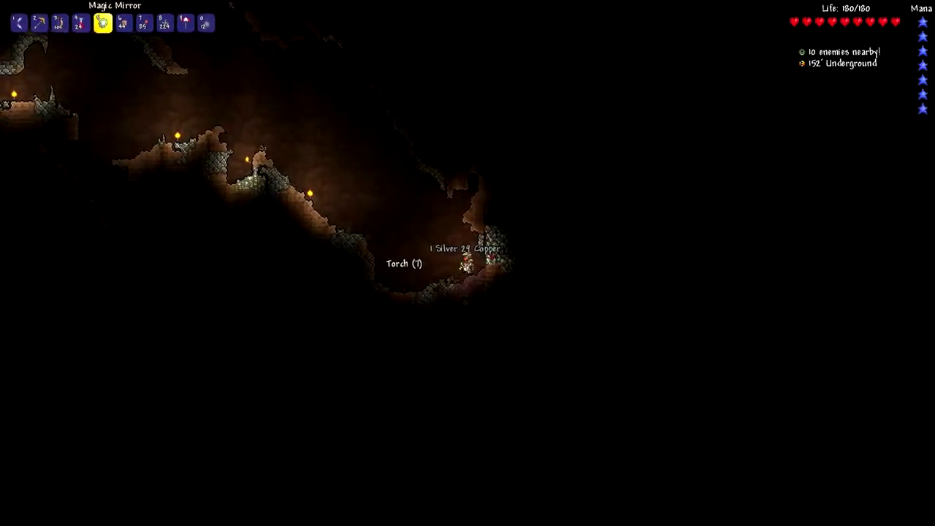
{"action": "key", "text": "7"}
{"action": "key", "text": "8"}
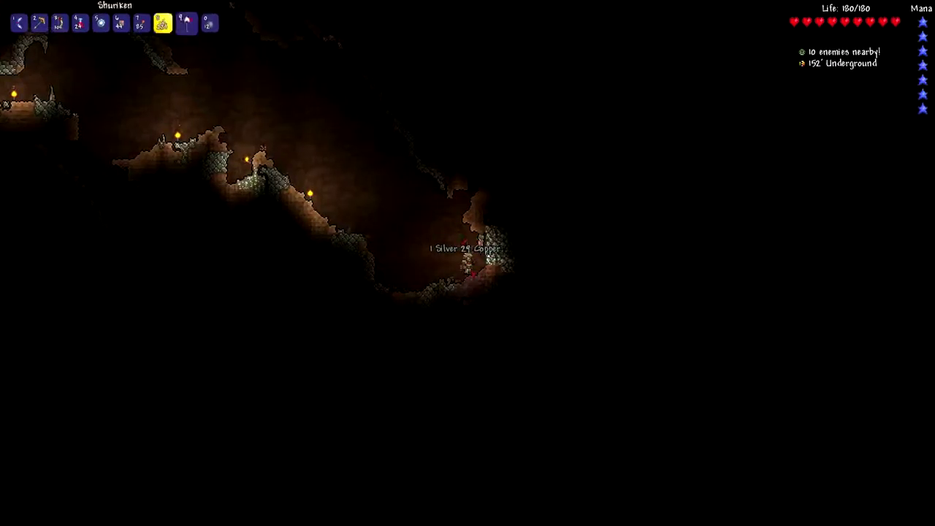
{"action": "key", "text": "7"}
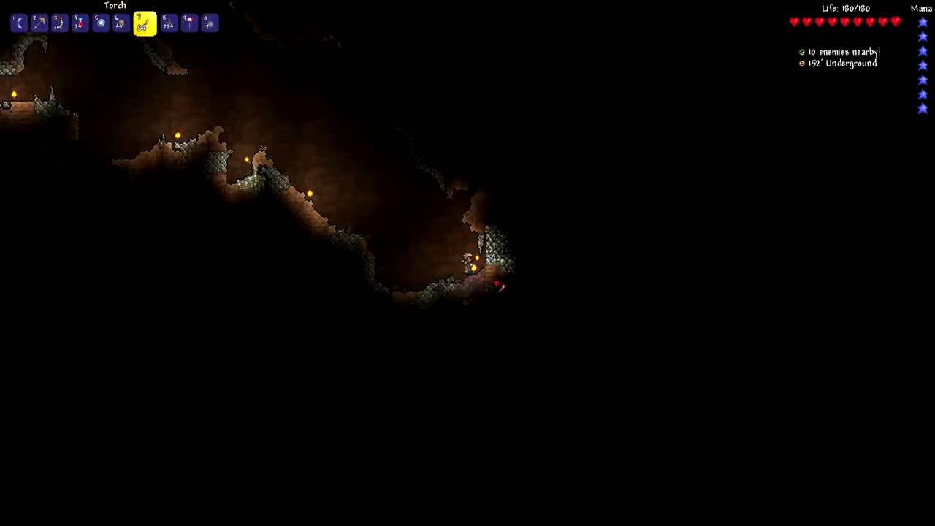
{"action": "key", "text": "d"}
{"action": "key", "text": "2"}
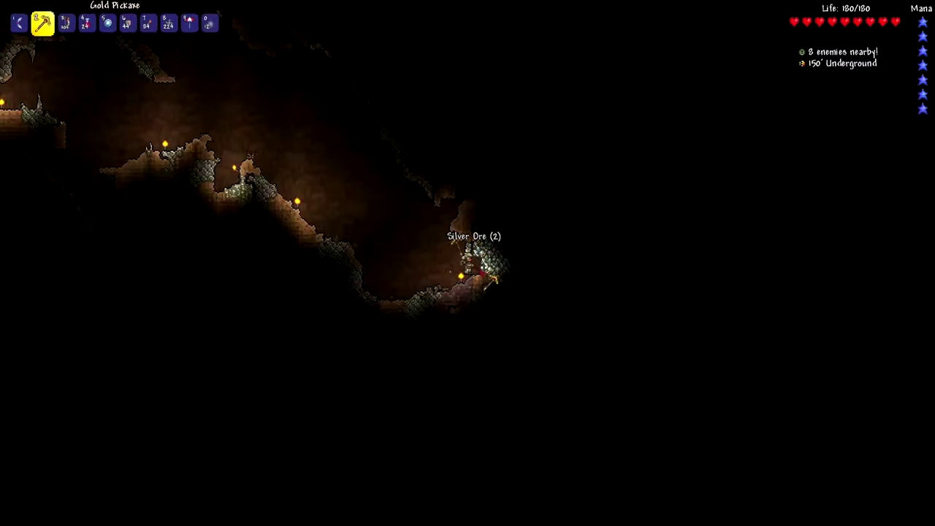
Step: Mine out the silver ore vein with the Gold Pickaxe
{"action": "left_click_drag", "start_coordinate": [486, 260], "coordinate": [486, 259]}
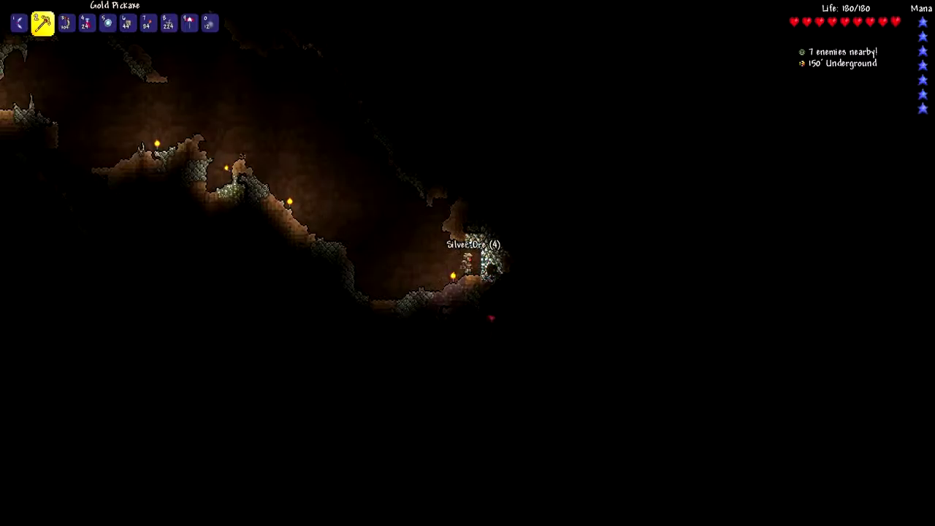
{"action": "left_click_drag", "start_coordinate": [496, 287], "coordinate": [488, 289]}
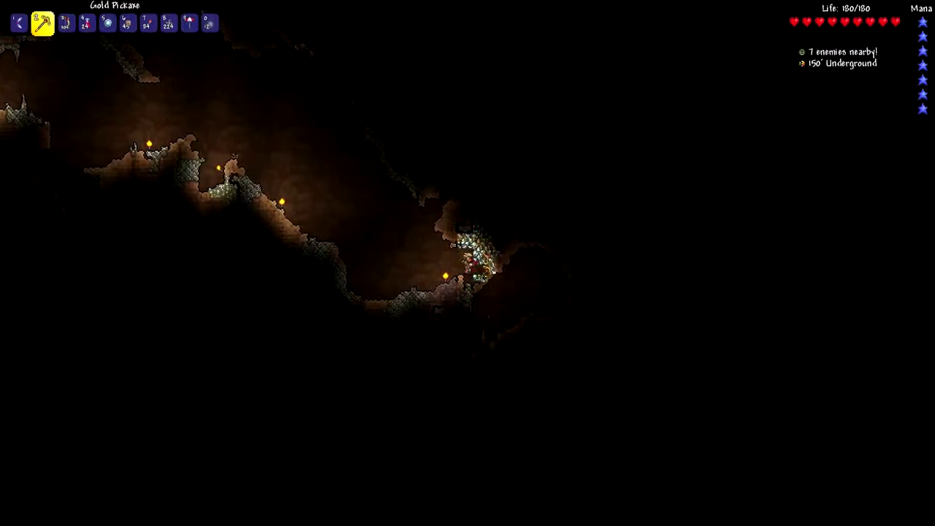
{"action": "left_click_drag", "start_coordinate": [489, 271], "coordinate": [478, 254]}
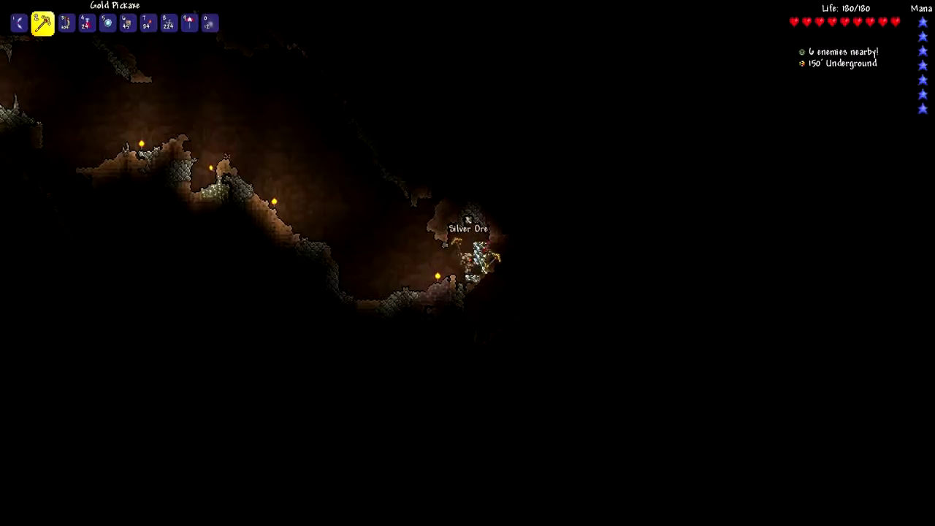
{"action": "left_click", "coordinate": [468, 219]}
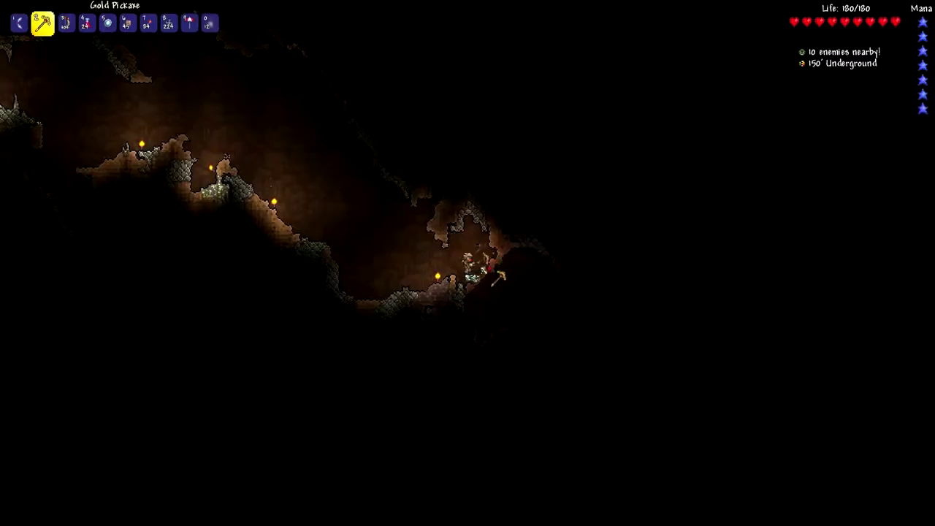
{"action": "left_click", "coordinate": [482, 281]}
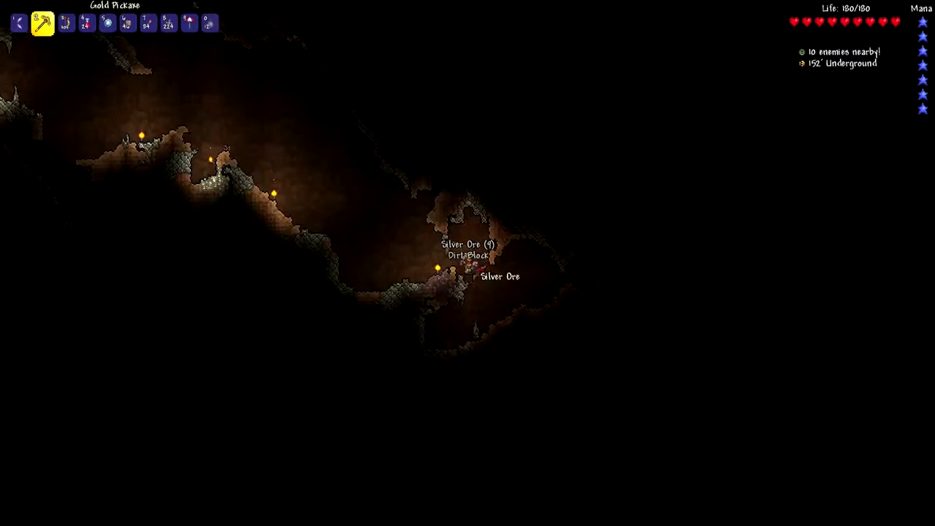
Step: Dig down through the dirt and stone floor to about 168 feet
{"action": "left_click", "coordinate": [491, 285]}
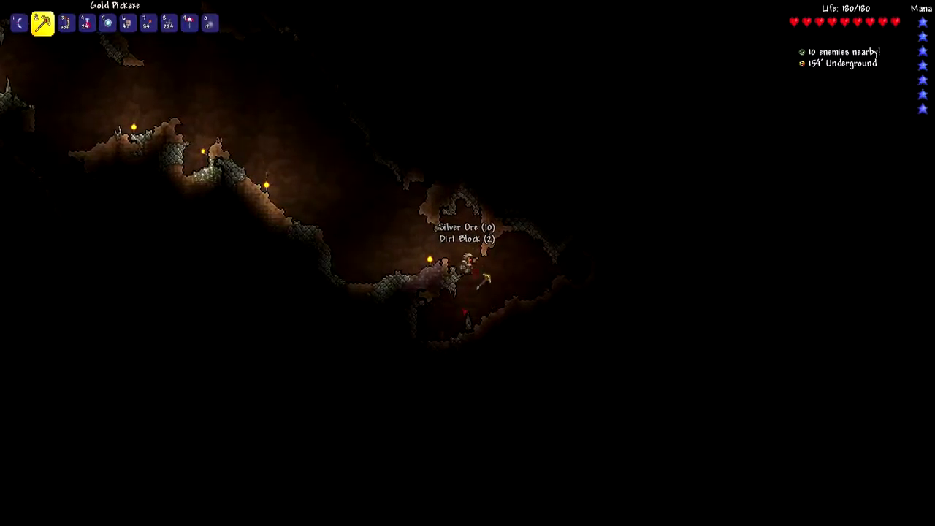
{"action": "left_click", "coordinate": [491, 285]}
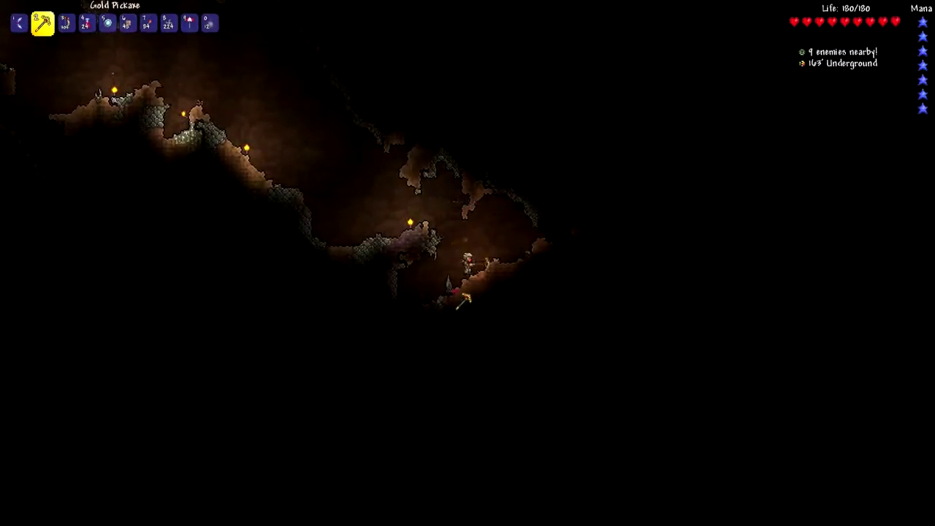
{"action": "left_click", "coordinate": [491, 292]}
Step: Light the lower pit with a torch and pick up the two dropped shuriken
{"action": "key", "text": "1"}
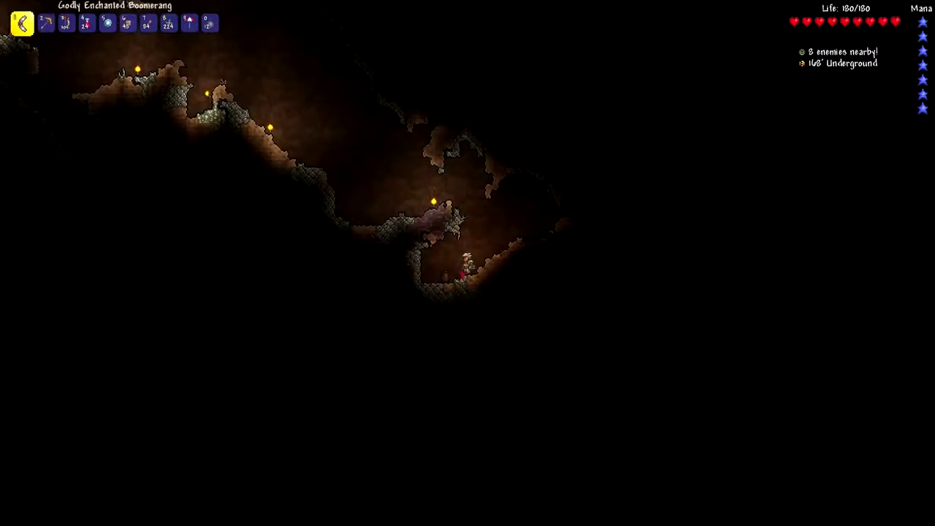
{"action": "key", "text": "6"}
{"action": "key", "text": "7"}
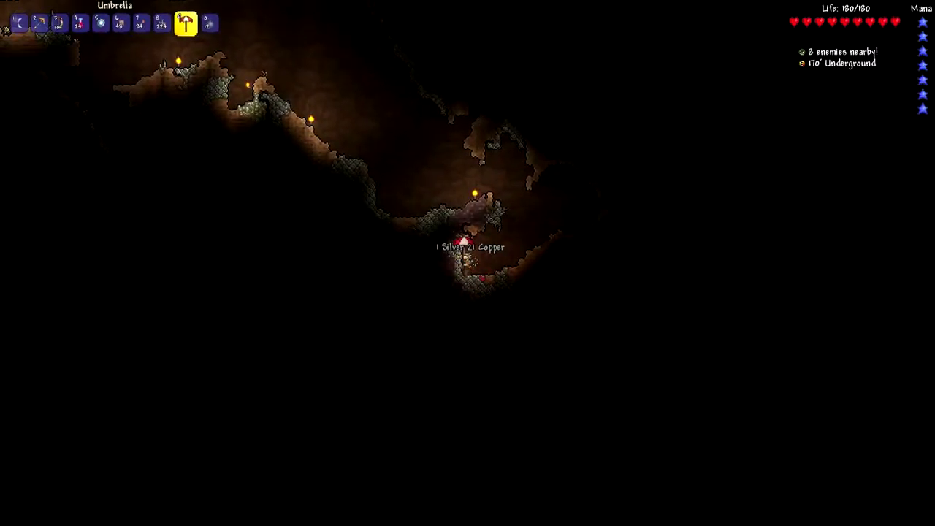
{"action": "key", "text": "6"}
{"action": "key", "text": "7"}
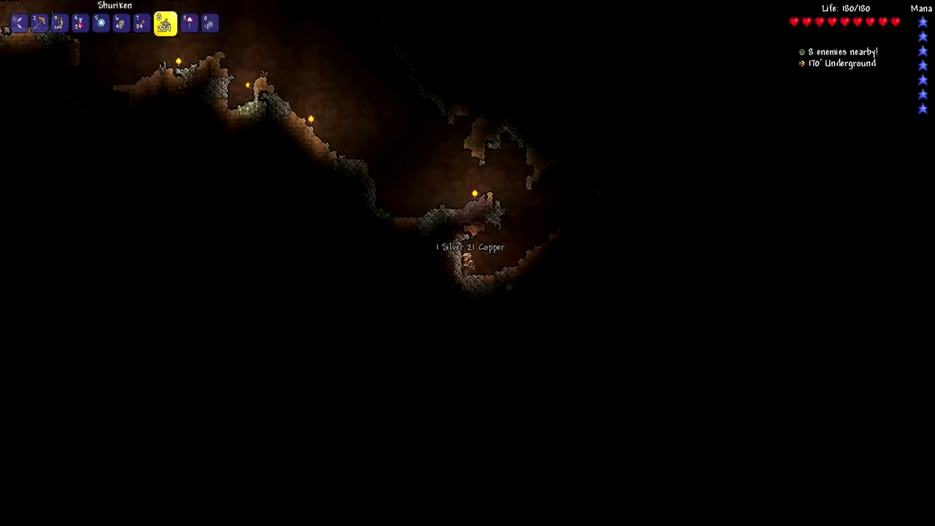
{"action": "key", "text": "d"}
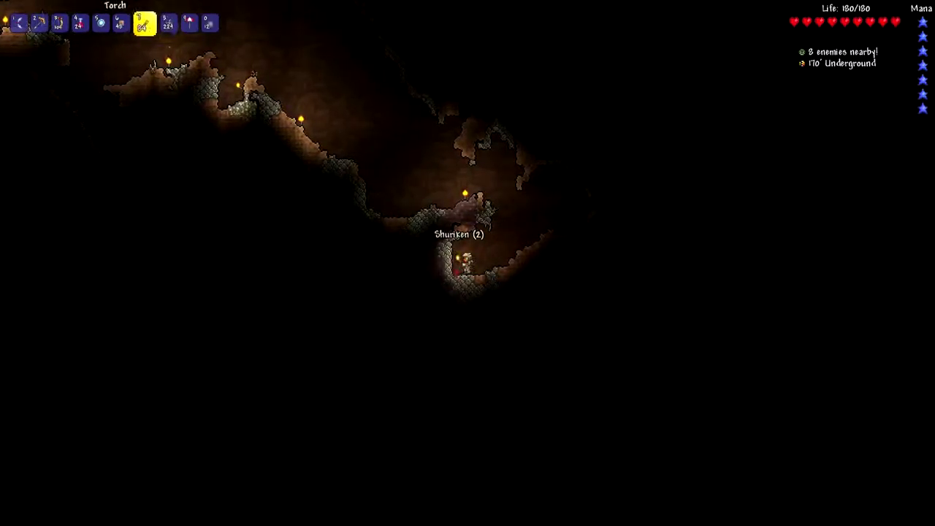
{"action": "key", "text": "d"}
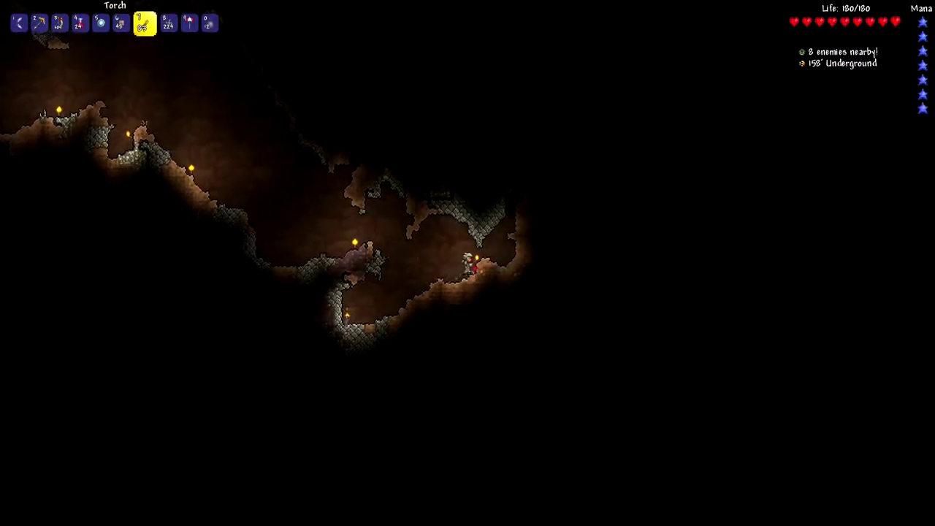
Step: Tunnel upward into the right cave wall's dirt with the Gold Pickaxe
{"action": "key", "text": "1"}
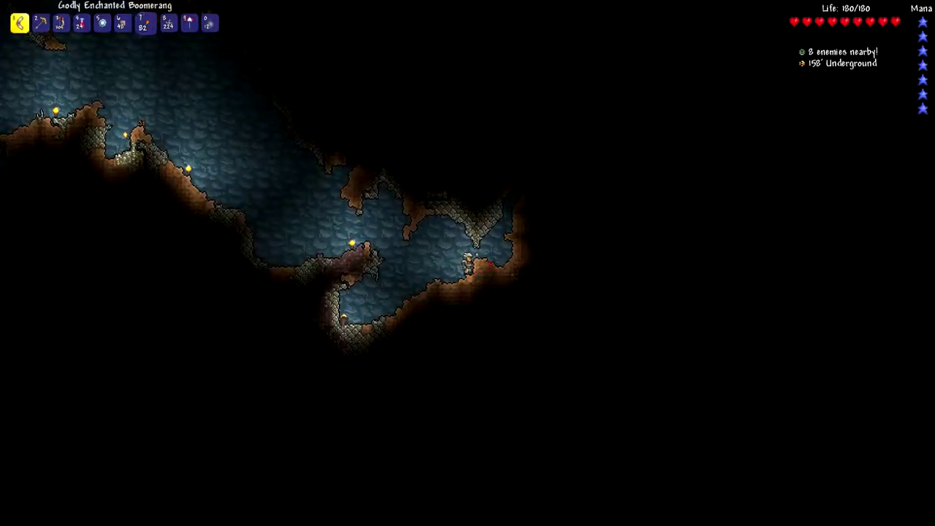
{"action": "key", "text": "2"}
{"action": "left_click", "coordinate": [504, 272]}
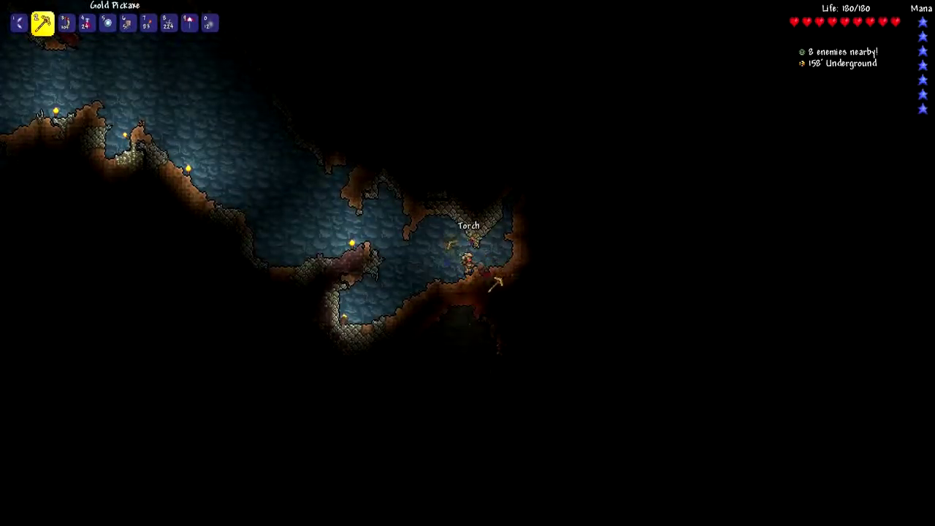
{"action": "mouse_move", "coordinate": [491, 281]}
{"action": "left_mouse_down"}
{"action": "mouse_move", "coordinate": [479, 256]}
{"action": "mouse_move", "coordinate": [502, 257]}
{"action": "mouse_move", "coordinate": [491, 250]}
{"action": "left_mouse_up"}
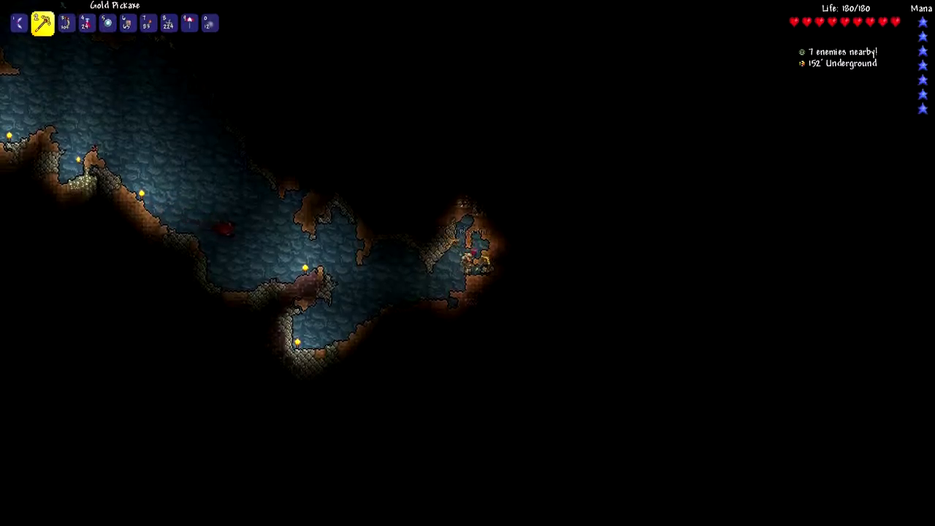
{"action": "left_click_drag", "start_coordinate": [478, 248], "coordinate": [482, 252]}
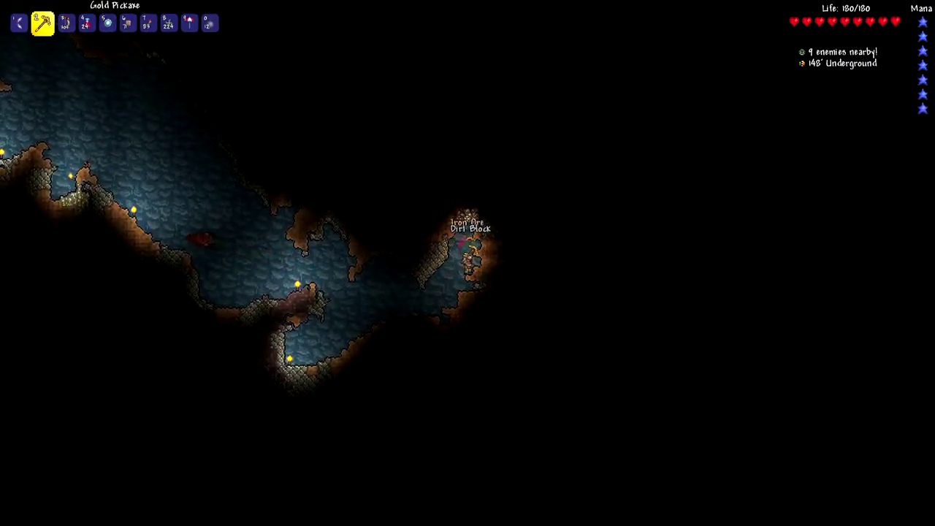
Step: Mine out the iron ore and stone, then drop back into the cave
{"action": "left_click_drag", "start_coordinate": [479, 252], "coordinate": [468, 237]}
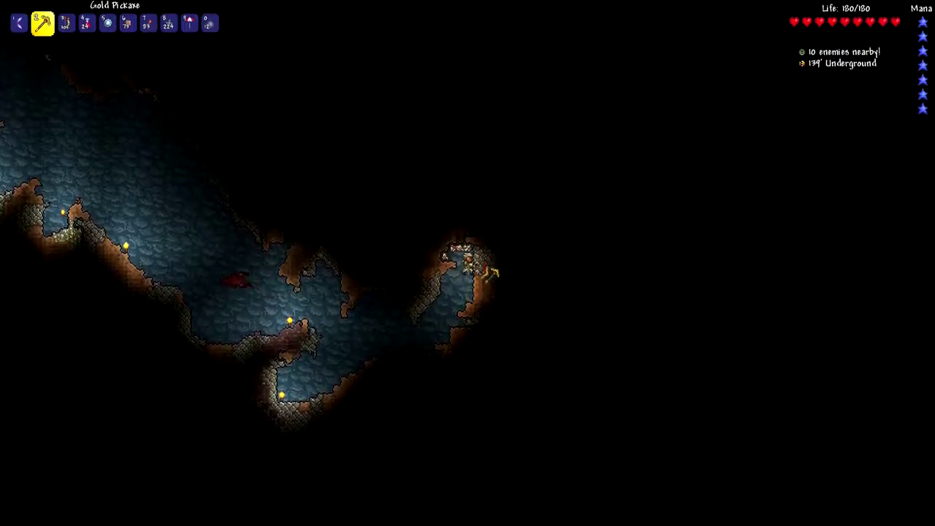
{"action": "left_click_drag", "start_coordinate": [468, 241], "coordinate": [468, 234]}
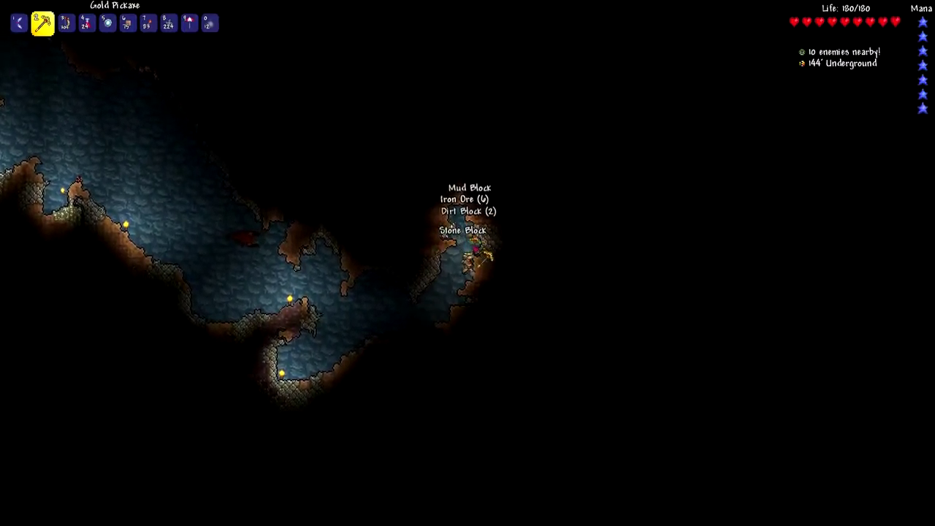
{"action": "left_click_drag", "start_coordinate": [468, 248], "coordinate": [461, 252]}
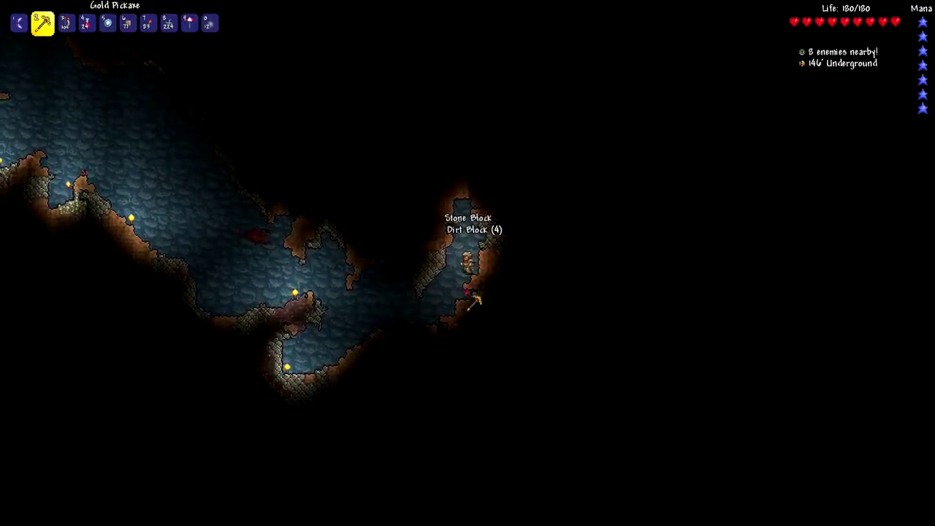
{"action": "key", "text": "d"}
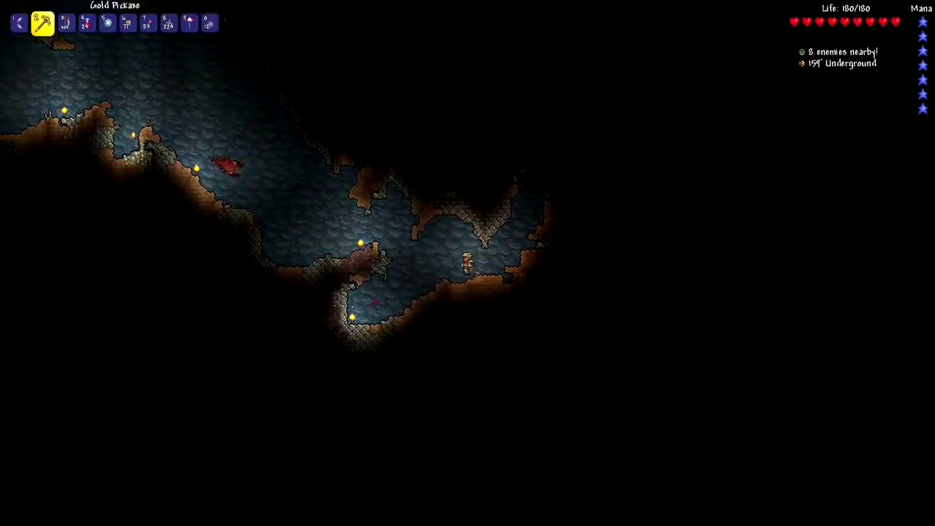
{"action": "key", "text": "a"}
Step: Throw the Godly Enchanted Boomerang at the Crimera, bringing it to 19/40 health
{"action": "key", "text": "1"}
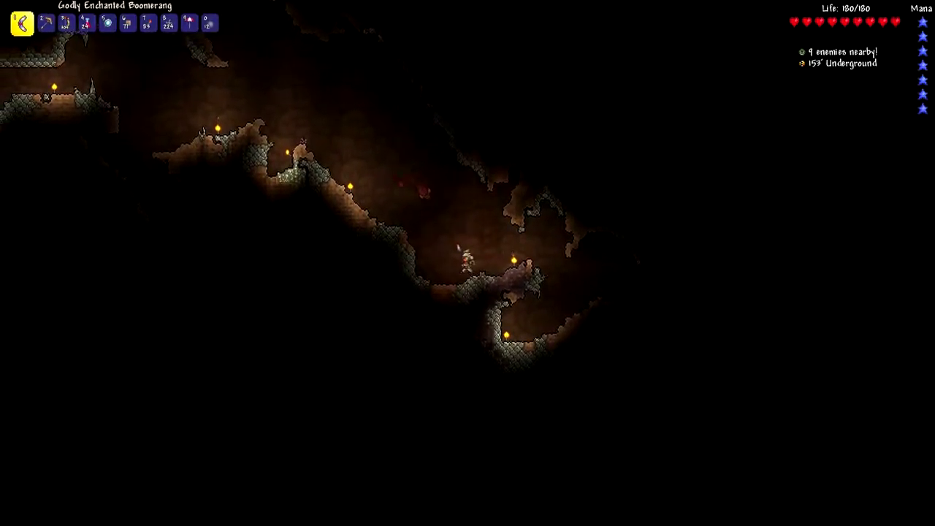
{"action": "left_click", "coordinate": [365, 197]}
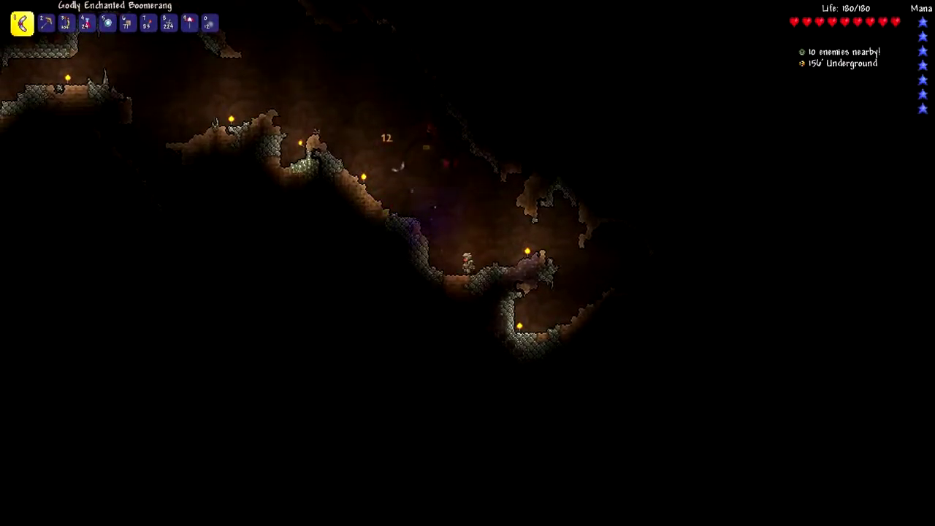
{"action": "left_click", "coordinate": [402, 175]}
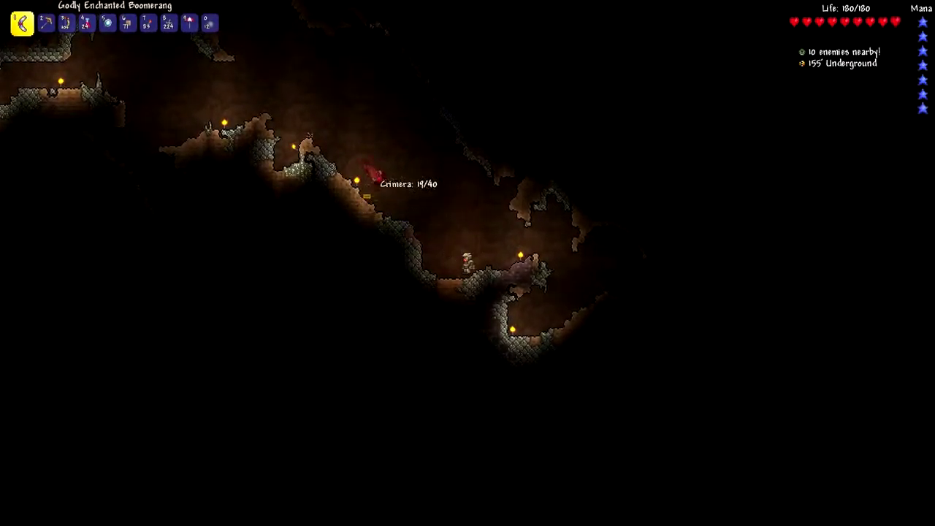
{"action": "key", "text": "a"}
{"action": "left_click", "coordinate": [409, 182]}
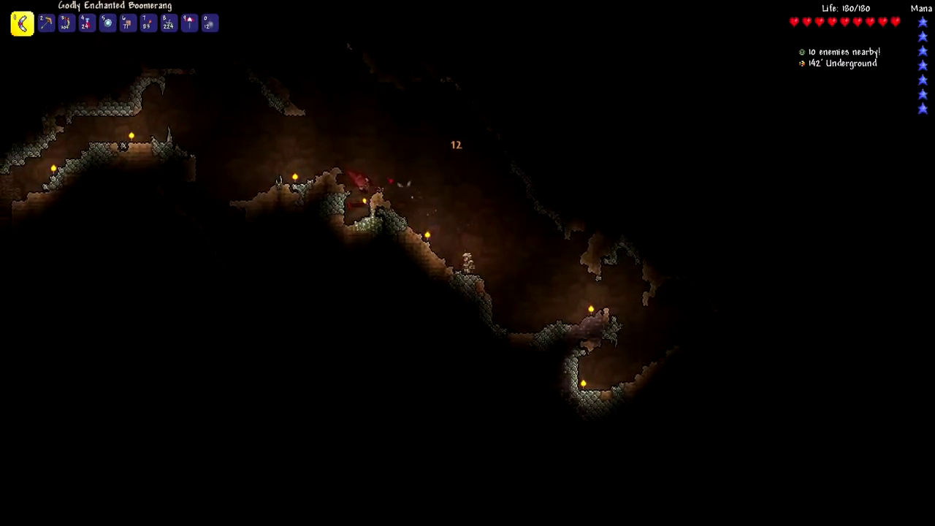
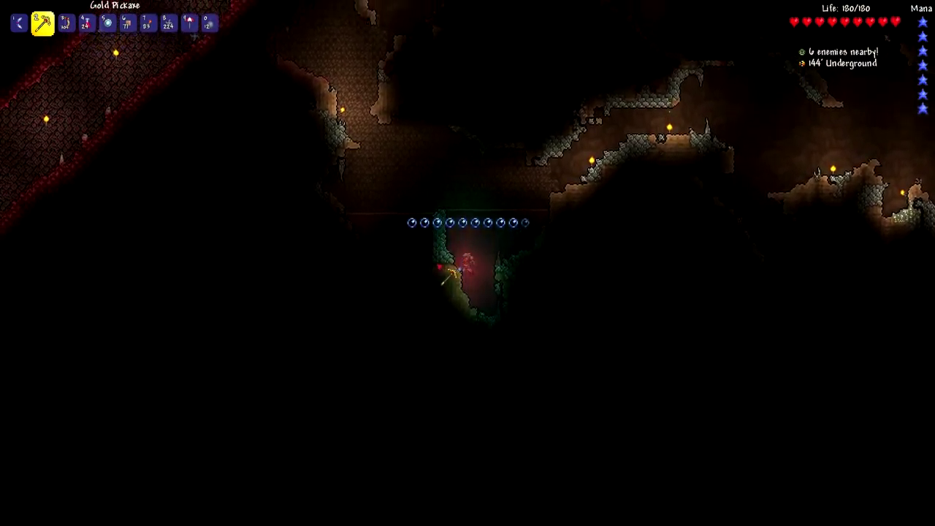
Step: Swim up onto the cave ledge and equip the boomerang from slot 1
{"action": "key", "text": "space"}
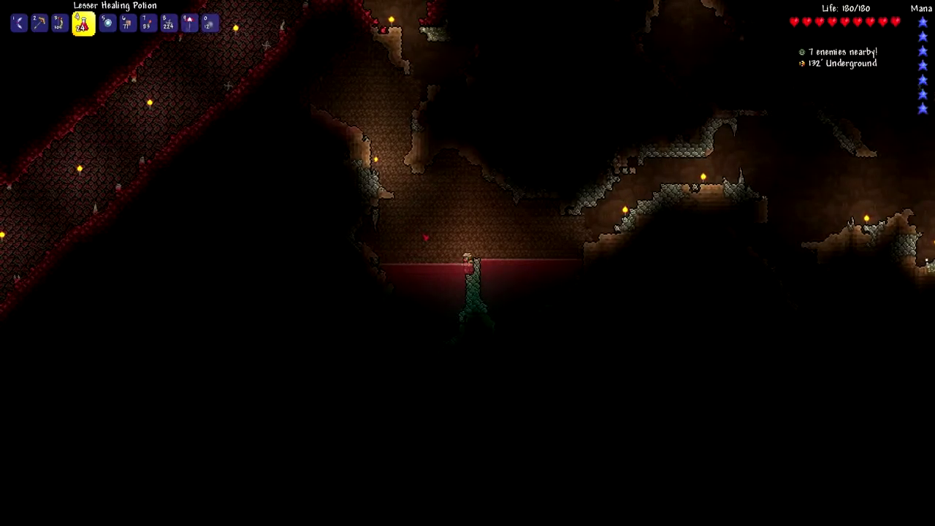
{"action": "key", "text": "1"}
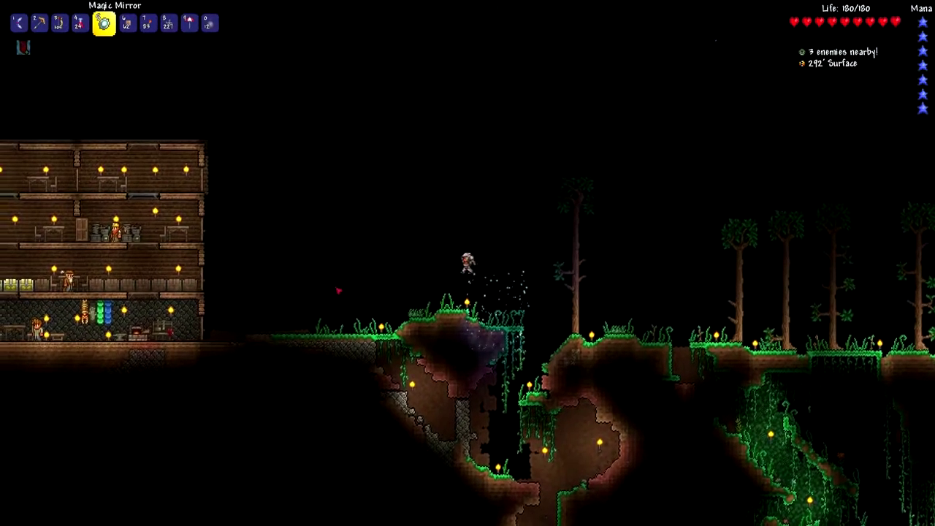
Step: Equip the boomerang and run right across the jungle surface, hitting a slime
{"action": "key", "text": "d"}
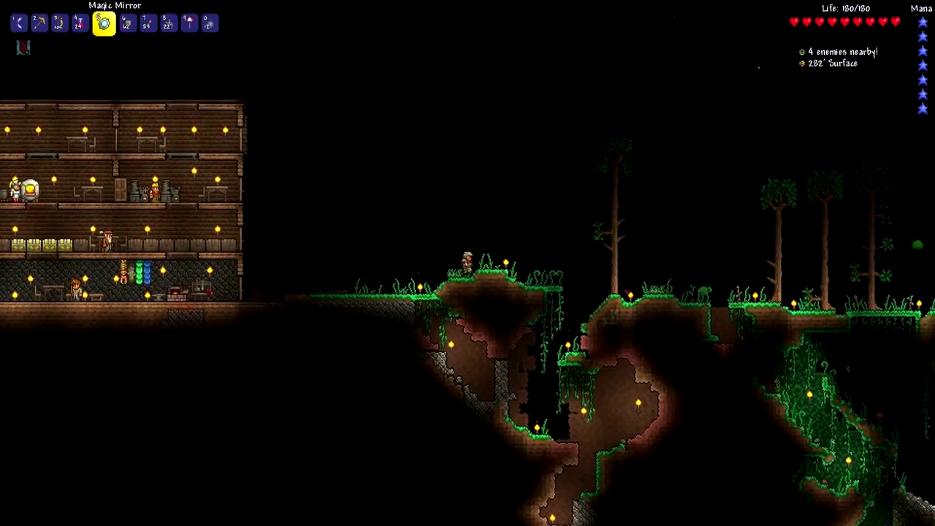
{"action": "key", "text": "d"}
{"action": "key", "text": "1"}
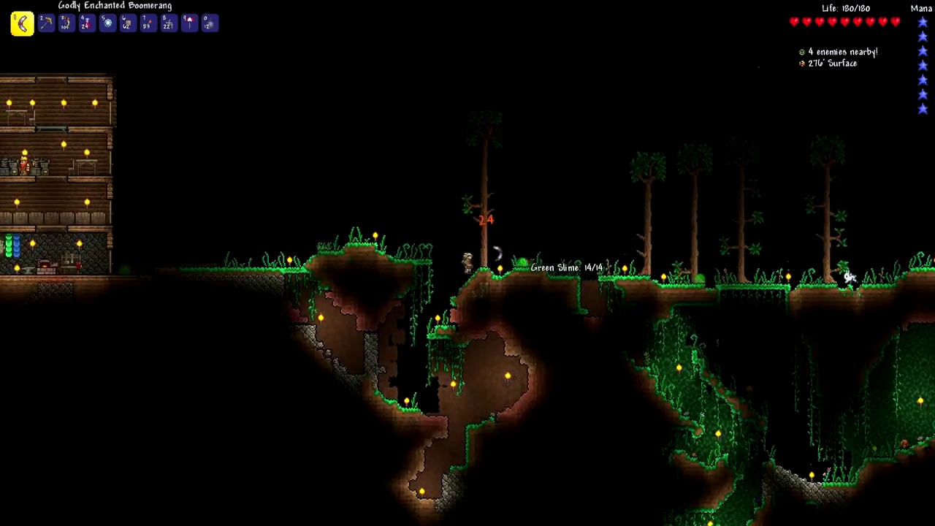
{"action": "key", "text": "d"}
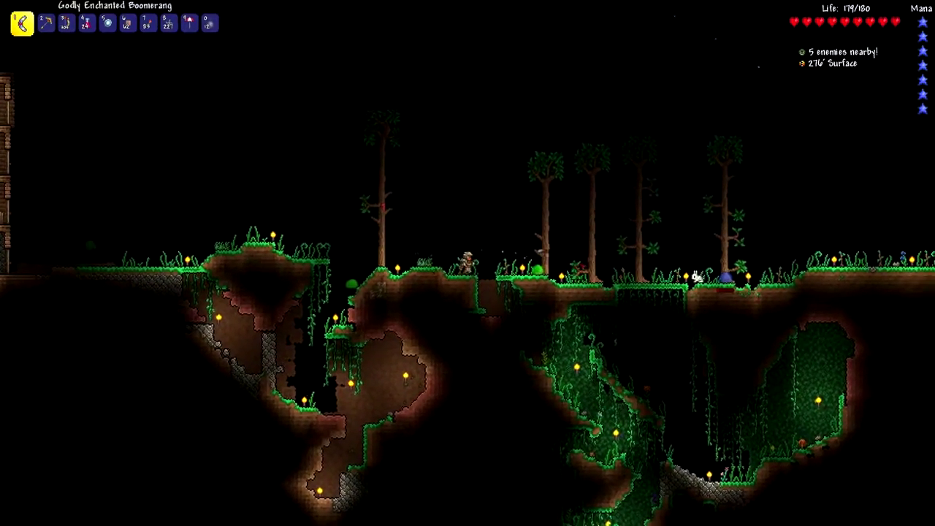
{"action": "key", "text": "d"}
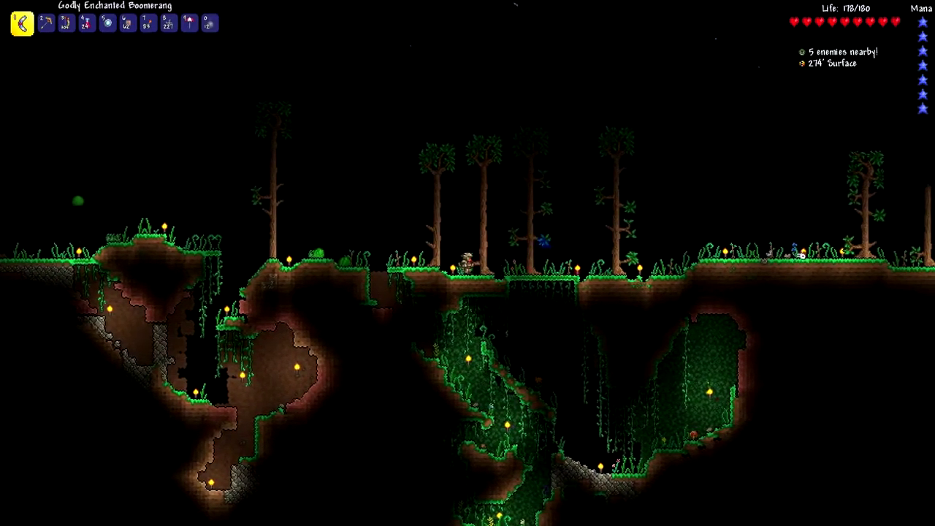
{"action": "key", "text": "d"}
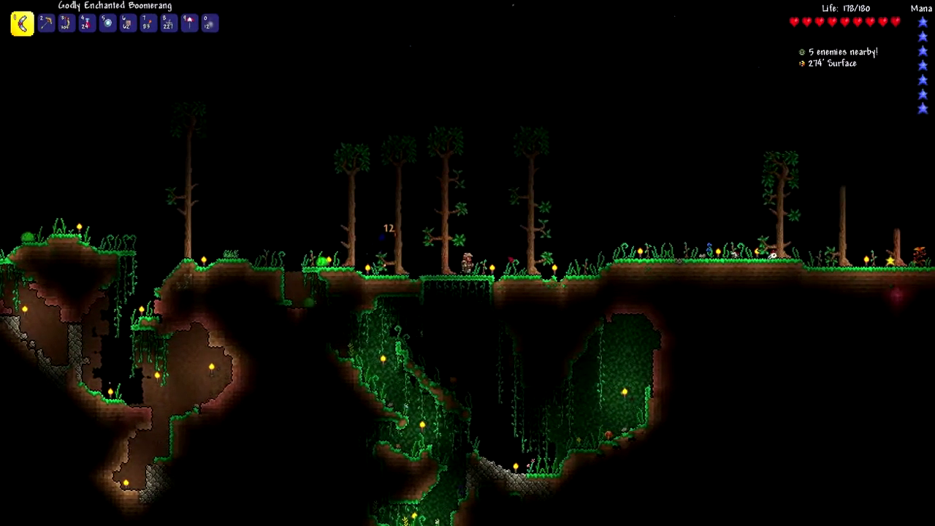
{"action": "key", "text": "d"}
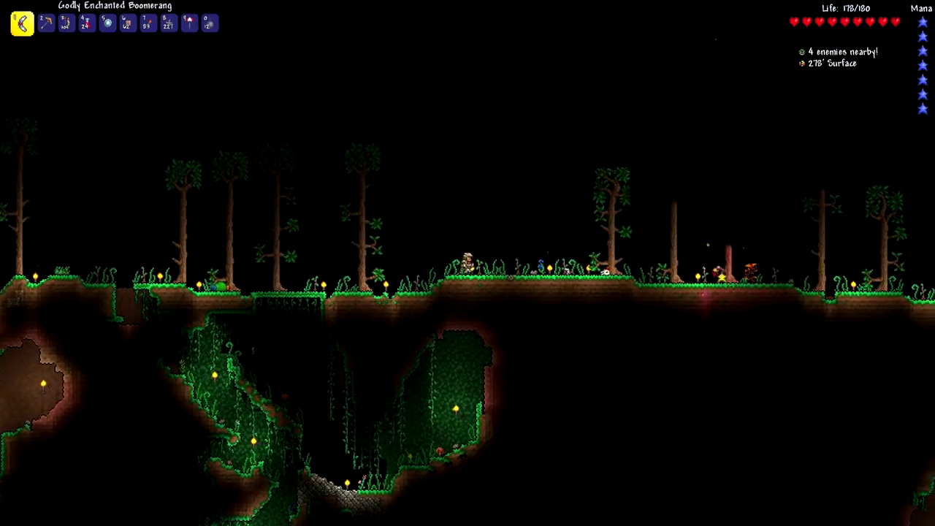
{"action": "key", "text": "d"}
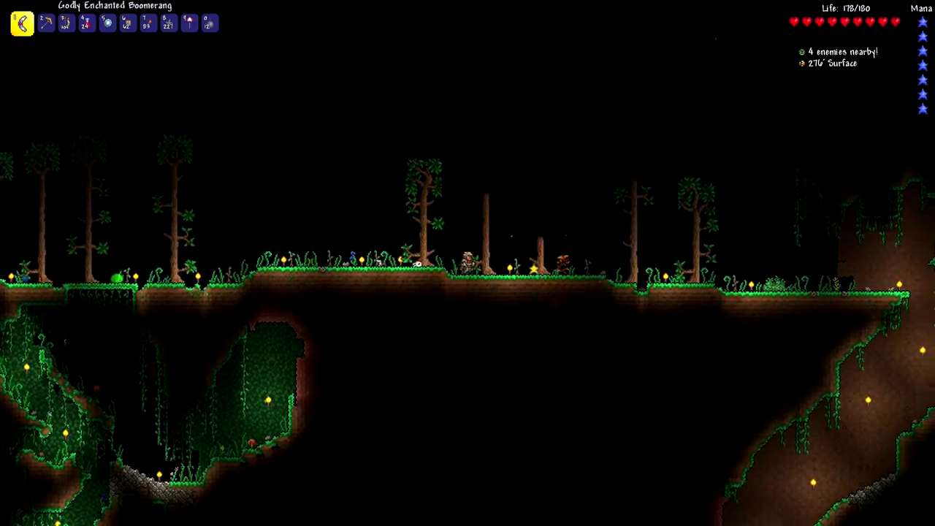
{"action": "key", "text": "d"}
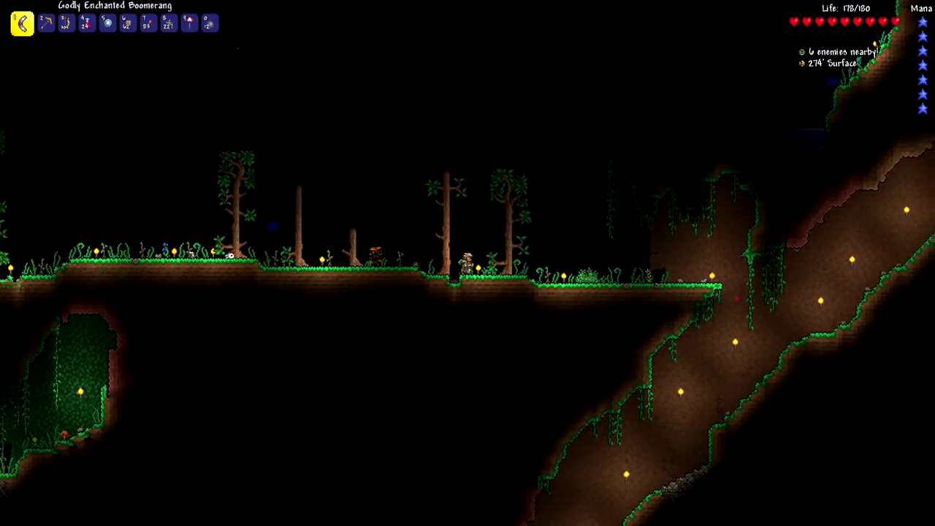
Step: Climb the cave slope and run over the hilltop into the valley
{"action": "key", "text": "d"}
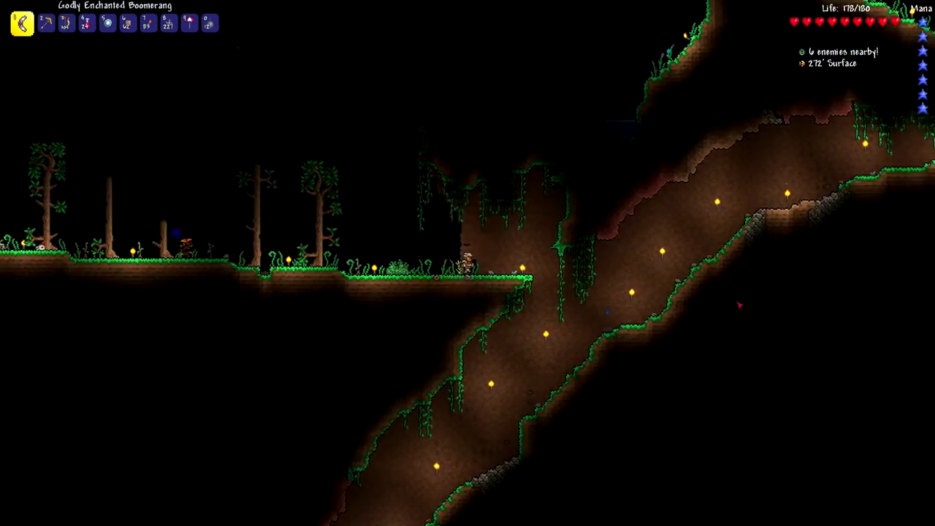
{"action": "key", "text": "d"}
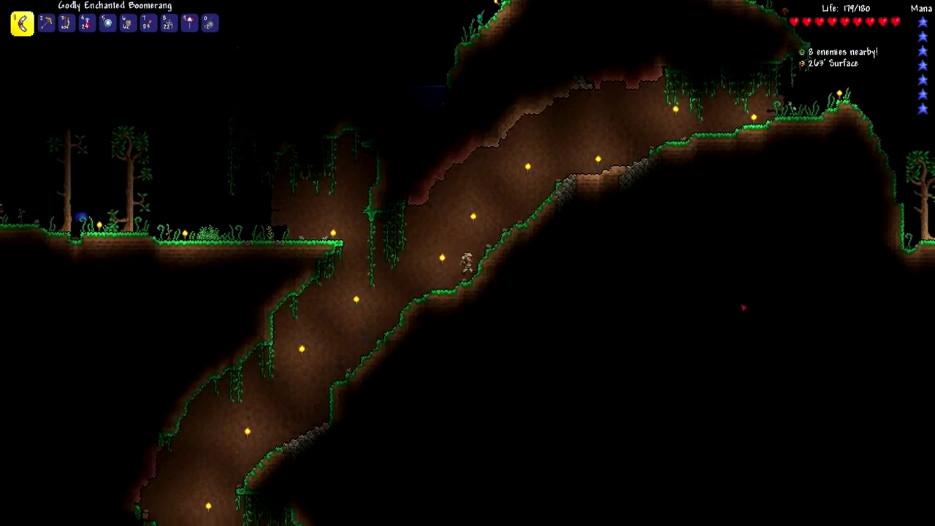
{"action": "key", "text": "d"}
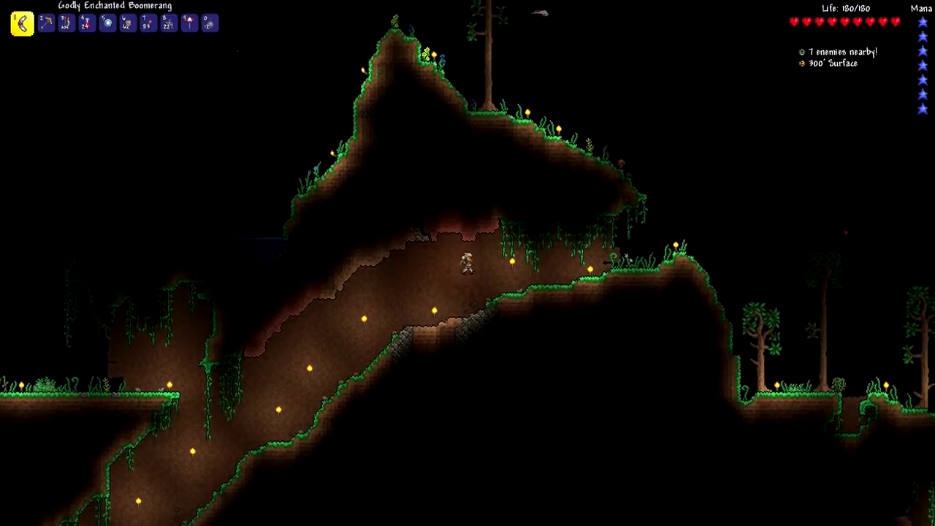
{"action": "key", "text": "d"}
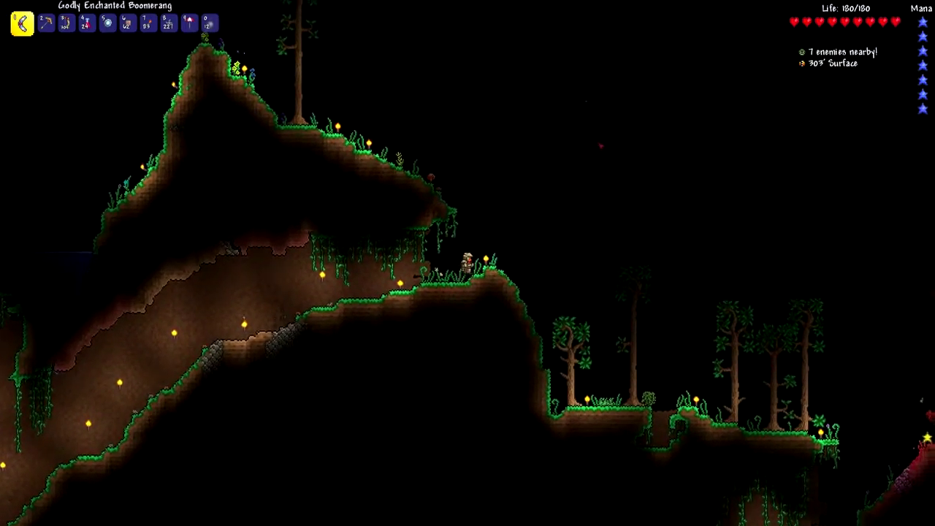
{"action": "key", "text": "d"}
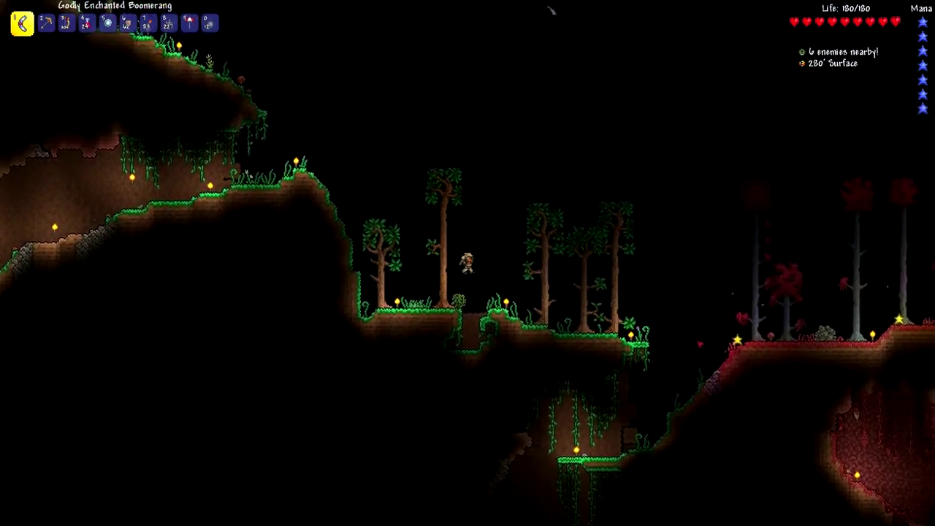
Step: Head right into the Crimson, collecting copper, gel and a Fallen Star while fighting
{"action": "key", "text": "d"}
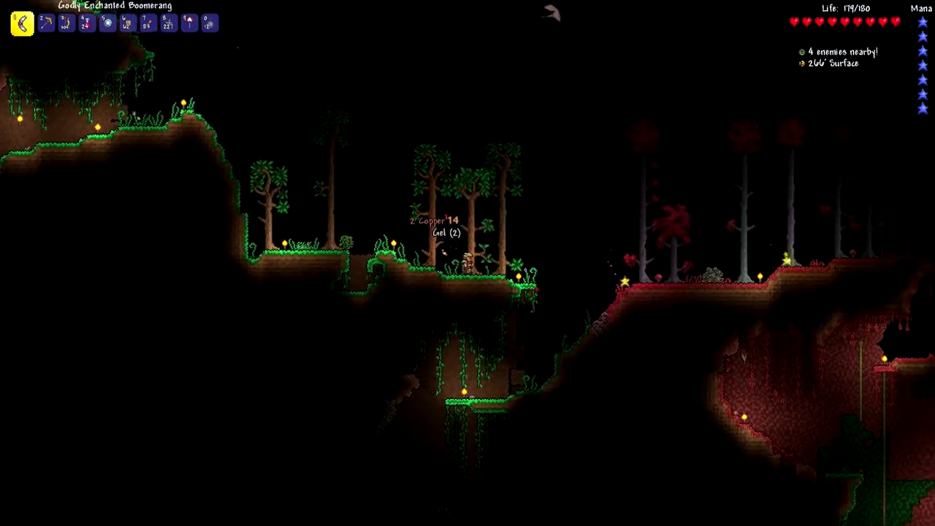
{"action": "key", "text": "d"}
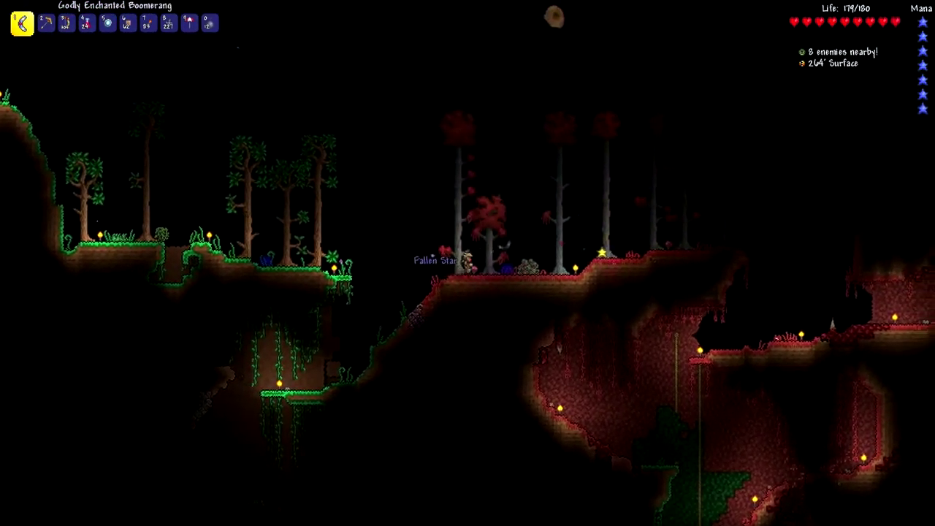
{"action": "key", "text": "d"}
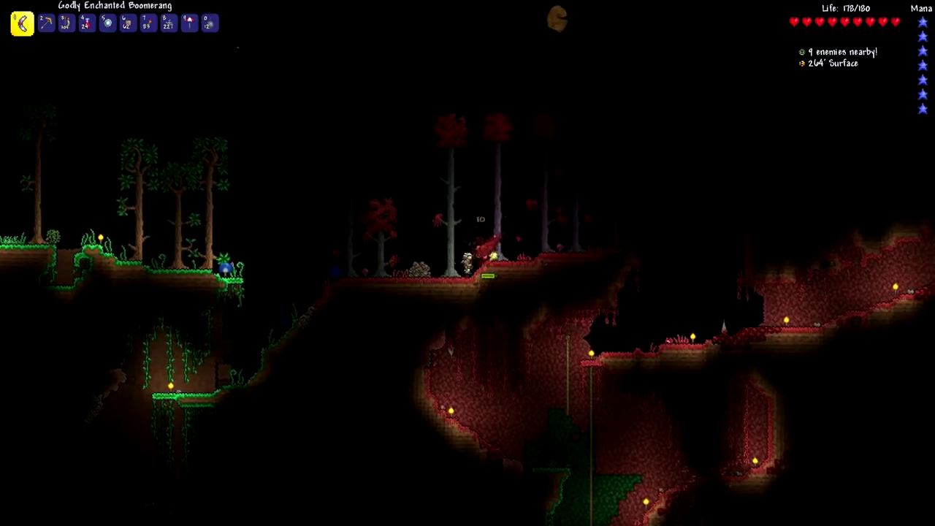
{"action": "key", "text": "d"}
{"action": "key", "text": "d"}
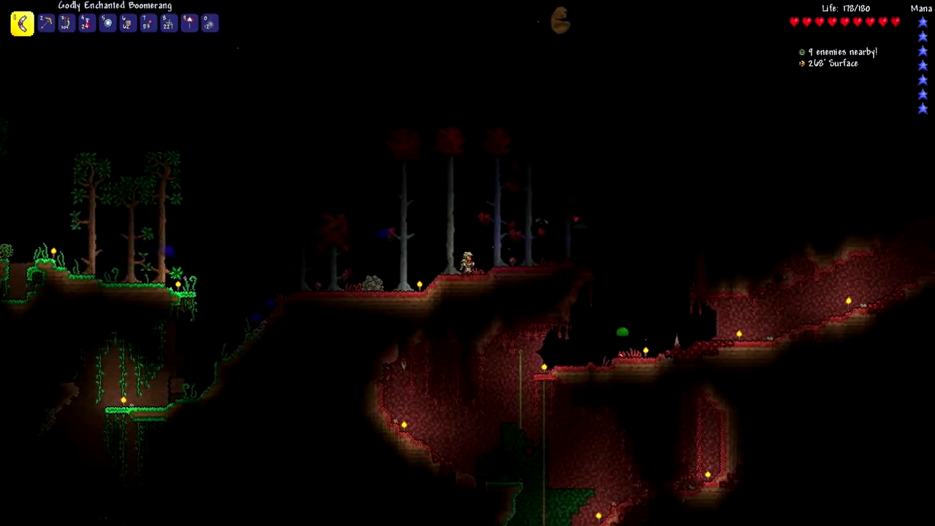
{"action": "key", "text": "d"}
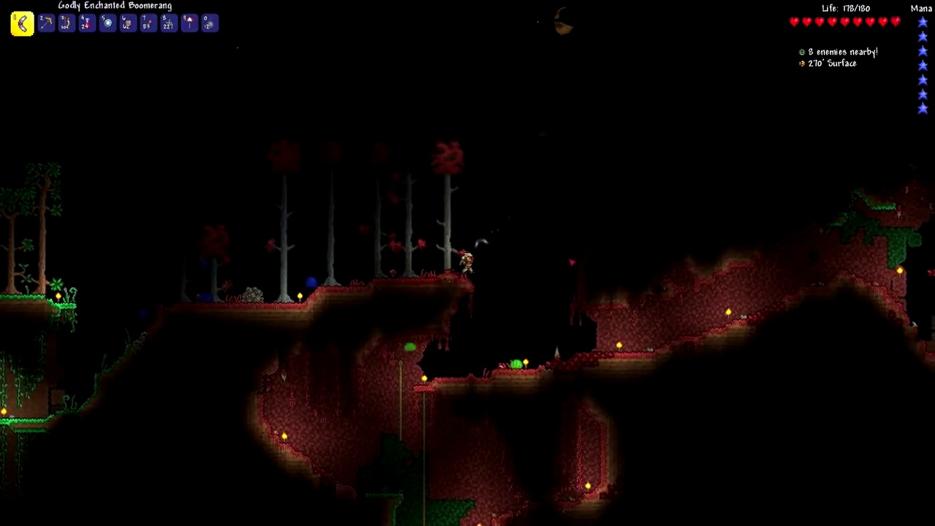
Step: Cross the crimson surface past a water pocket and fall into the chasm
{"action": "key", "text": "d"}
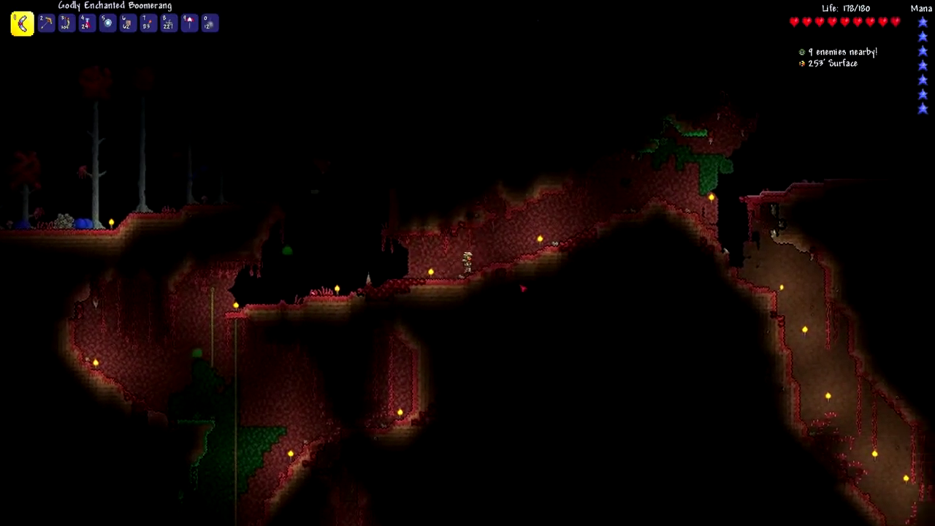
{"action": "key", "text": "d"}
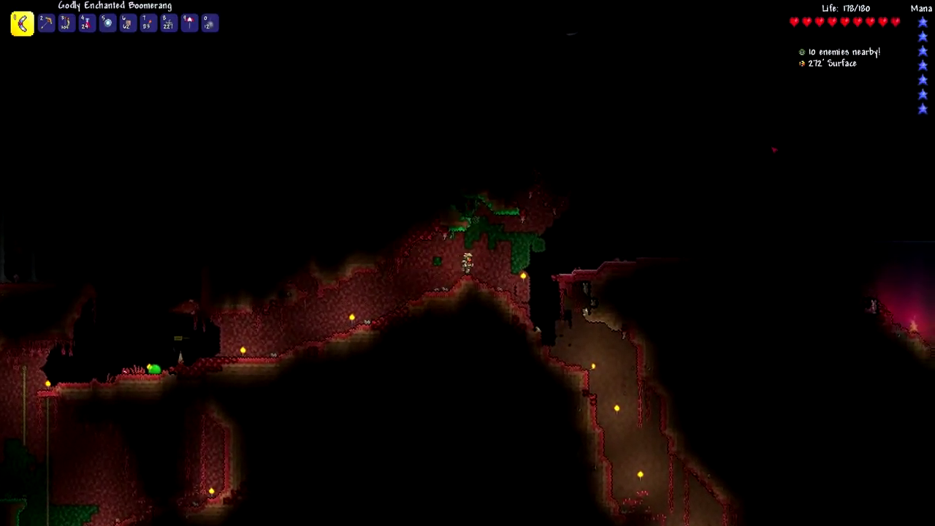
{"action": "key", "text": "d"}
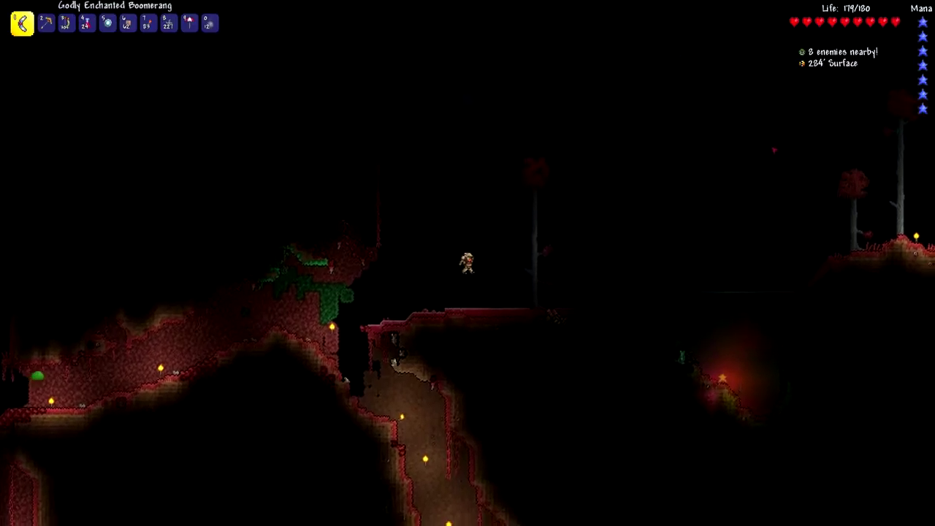
{"action": "key", "text": "d"}
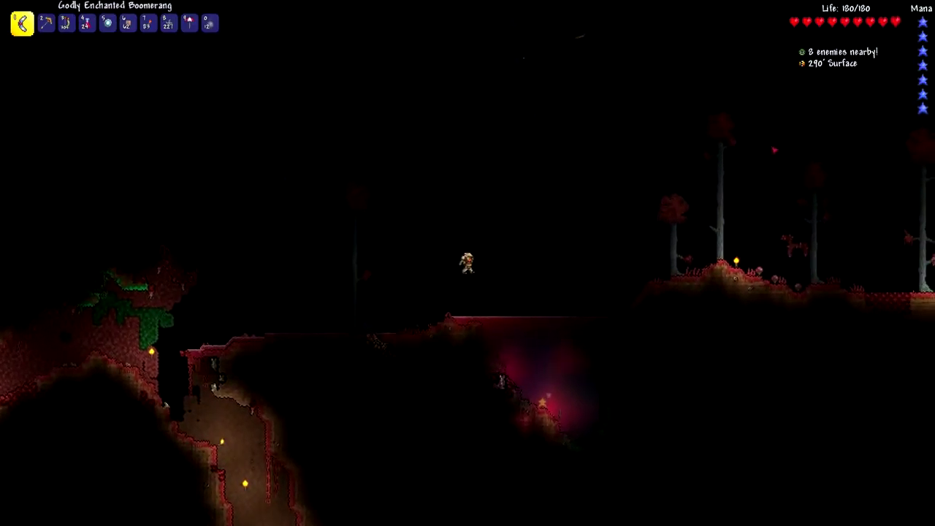
{"action": "key", "text": "d"}
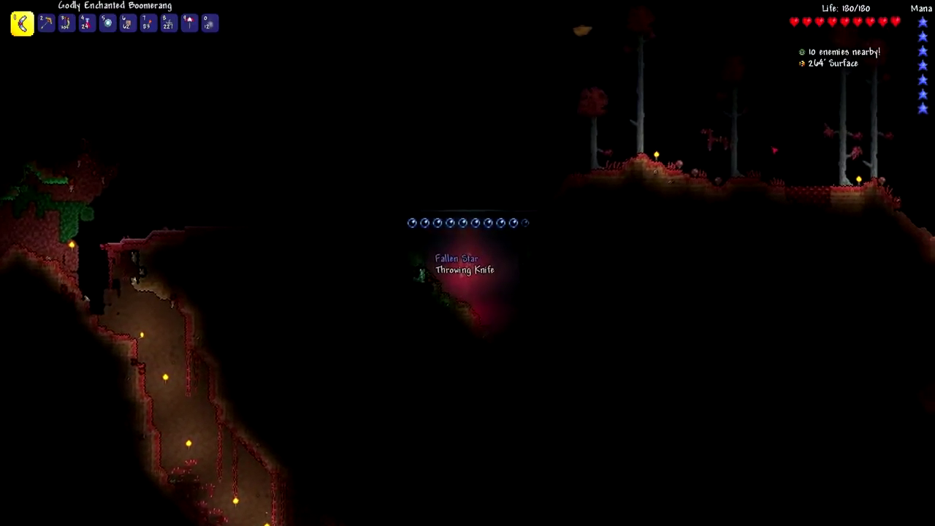
{"action": "key", "text": "d"}
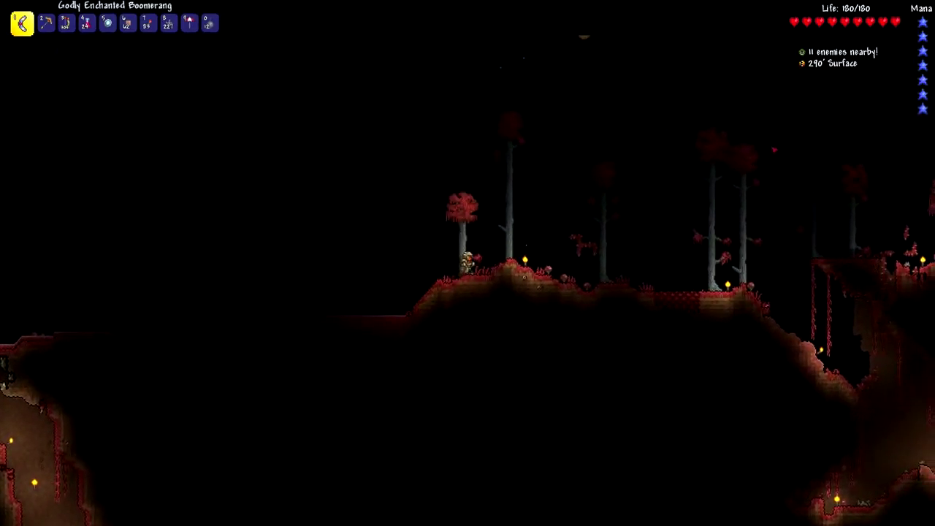
{"action": "key", "text": "d"}
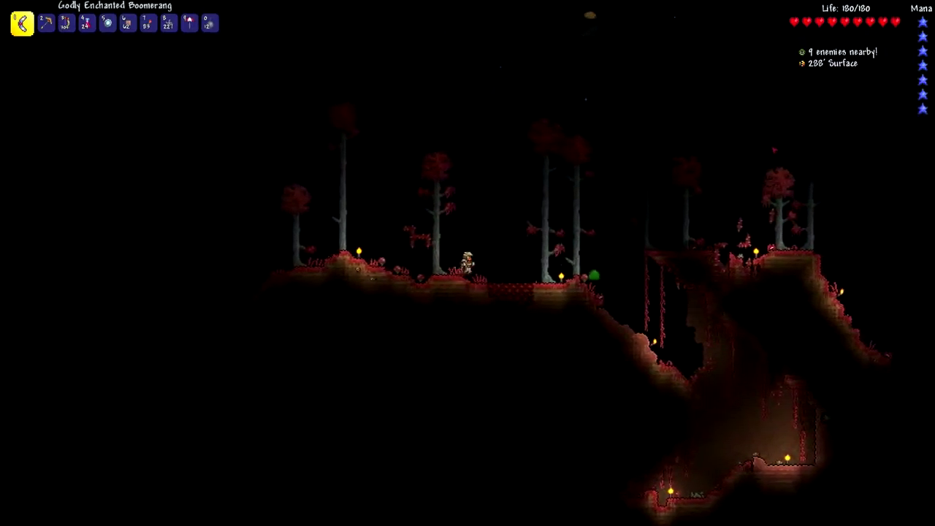
{"action": "key", "text": "d"}
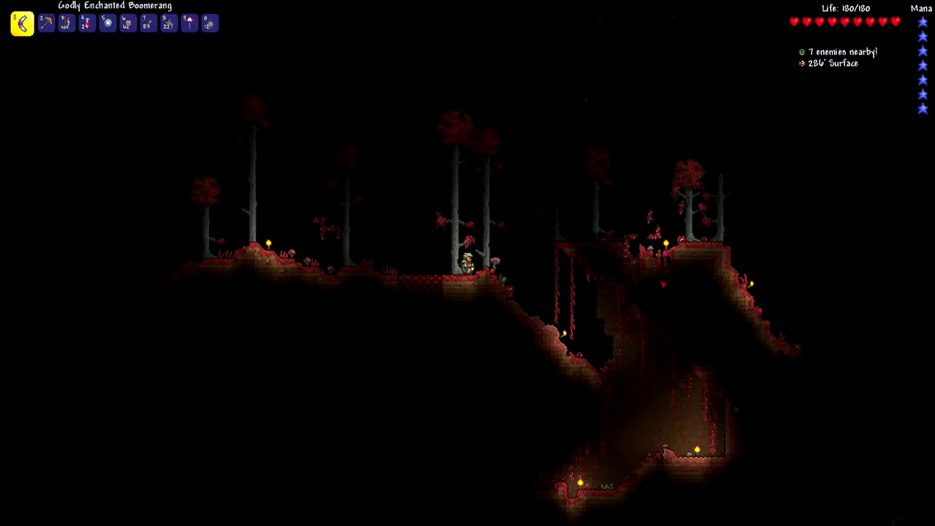
{"action": "key", "text": "d"}
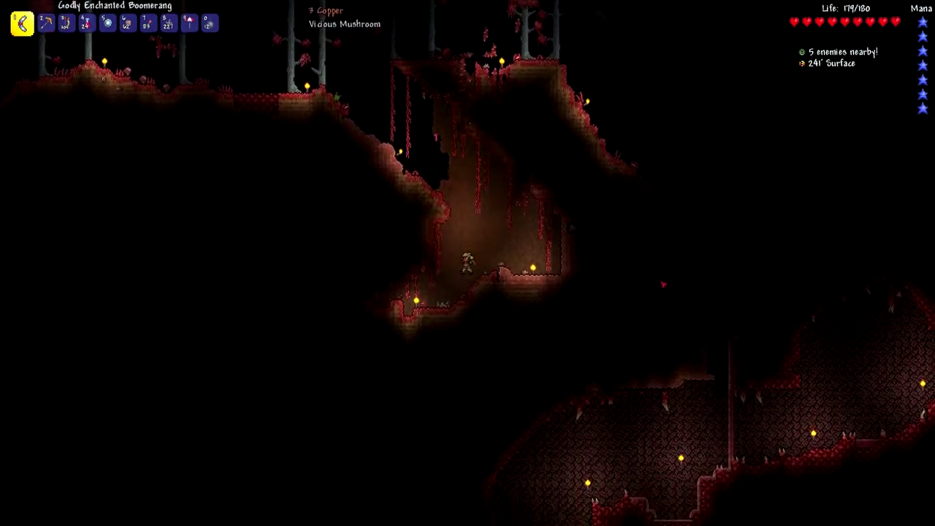
{"action": "key", "text": "d"}
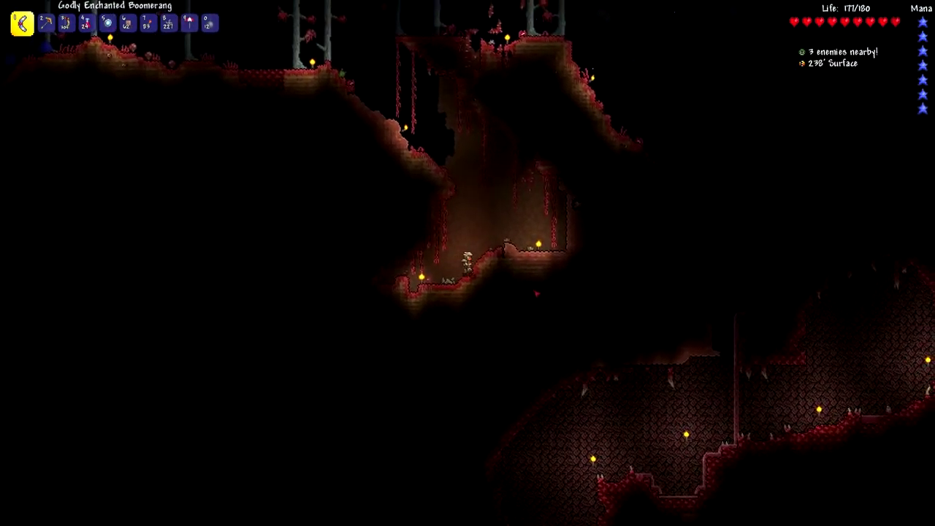
Step: Jump back up, drop down the next shaft, and fight enemies on the slope
{"action": "key", "text": "a"}
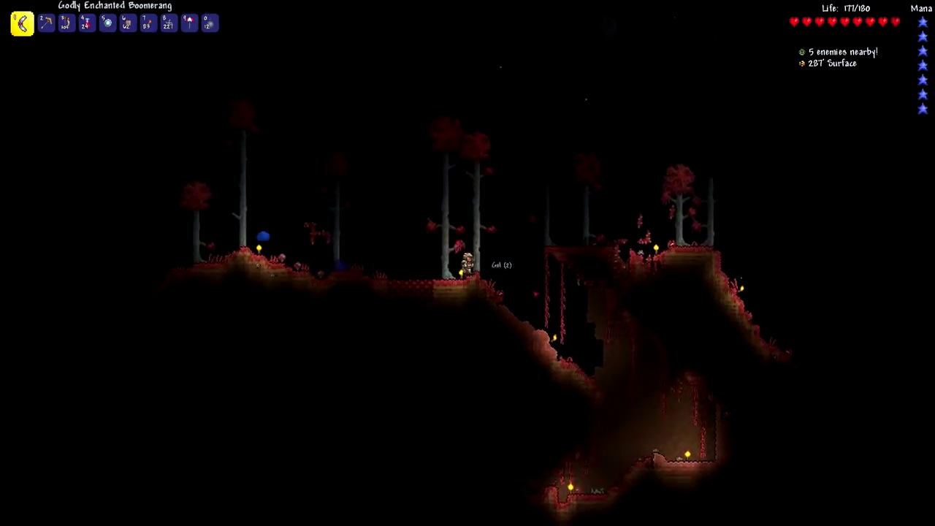
{"action": "key", "text": "space"}
{"action": "key", "text": "d"}
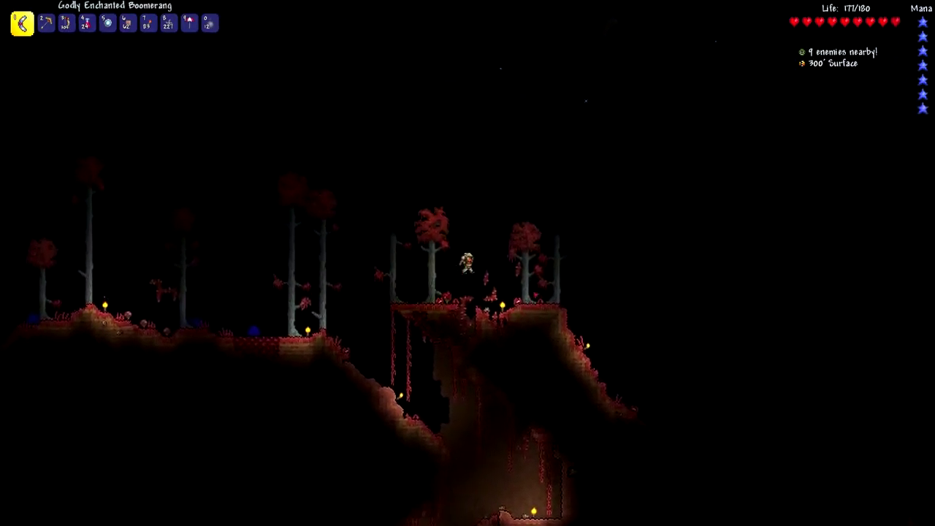
{"action": "key", "text": "s"}
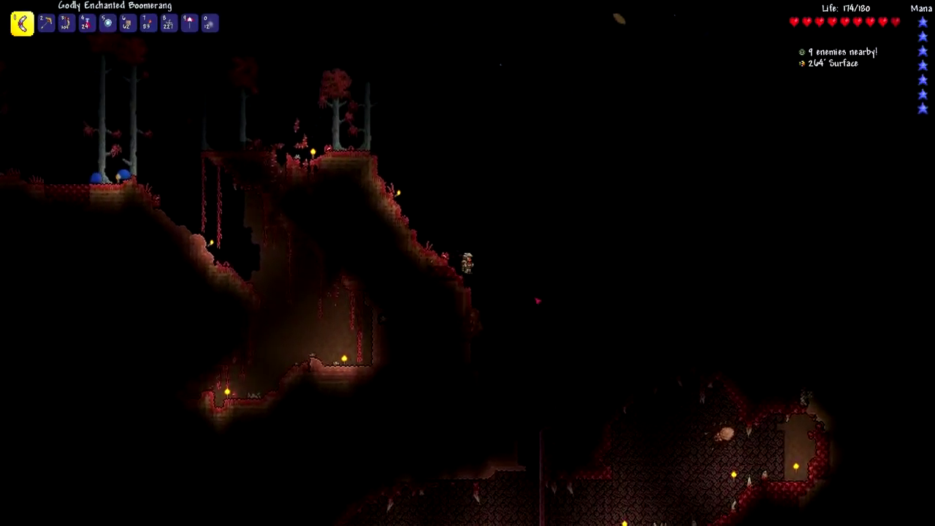
{"action": "key", "text": "a"}
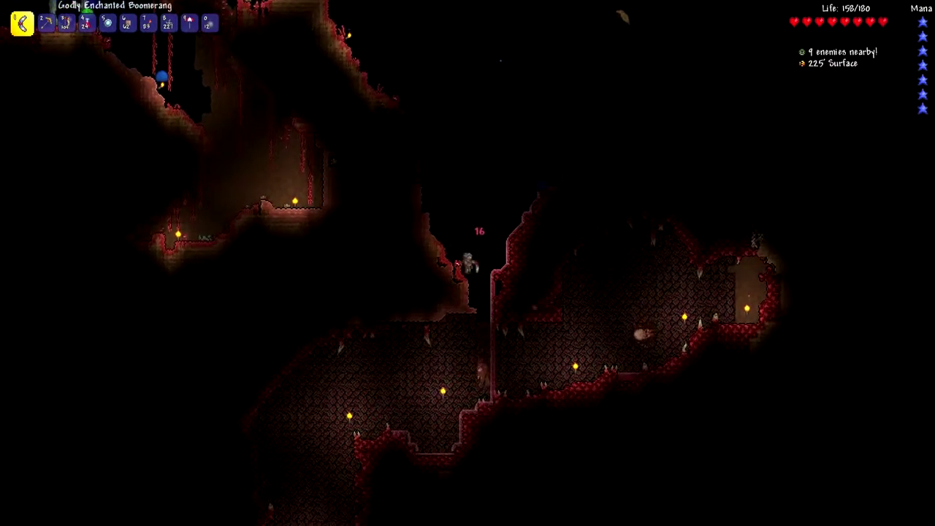
{"action": "key", "text": "d"}
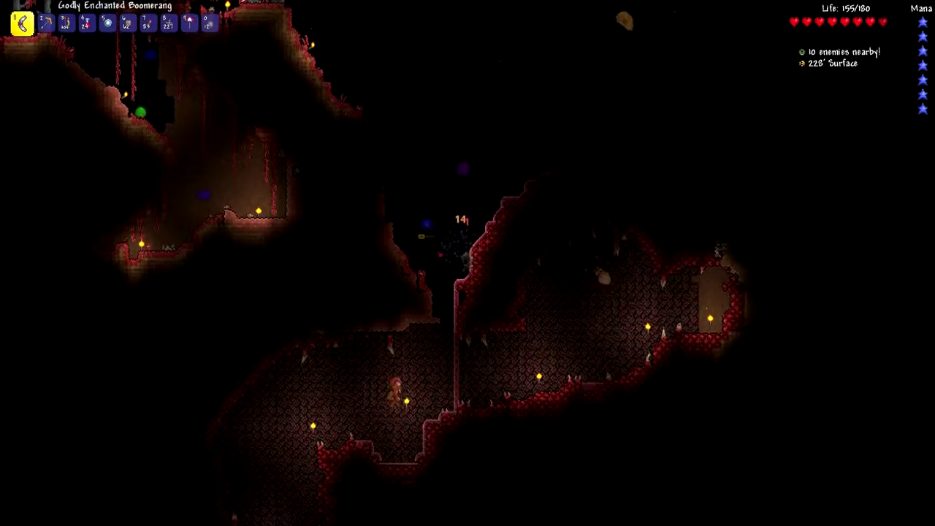
{"action": "key", "text": "d"}
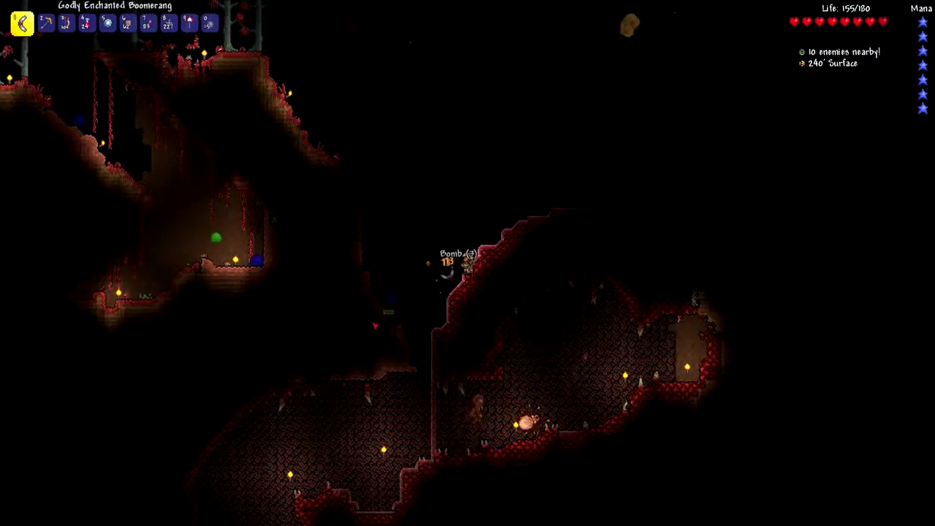
{"action": "key", "text": "a"}
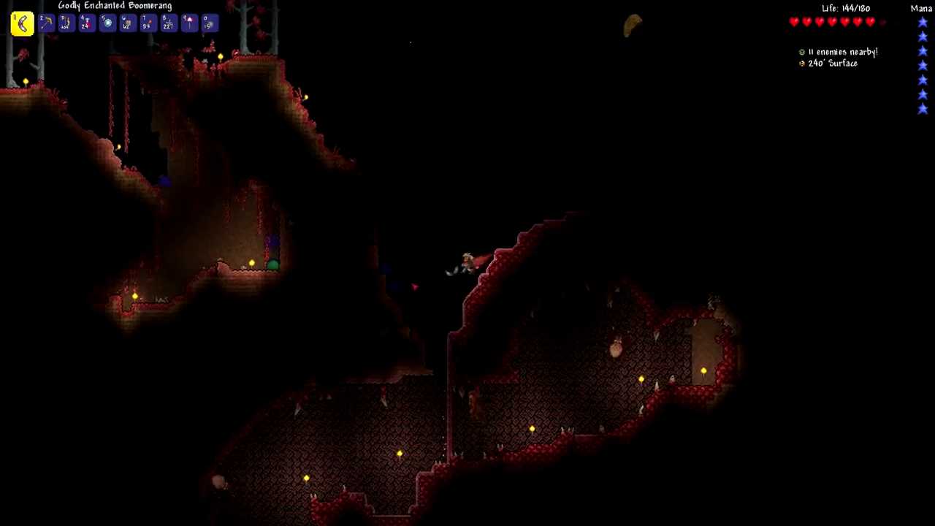
Step: Fall into the cavern and kill the Face Monster, collecting its coins
{"action": "key", "text": "d"}
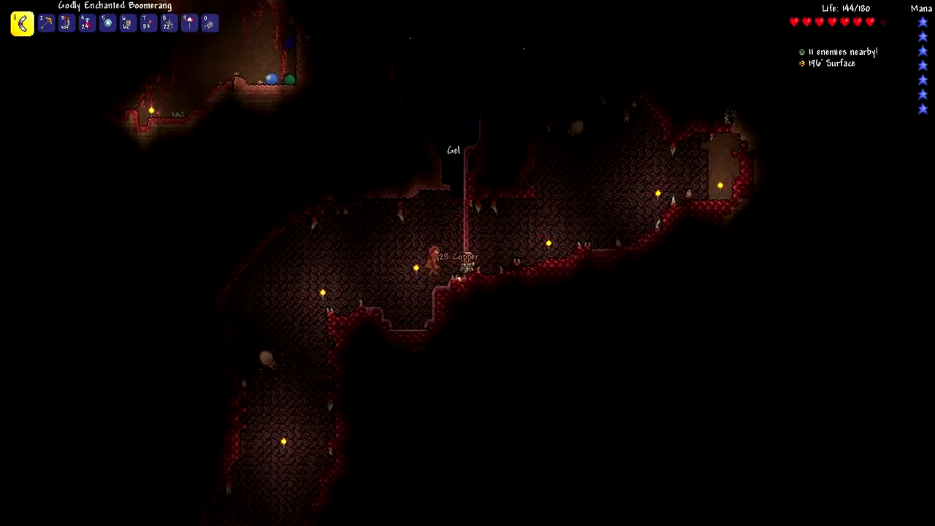
{"action": "key", "text": "d"}
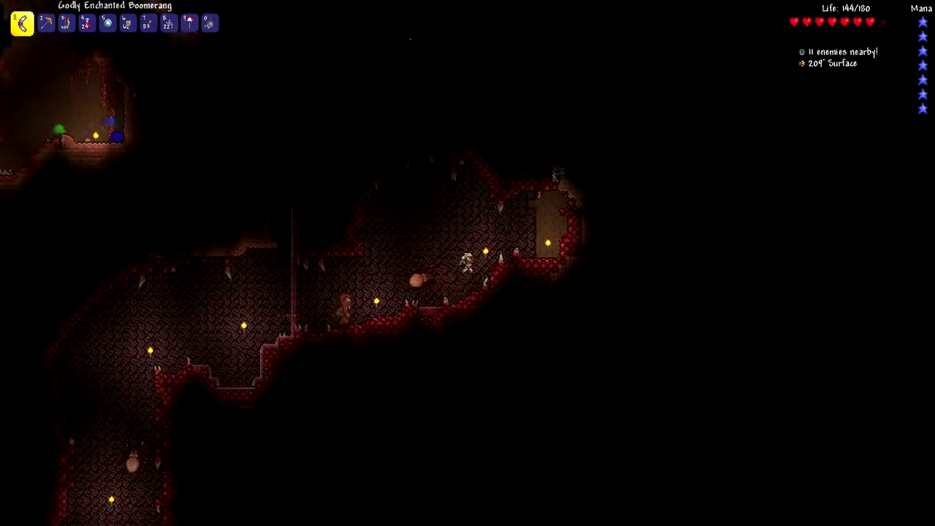
{"action": "key", "text": "d"}
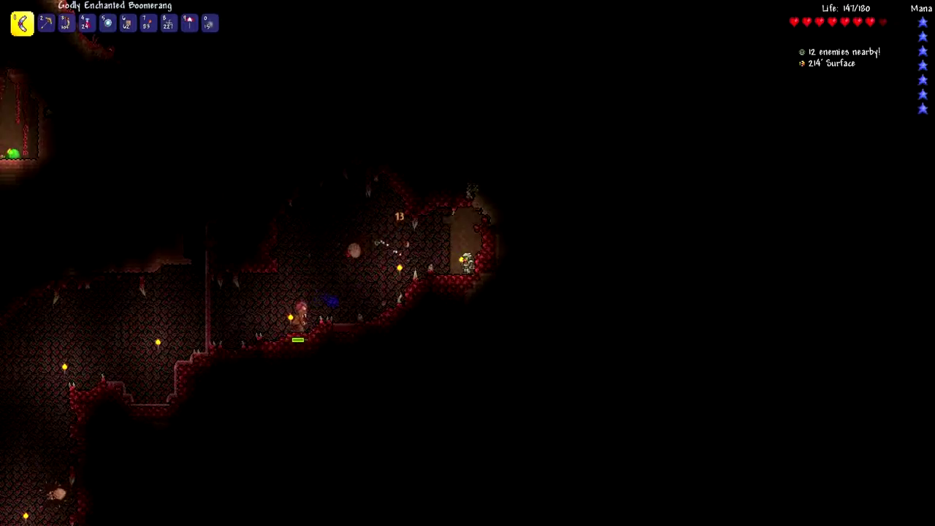
{"action": "key", "text": "a"}
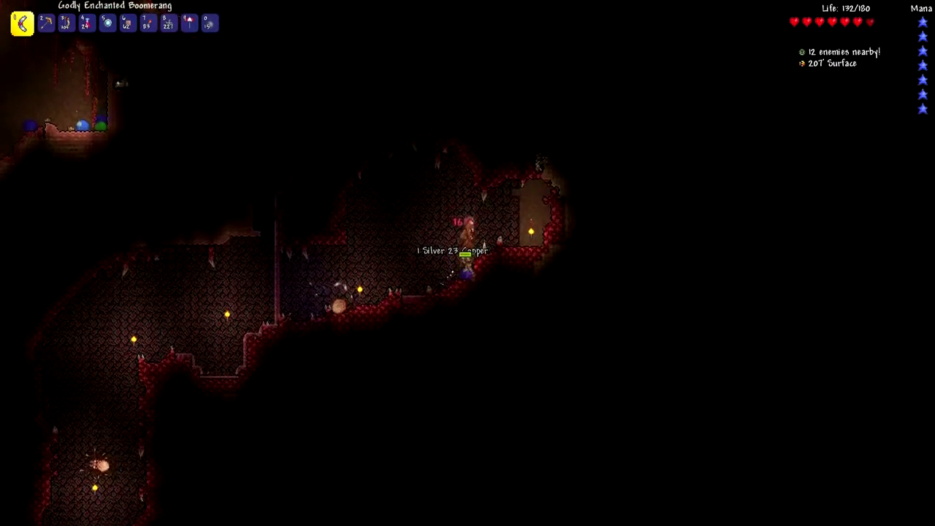
{"action": "key", "text": "d"}
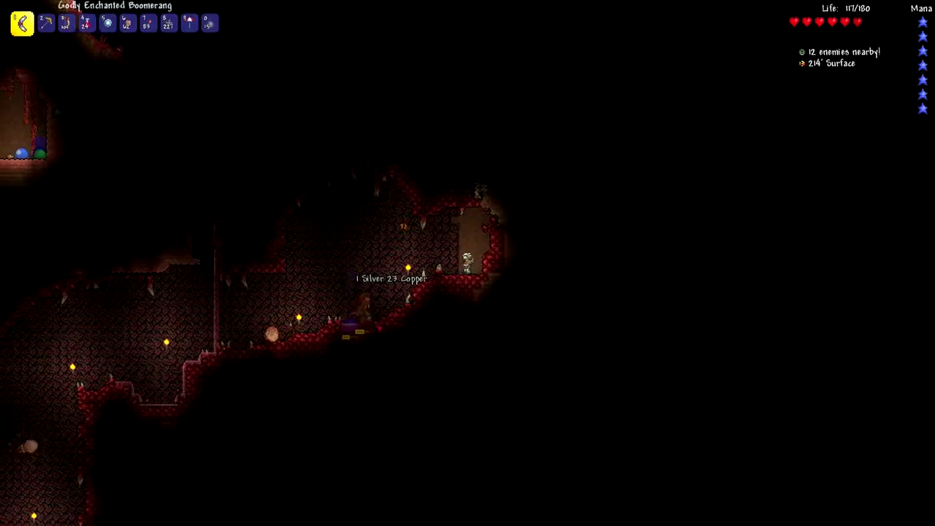
{"action": "key", "text": "a"}
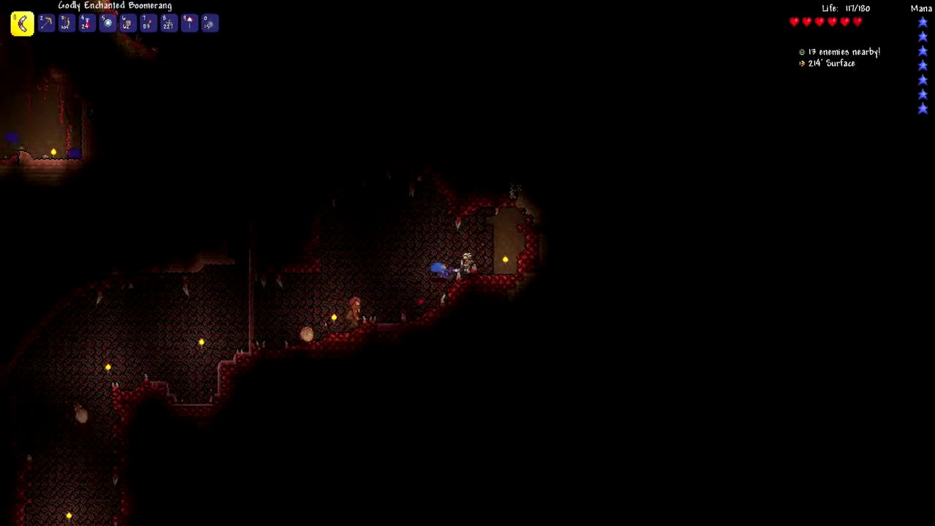
{"action": "key", "text": "a"}
{"action": "key", "text": "d"}
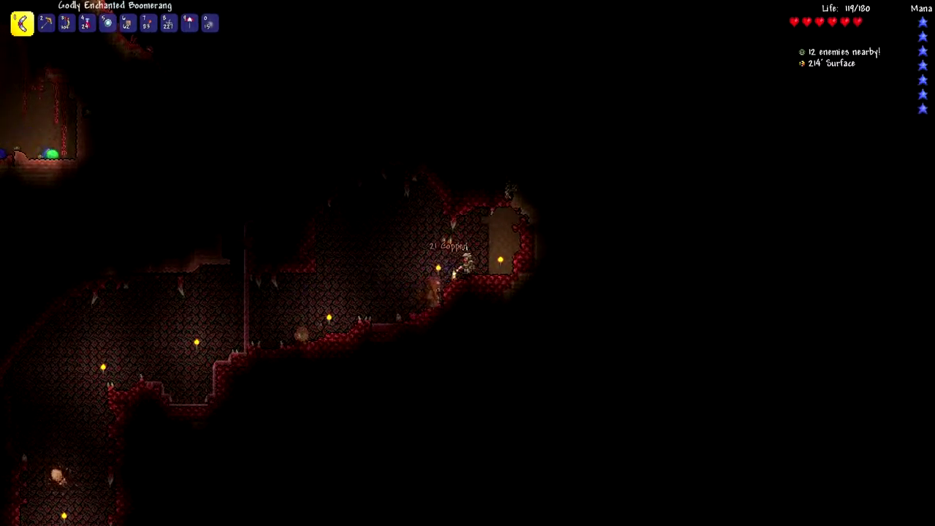
Step: Walk down the slope gathering Vertebrae and coins, then drop into the vertical shaft
{"action": "key", "text": "a"}
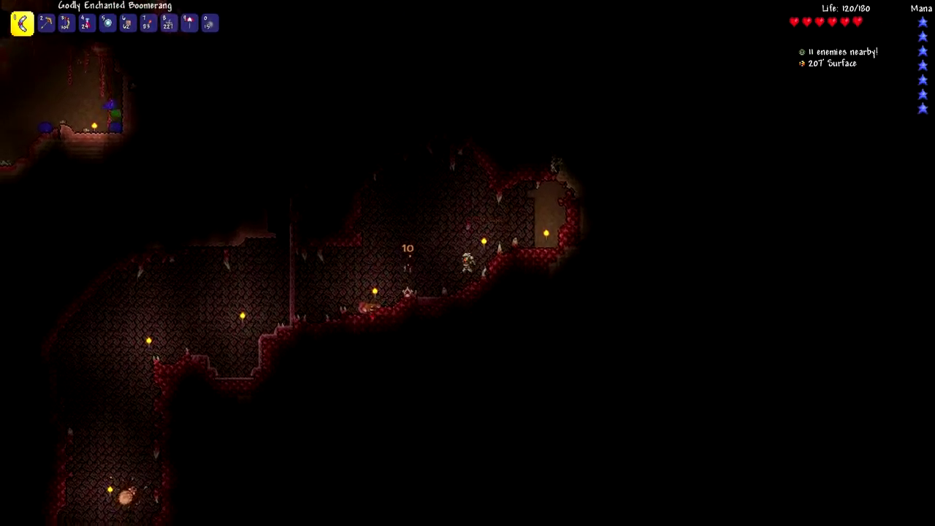
{"action": "key", "text": "a"}
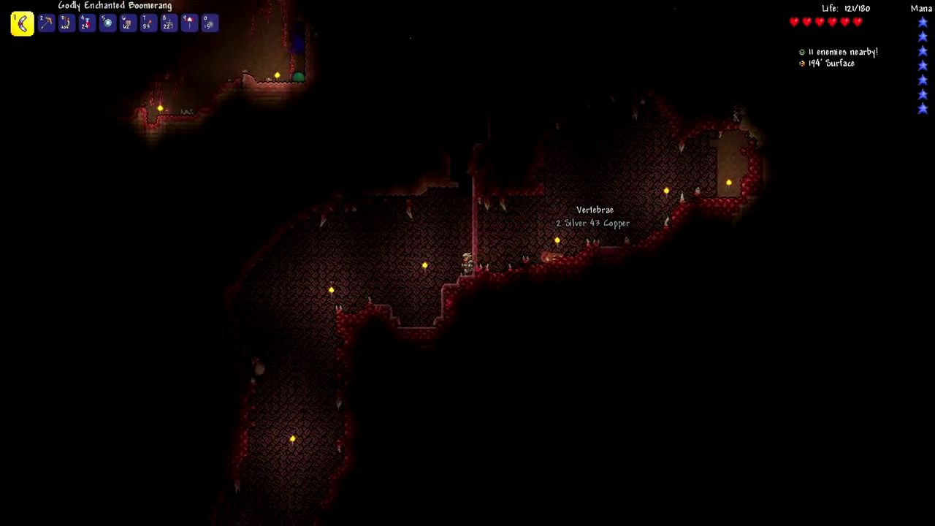
{"action": "key", "text": "a"}
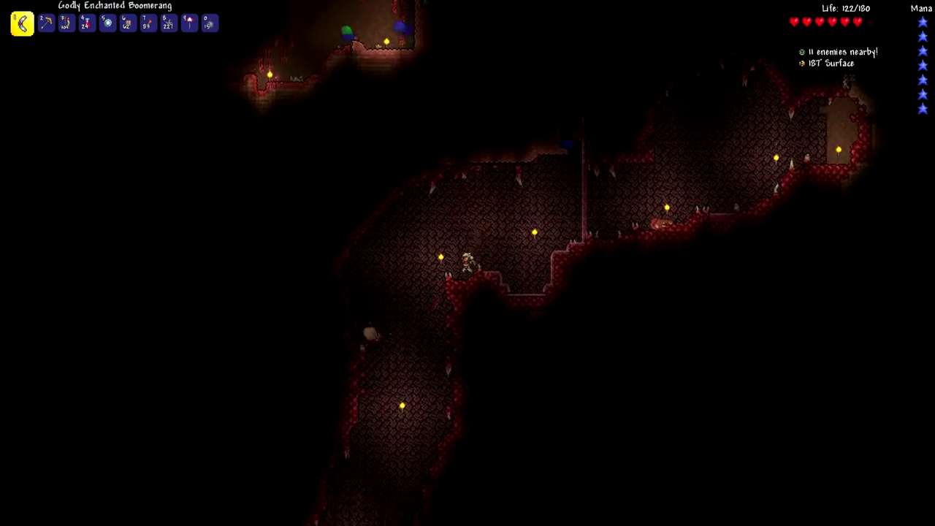
{"action": "key", "text": "a"}
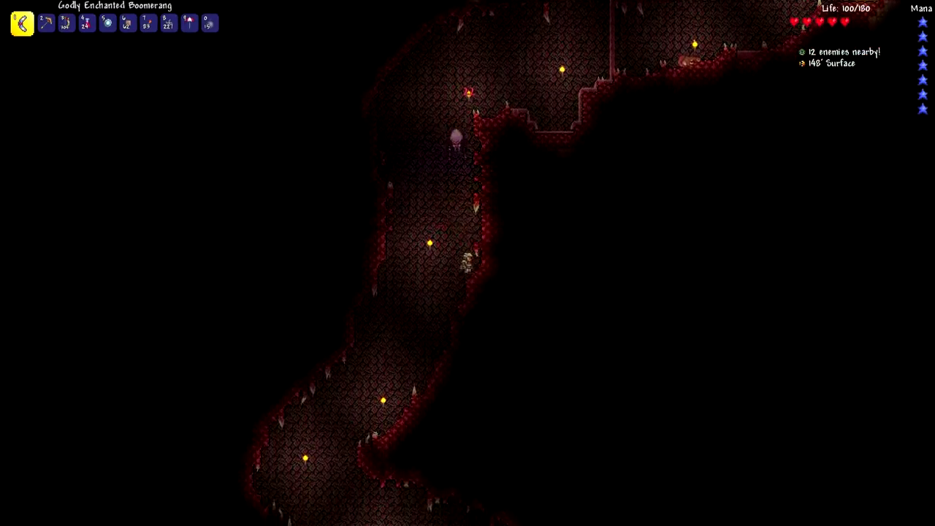
Step: Walk down the sloping torch-lit chasm to the right
{"action": "key", "text": "a"}
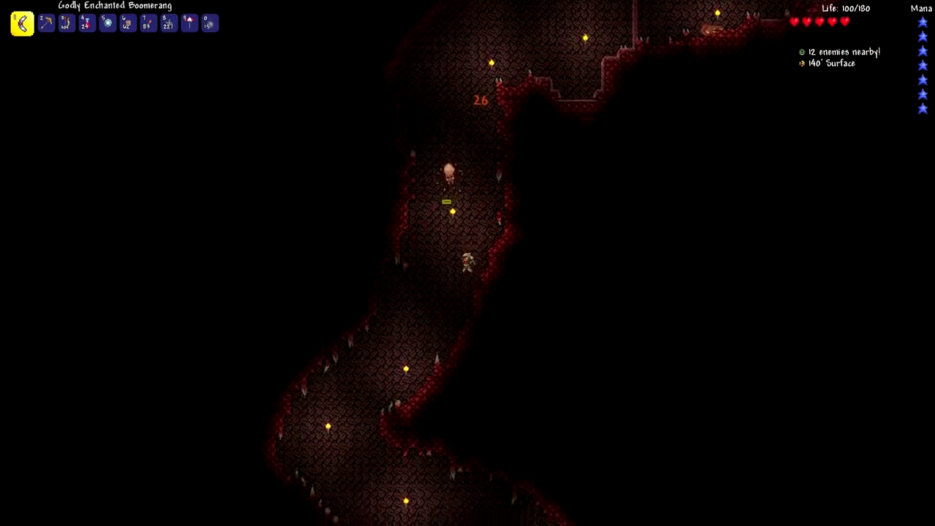
{"action": "key", "text": "d"}
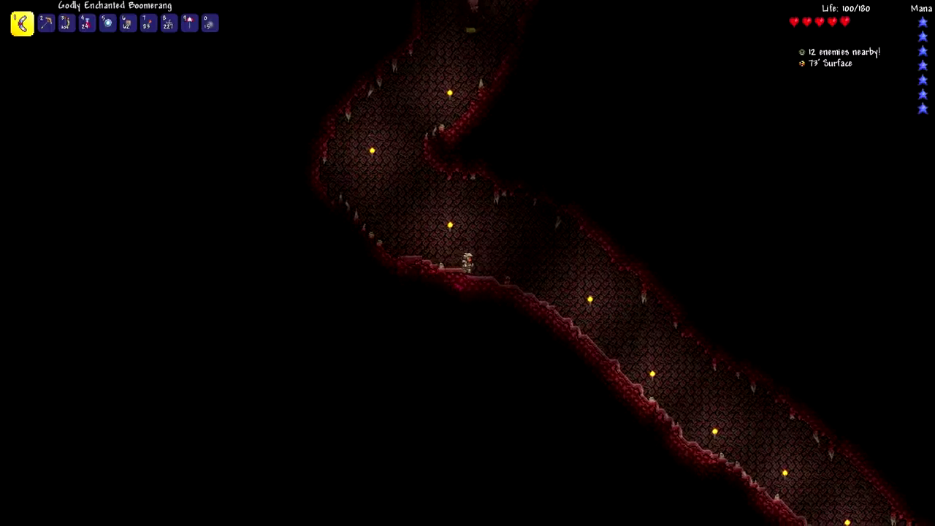
{"action": "key", "text": "d"}
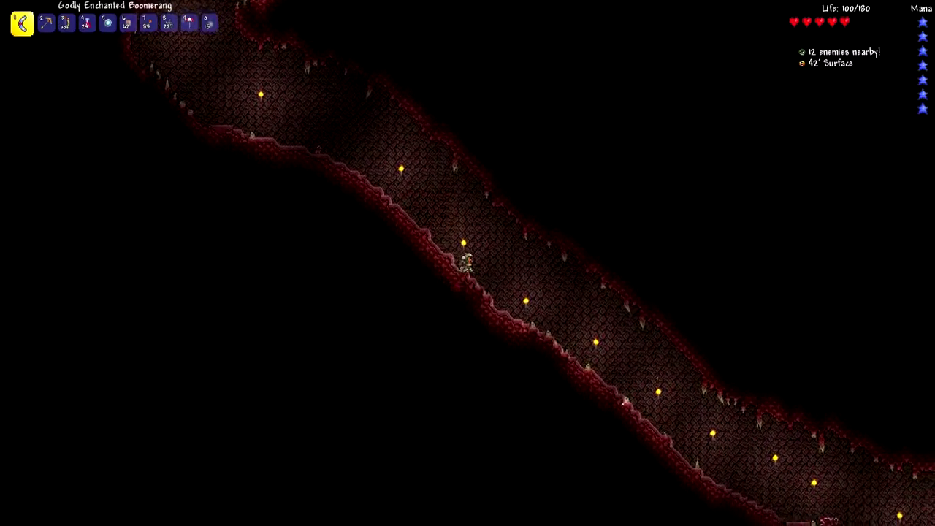
{"action": "key", "text": "d"}
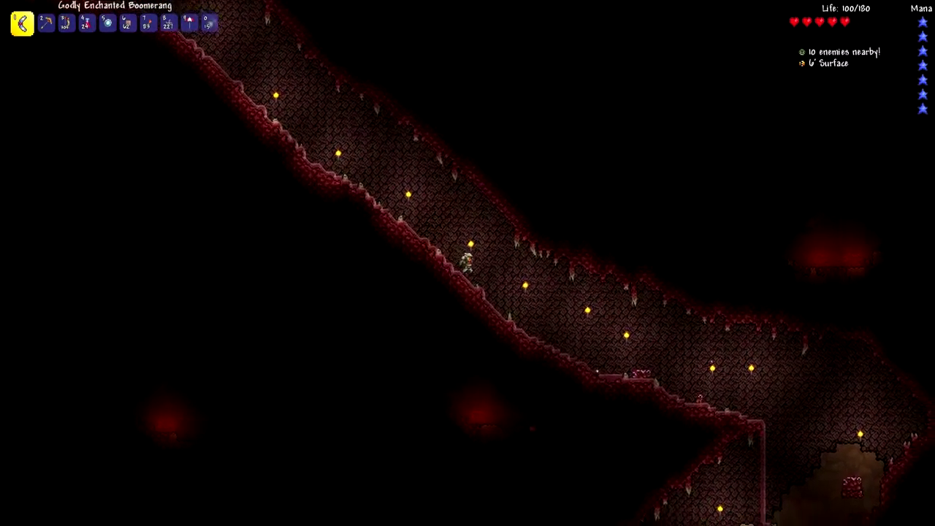
{"action": "key", "text": "d"}
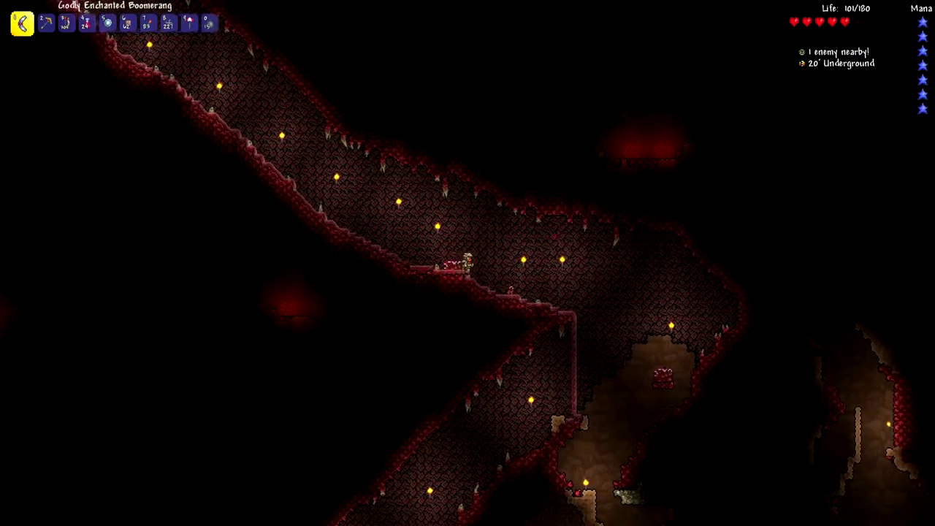
{"action": "key", "text": "d"}
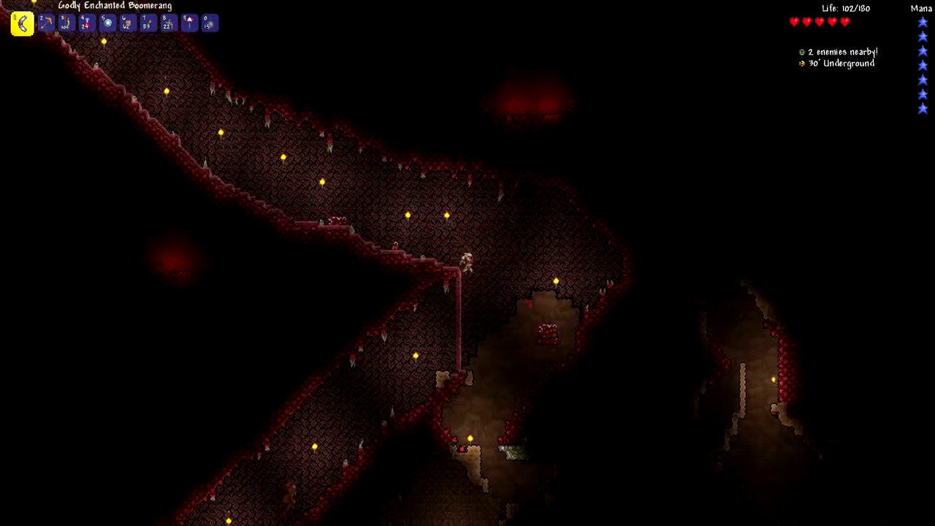
{"action": "key", "text": "d"}
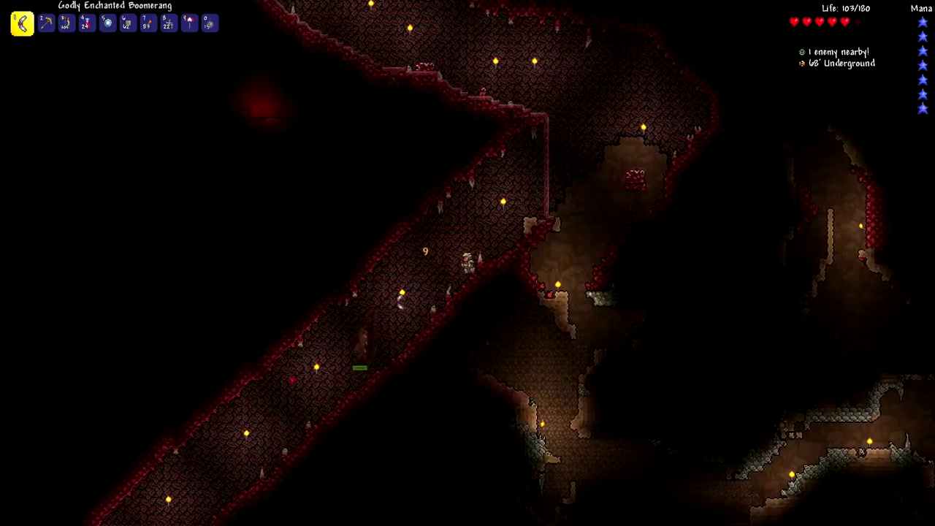
Step: Continue down-left along the tunnel to about 200 feet underground
{"action": "key", "text": "a"}
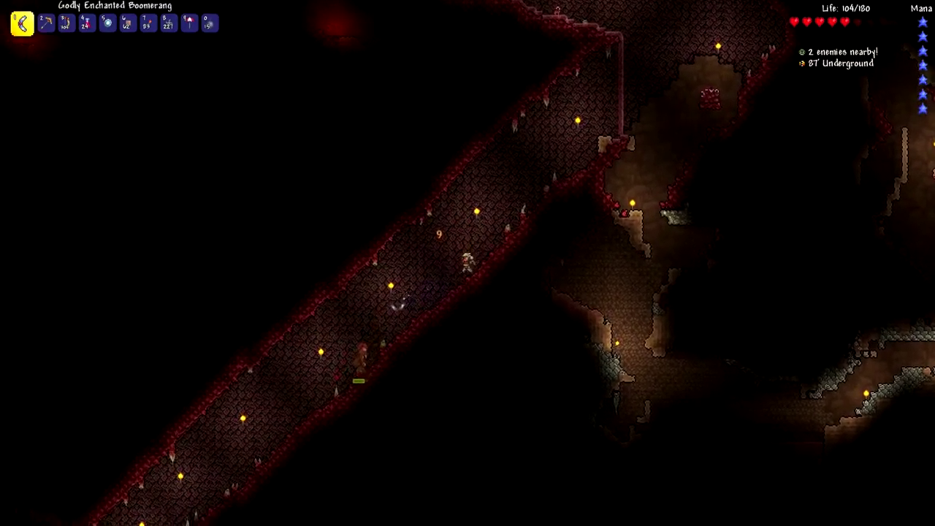
{"action": "key", "text": "a"}
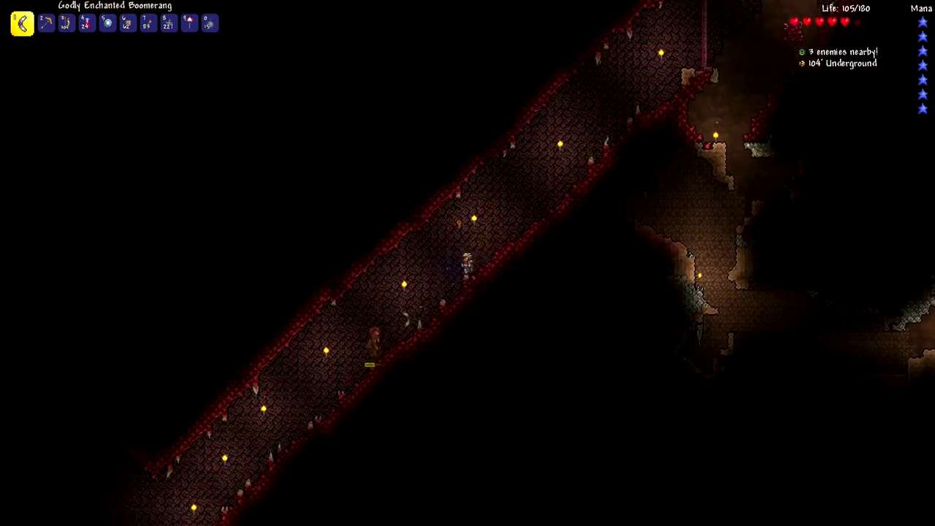
{"action": "key", "text": "a"}
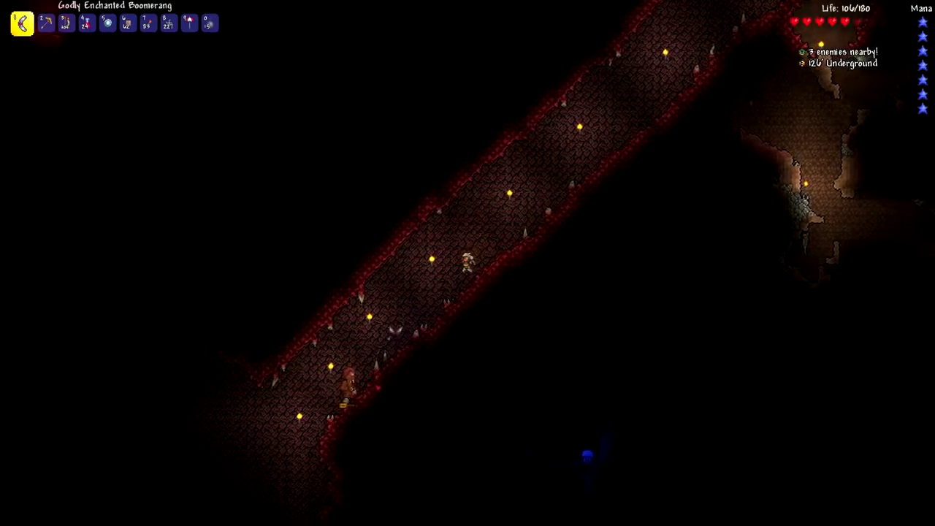
{"action": "key", "text": "a"}
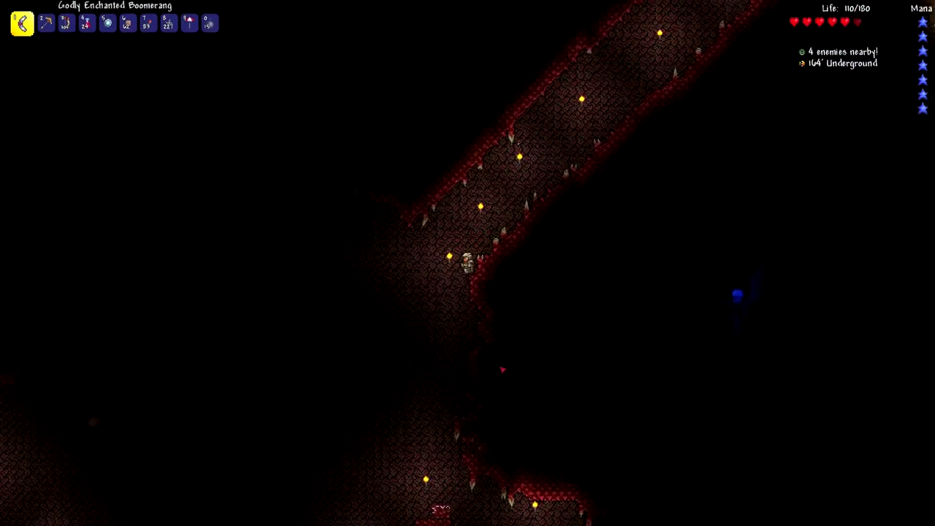
{"action": "key", "text": "a"}
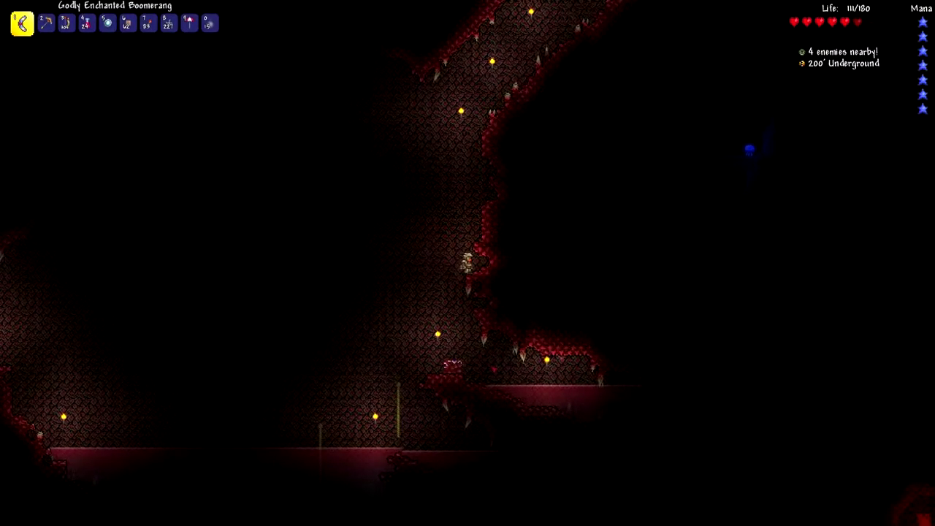
Step: Drop to the 226-foot ledge, strike the enemy, select the Magic Mirror, open the inventory
{"action": "key", "text": "a"}
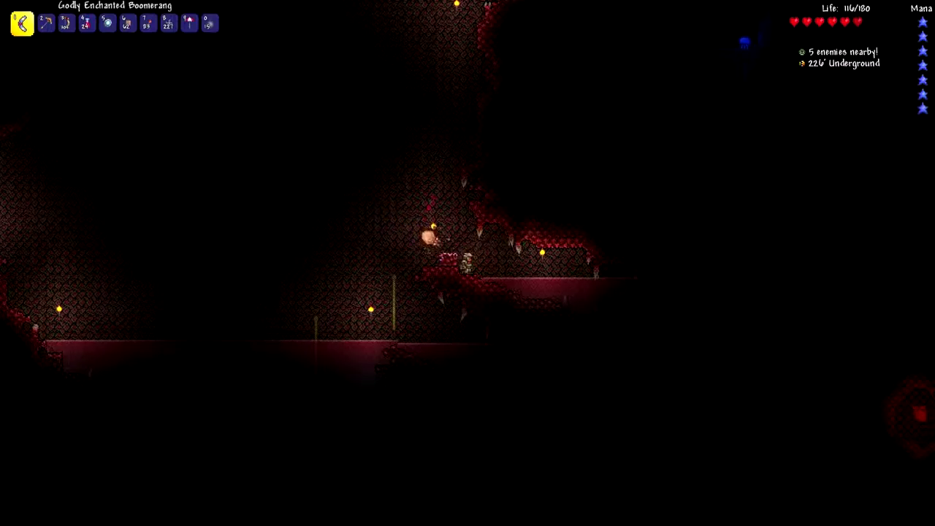
{"action": "left_click", "coordinate": [406, 244]}
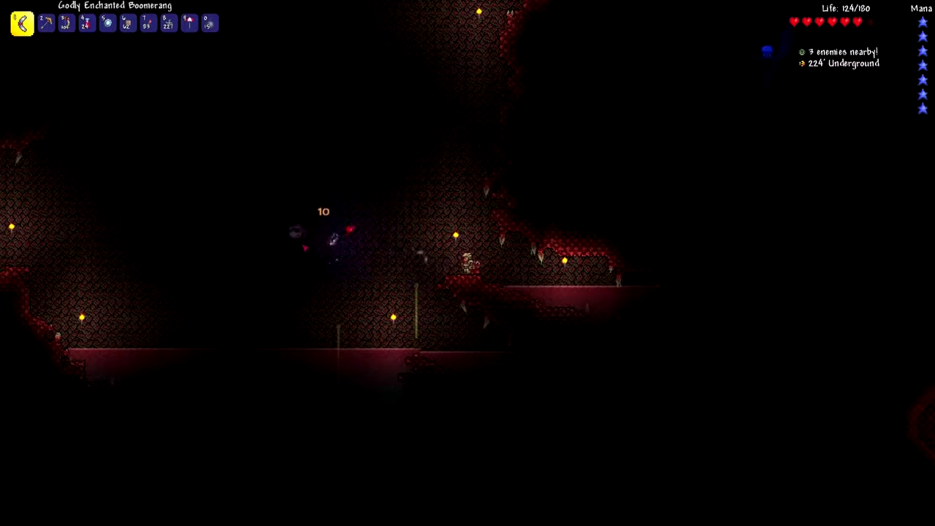
{"action": "key", "text": "d"}
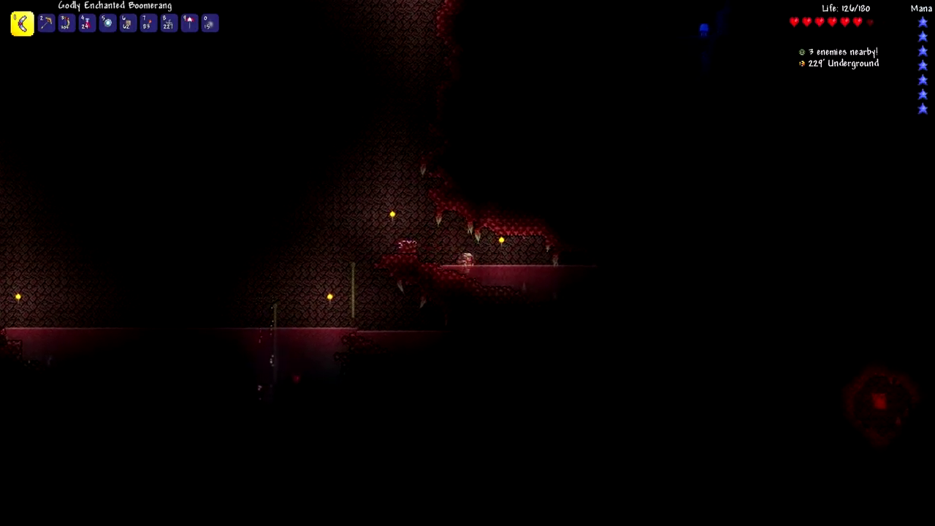
{"action": "key", "text": "5"}
{"action": "key", "text": "Escape"}
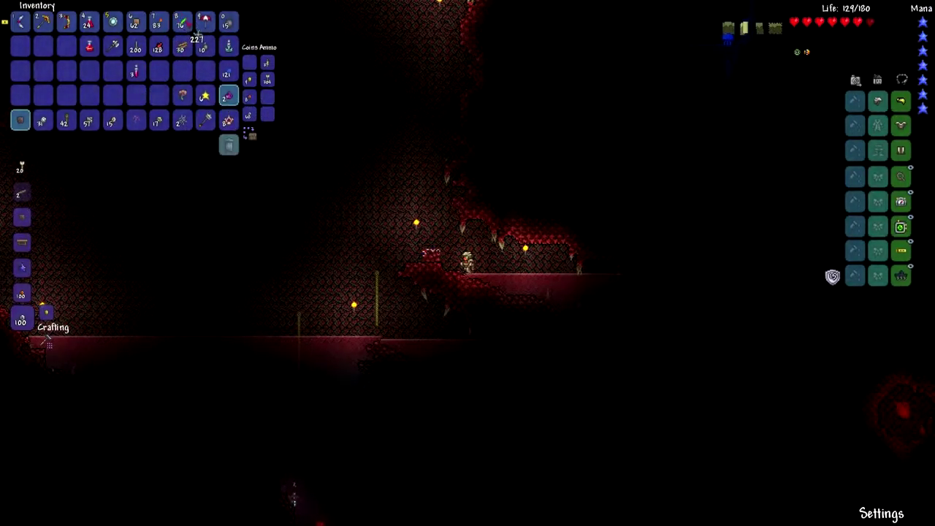
Step: Close the inventory, wade right into the water, and select the bombs
{"action": "key", "text": "Escape"}
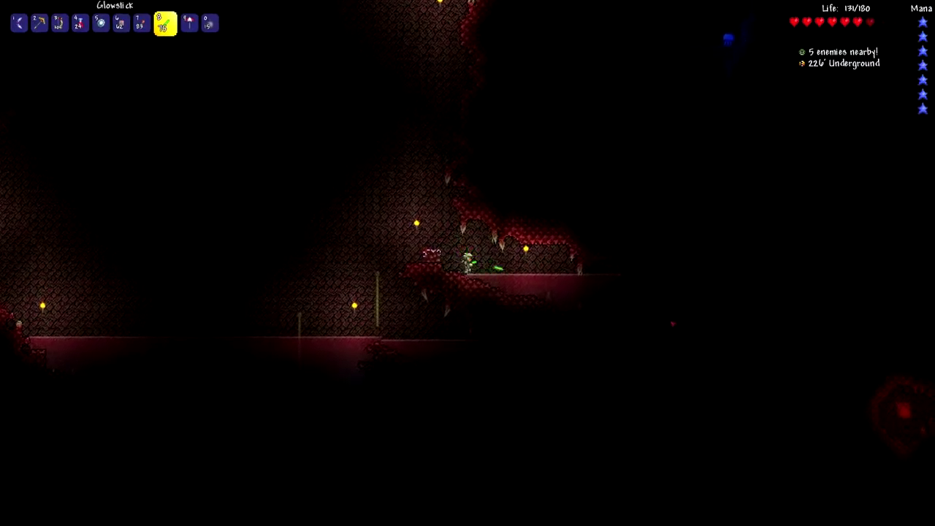
{"action": "key", "text": "d"}
{"action": "key", "text": "d"}
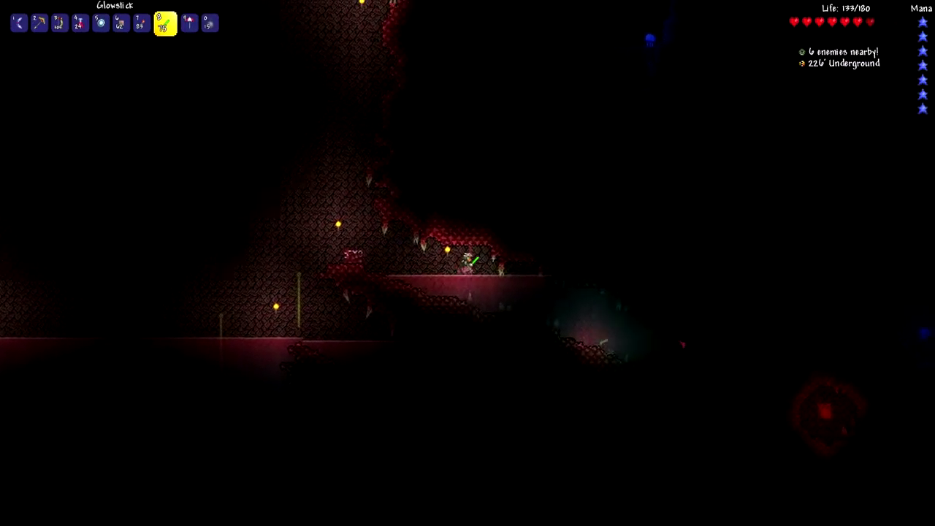
{"action": "key", "text": "d"}
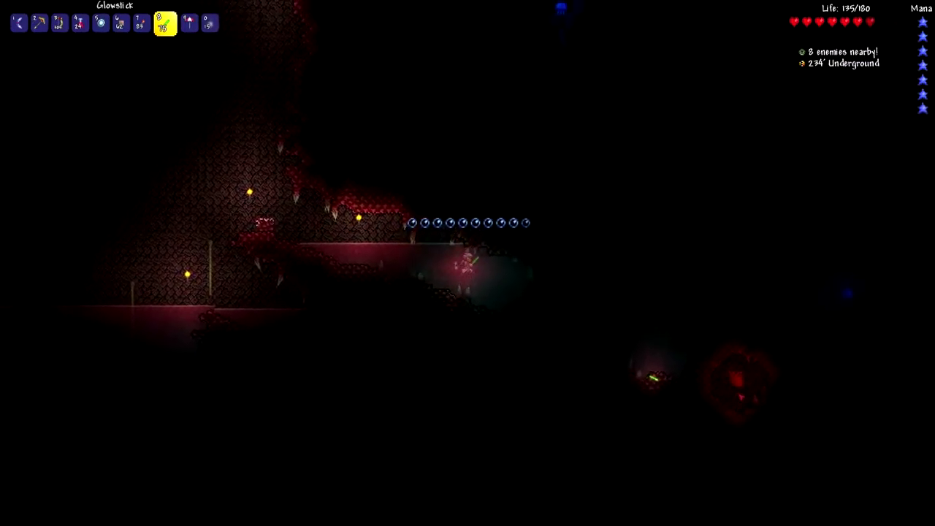
{"action": "scroll", "coordinate": [601, 333], "scroll_direction": "down", "scroll_amount": 3}
{"action": "scroll", "coordinate": [600, 333], "scroll_direction": "up", "scroll_amount": 1}
{"action": "key", "text": "d"}
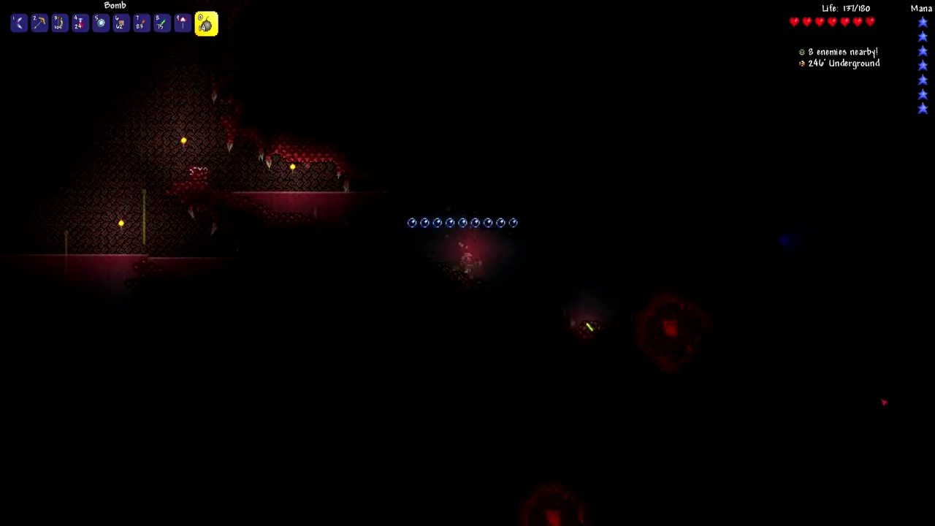
Step: Swim through the flooded pit's underwater passage and climb back out
{"action": "key", "text": "a"}
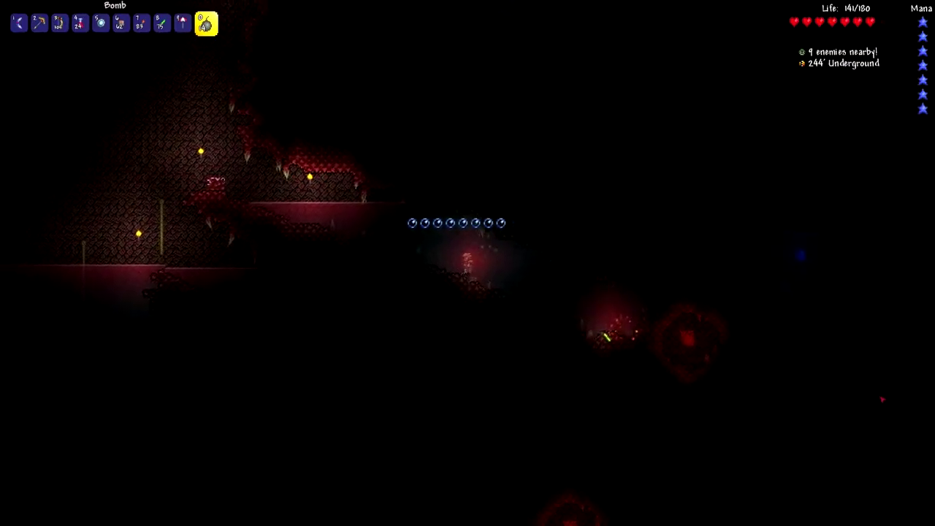
{"action": "key", "text": "a"}
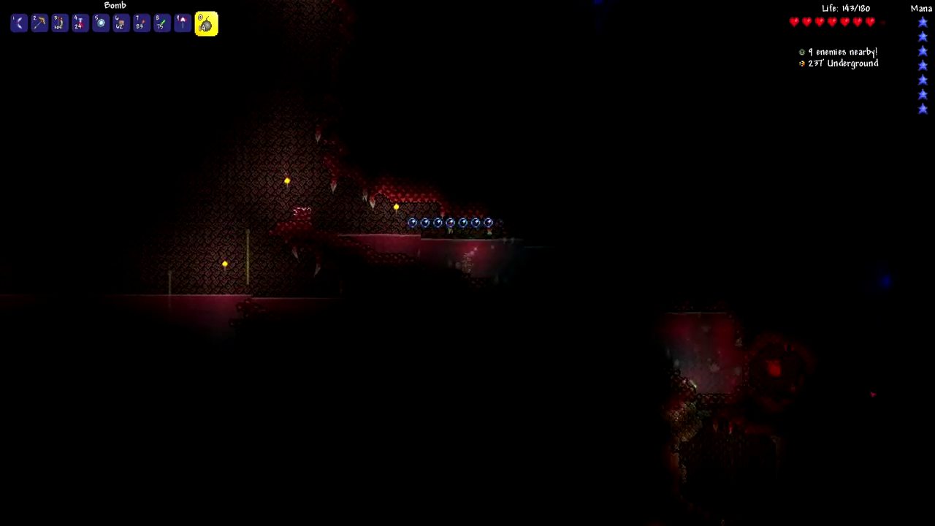
{"action": "key", "text": "d"}
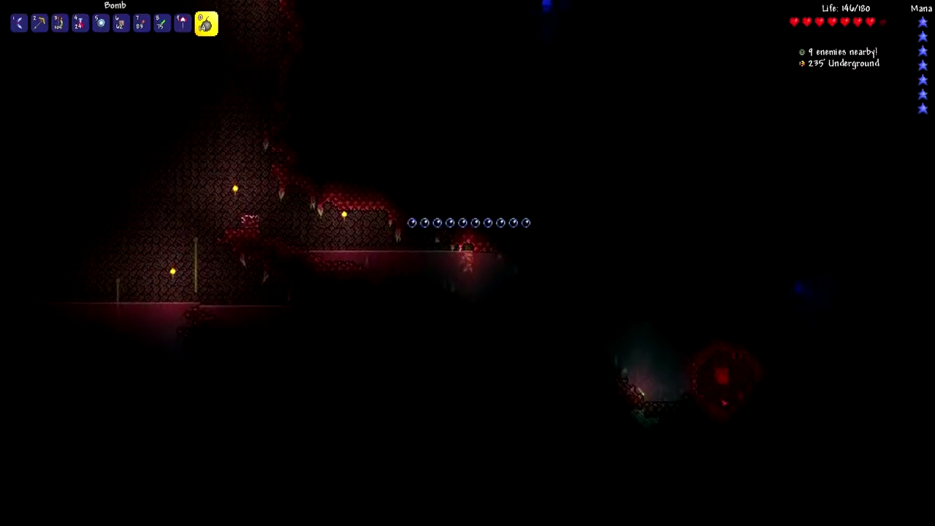
{"action": "key", "text": "d"}
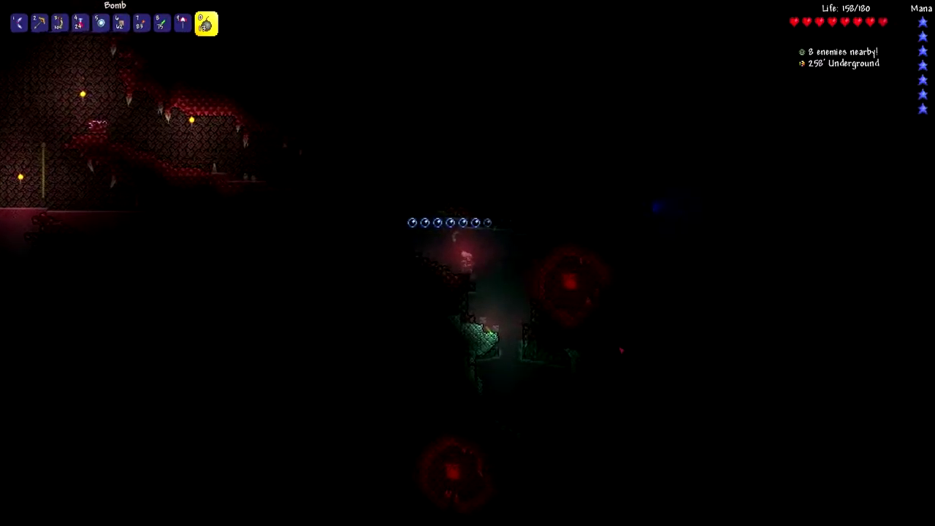
{"action": "key", "text": "d"}
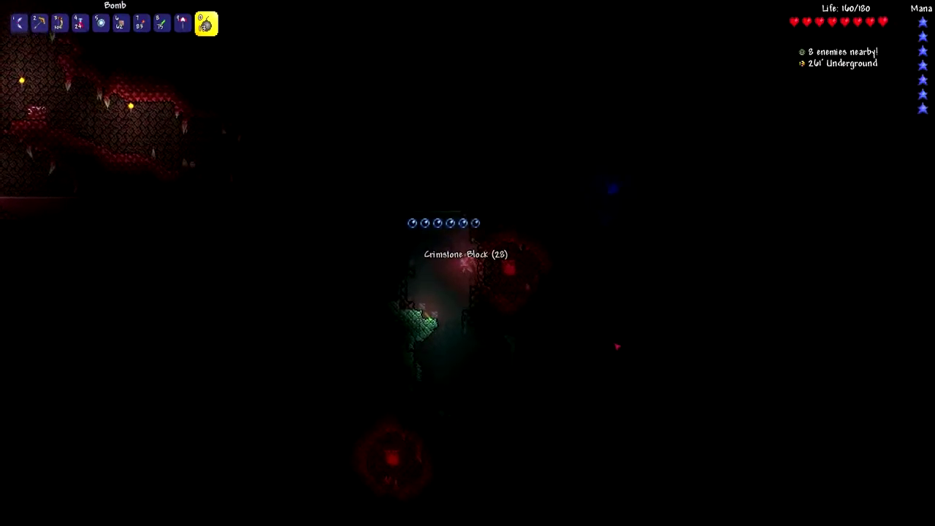
{"action": "key", "text": "space"}
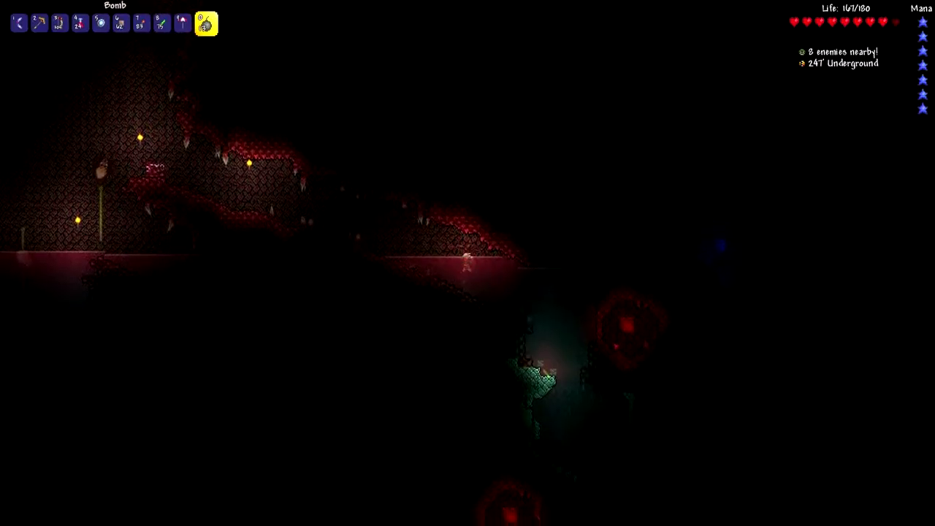
{"action": "scroll", "coordinate": [467, 263], "scroll_direction": "down", "scroll_amount": 2}
{"action": "scroll", "coordinate": [468, 264], "scroll_direction": "down", "scroll_amount": 2}
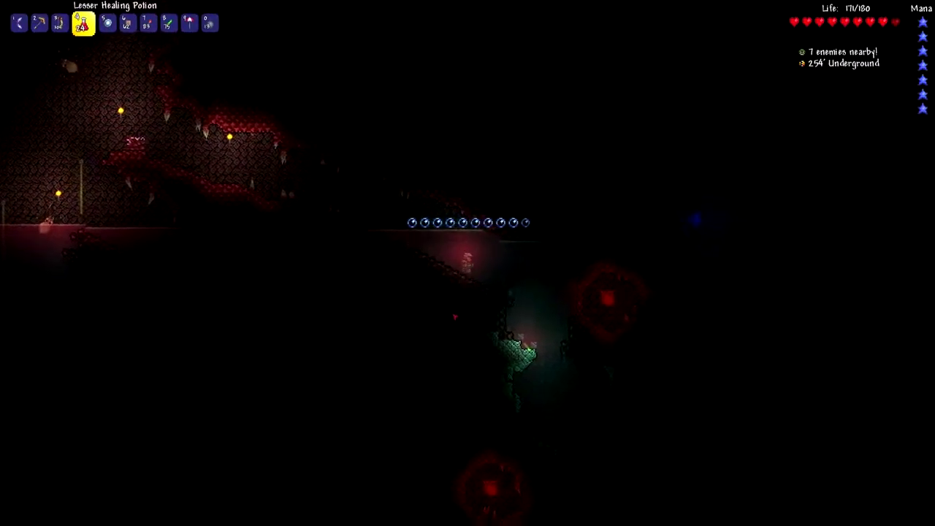
{"action": "scroll", "coordinate": [468, 263], "scroll_direction": "up", "scroll_amount": 1}
{"action": "scroll", "coordinate": [468, 263], "scroll_direction": "up", "scroll_amount": 1}
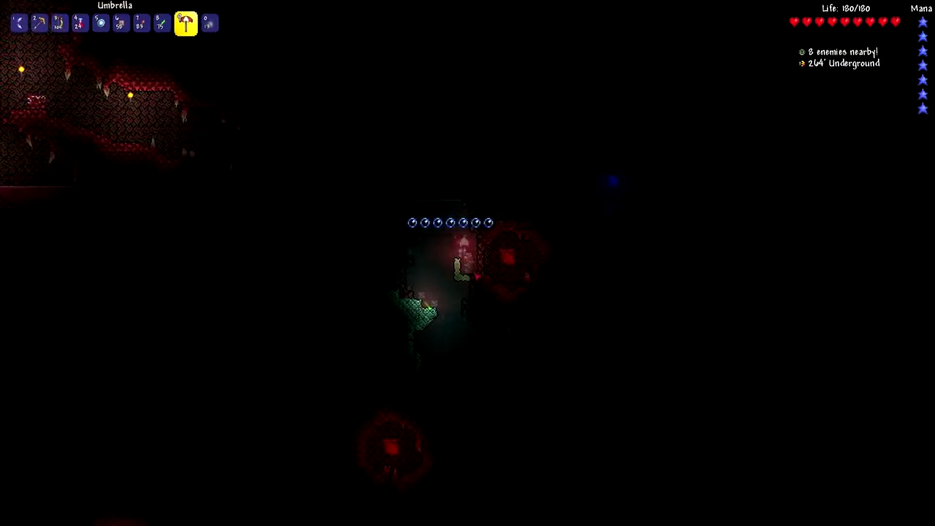
{"action": "scroll", "coordinate": [468, 263], "scroll_direction": "down", "scroll_amount": 2}
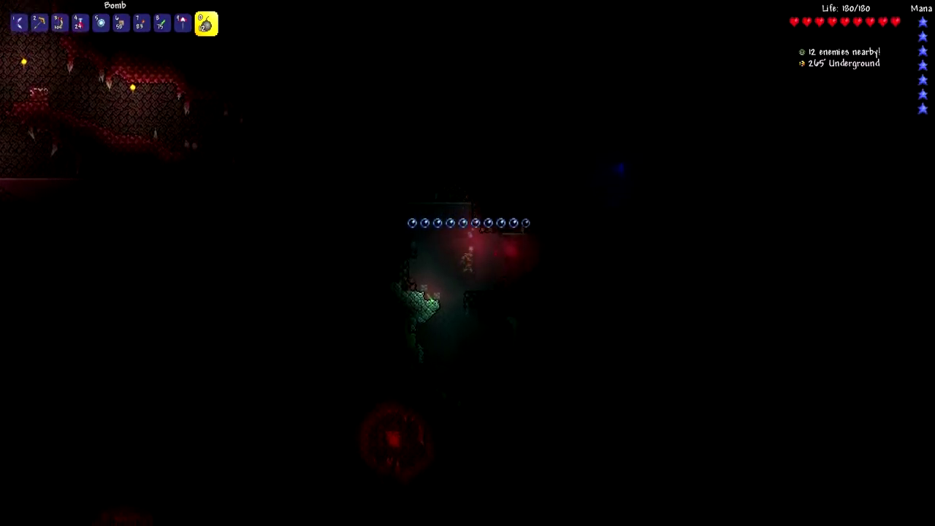
Step: Switch to the torch in slot 7 near the glowing Crimson Hearts
{"action": "key", "text": "7"}
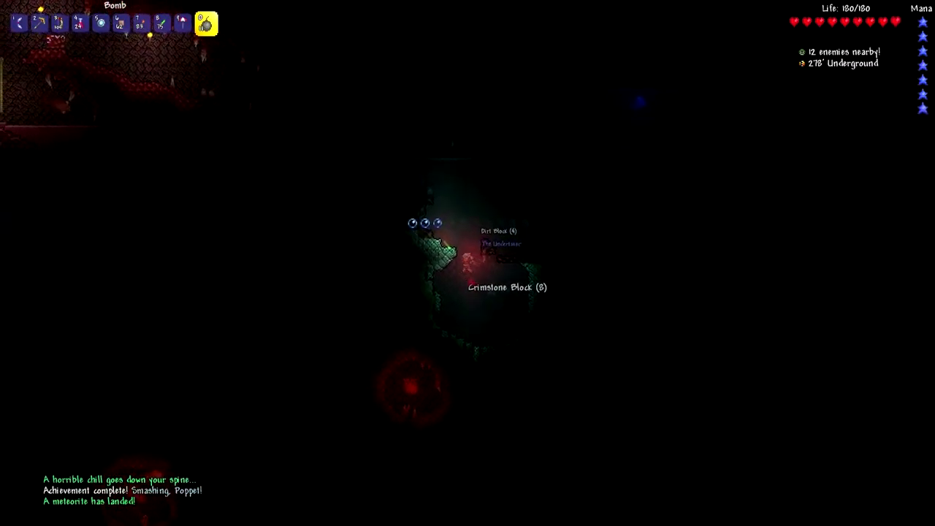
Step: Select the healing potion in slot 4 after breaking the Crimson Heart
{"action": "key", "text": "4"}
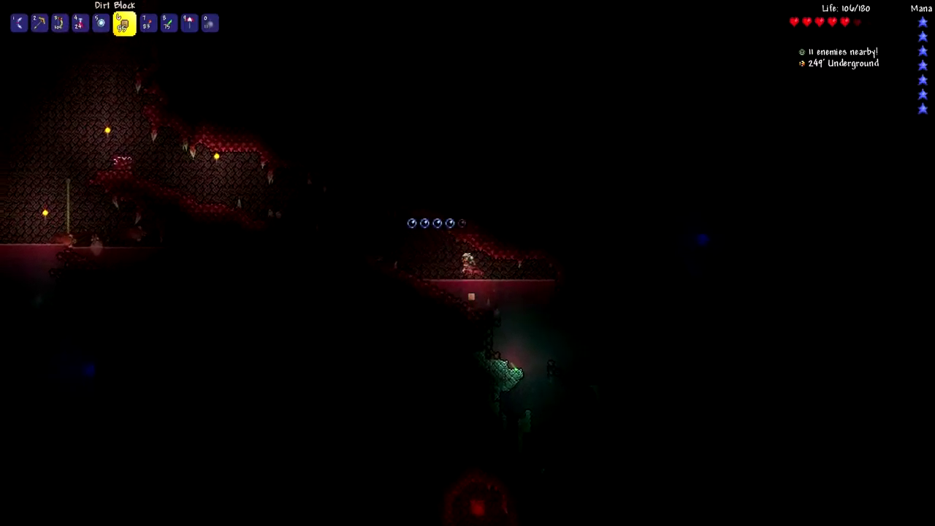
{"action": "key", "text": "Escape"}
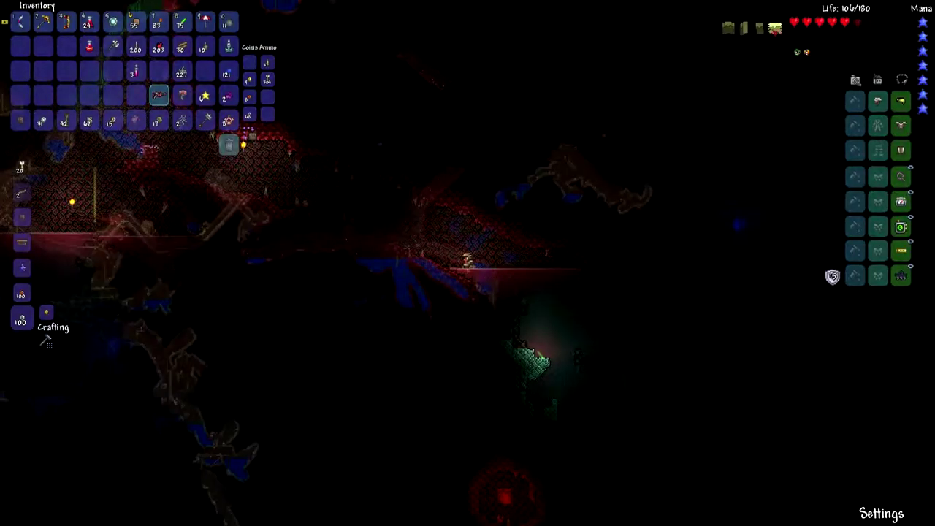
{"action": "key", "text": "m"}
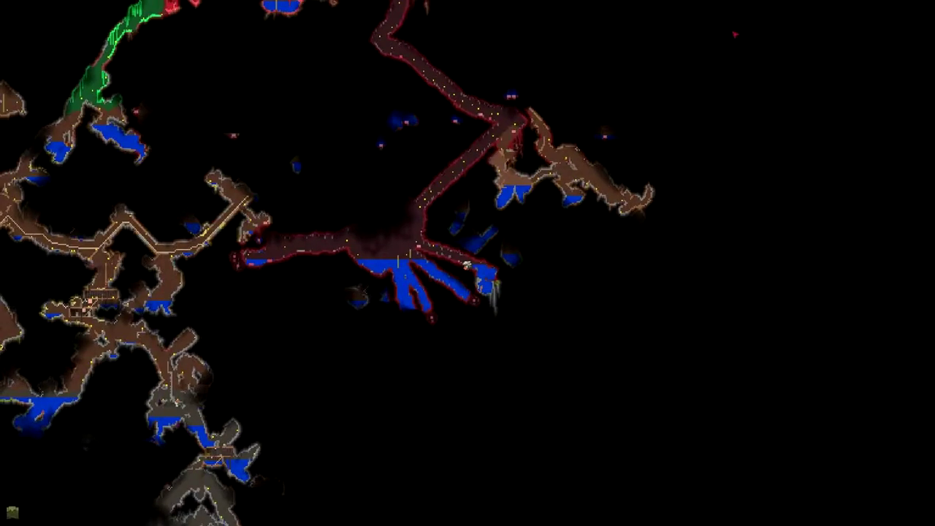
{"action": "scroll", "coordinate": [467, 263], "scroll_direction": "down", "scroll_amount": 3}
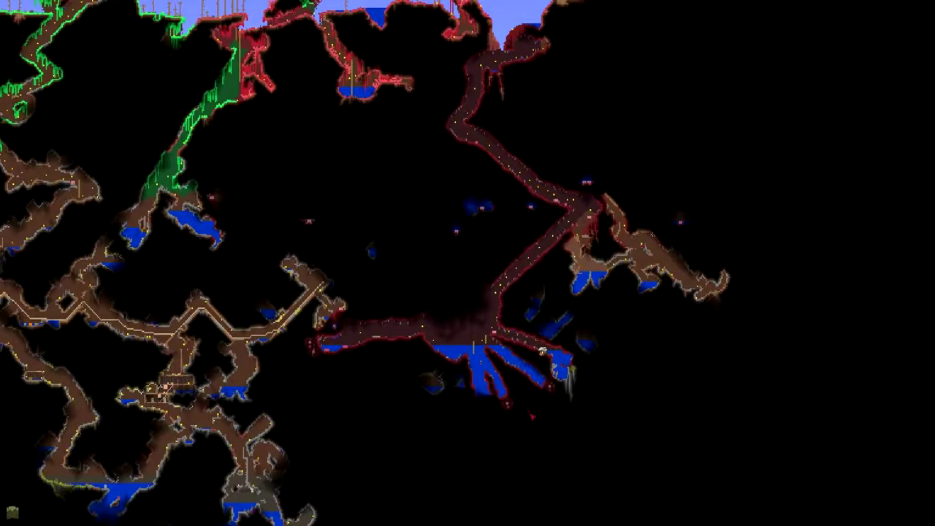
{"action": "key", "text": "m"}
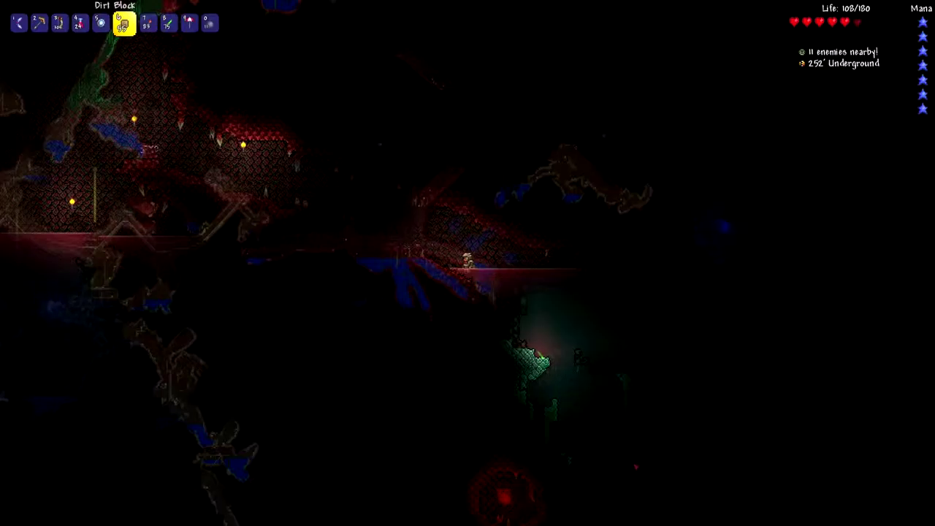
{"action": "key", "text": "Escape"}
{"action": "key", "text": "Escape"}
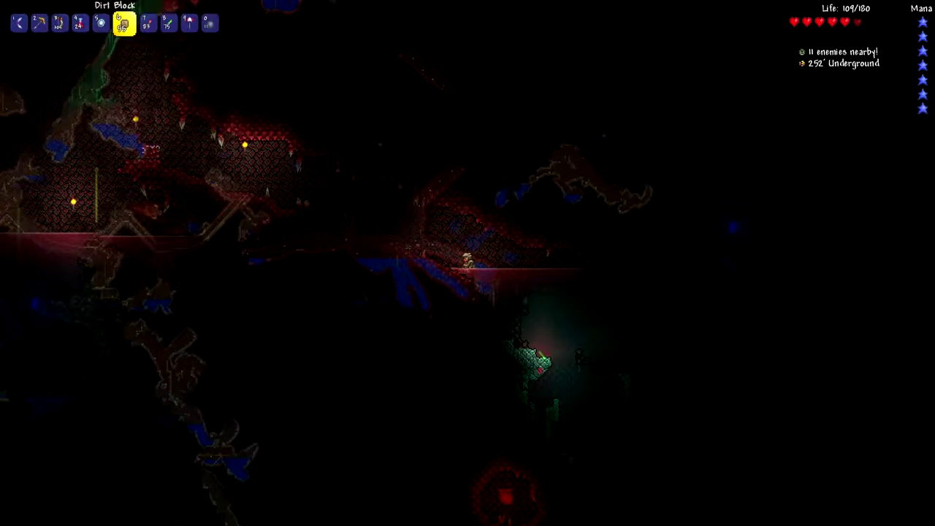
{"action": "key", "text": "Escape"}
{"action": "key", "text": "Escape"}
{"action": "key", "text": "Escape"}
{"action": "key", "text": "m"}
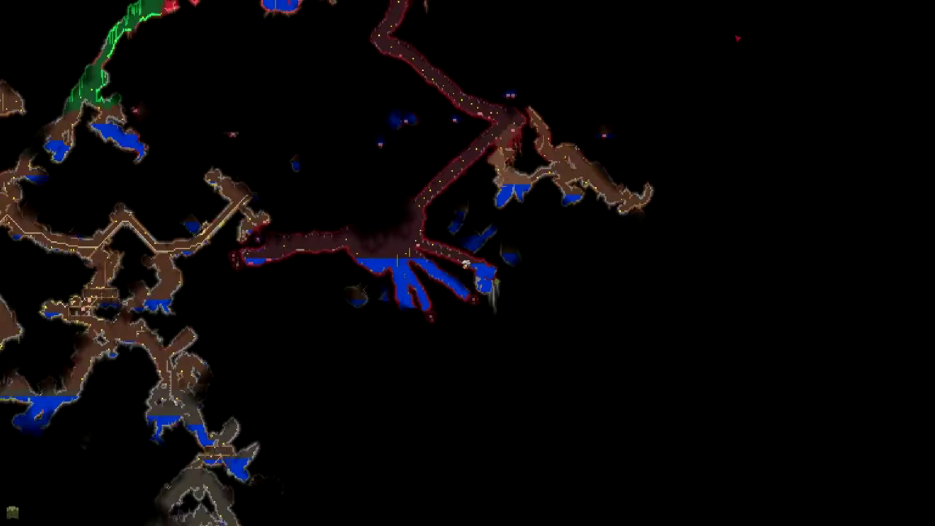
{"action": "key", "text": "m"}
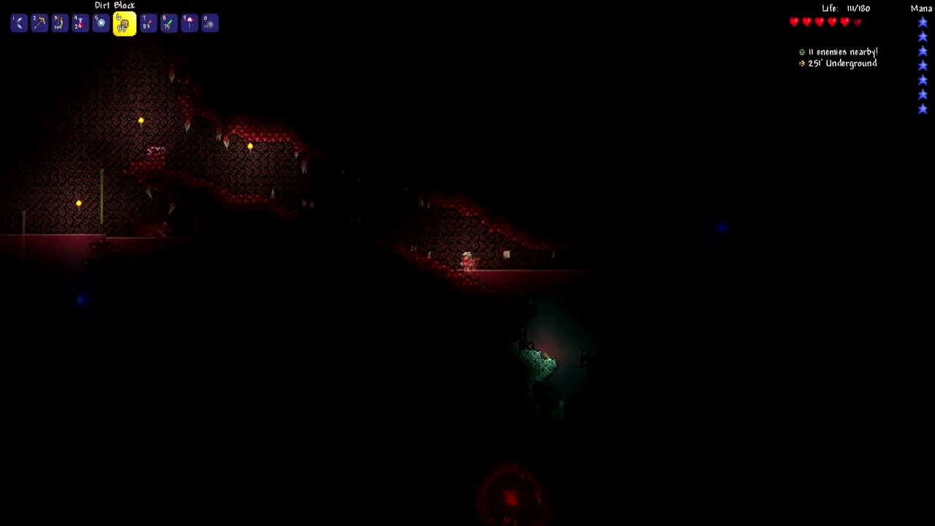
{"action": "key", "text": "a"}
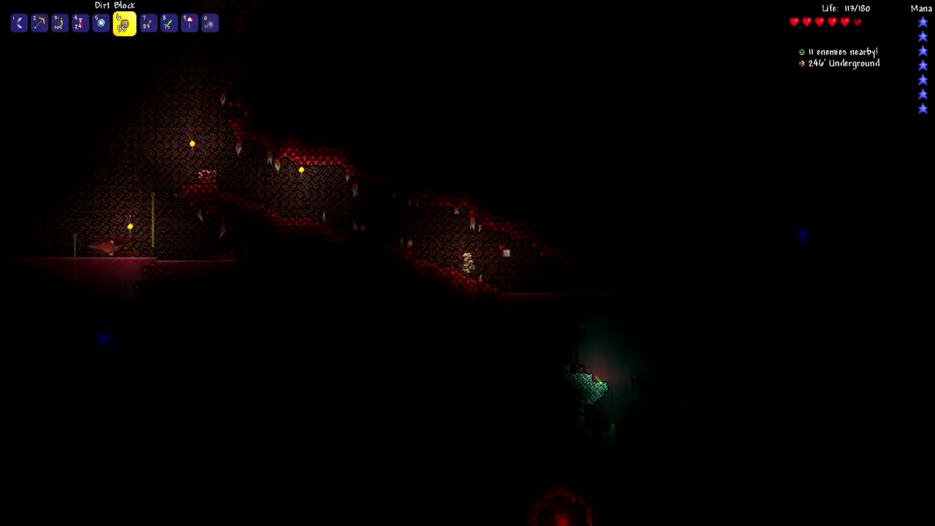
{"action": "key", "text": "d"}
Step: Select the bombs from slot 0 and swim upward in the water
{"action": "key", "text": "0"}
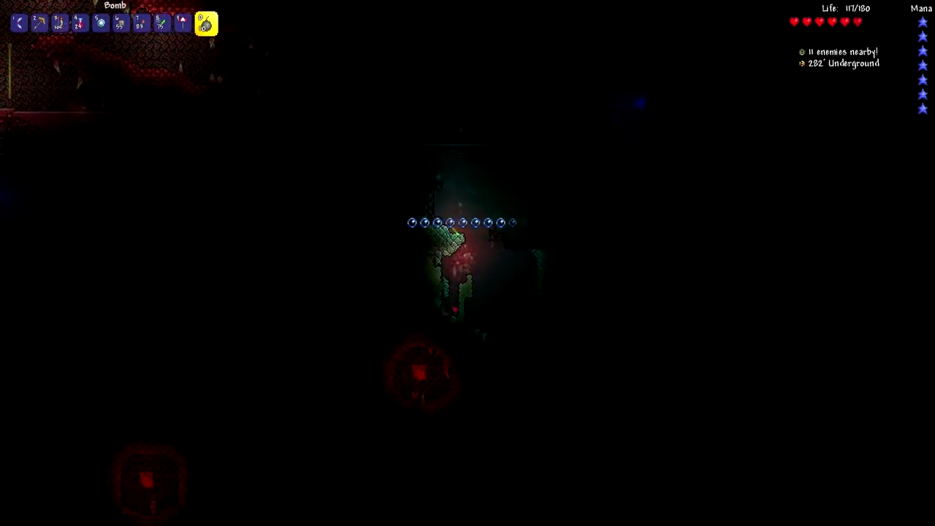
{"action": "key", "text": "space"}
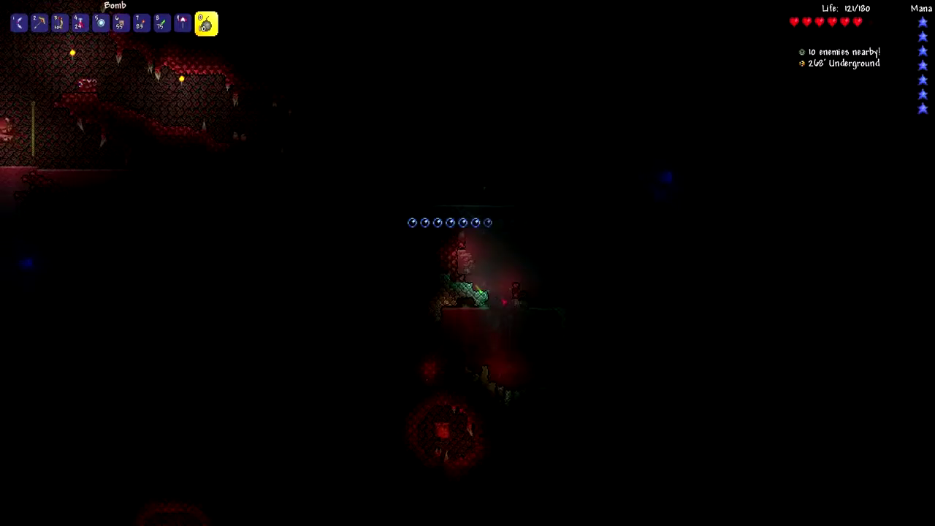
{"action": "key", "text": "space"}
{"action": "key", "text": "space"}
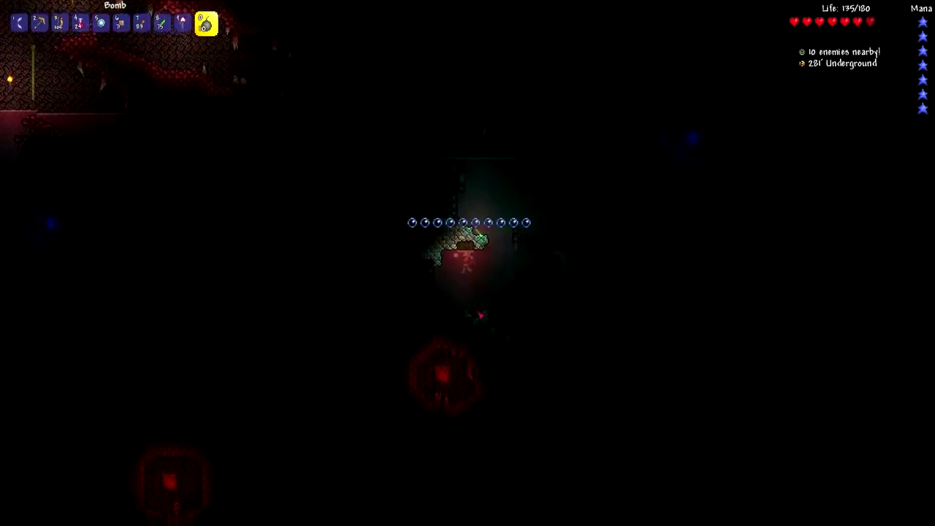
Step: Switch to the gold bow and swim around the flooded cave
{"action": "key", "text": "3"}
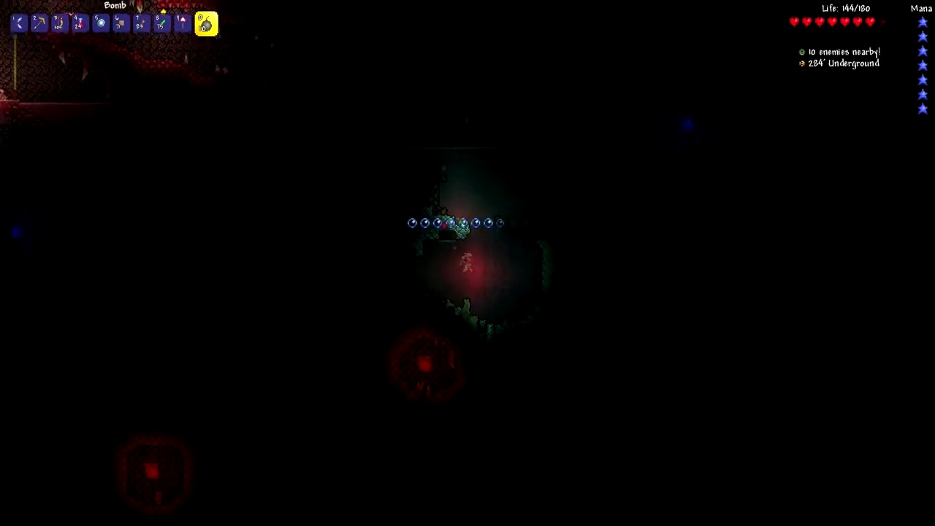
{"action": "key", "text": "space"}
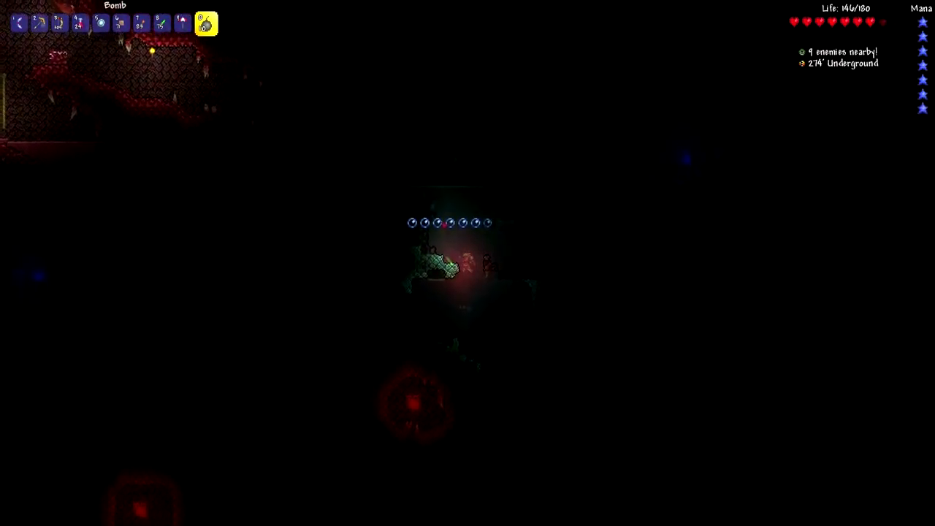
{"action": "key", "text": "space"}
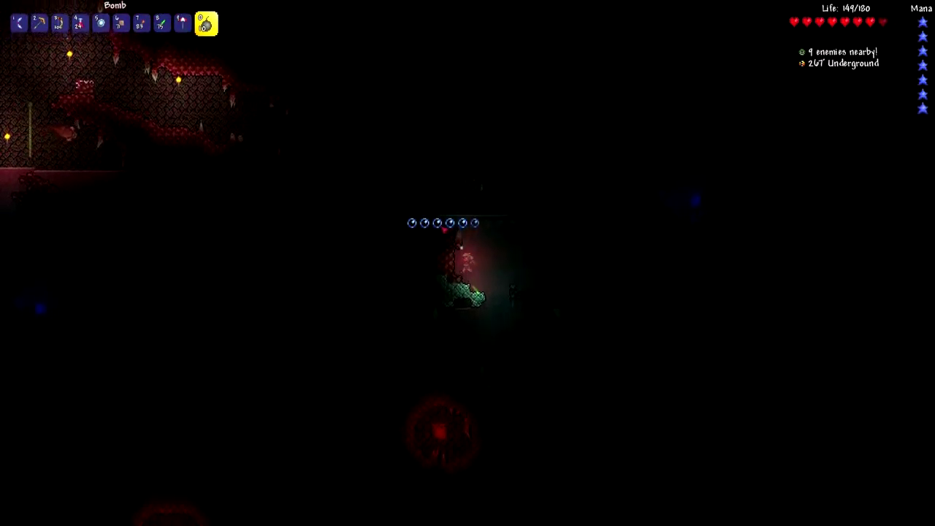
{"action": "key", "text": "space"}
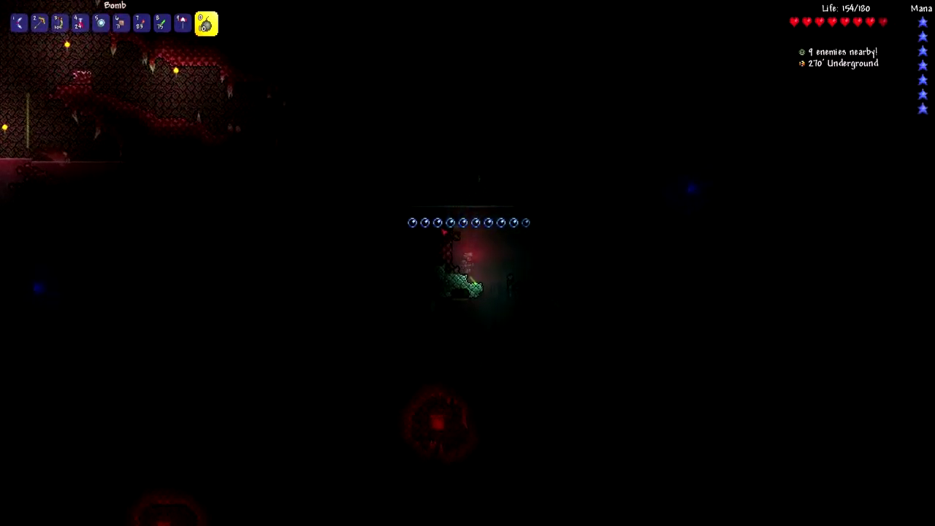
{"action": "key", "text": "a"}
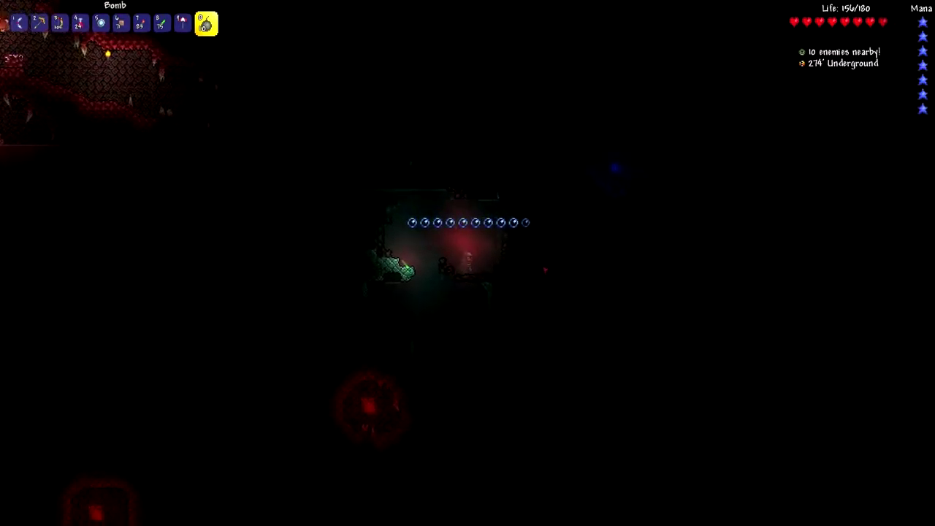
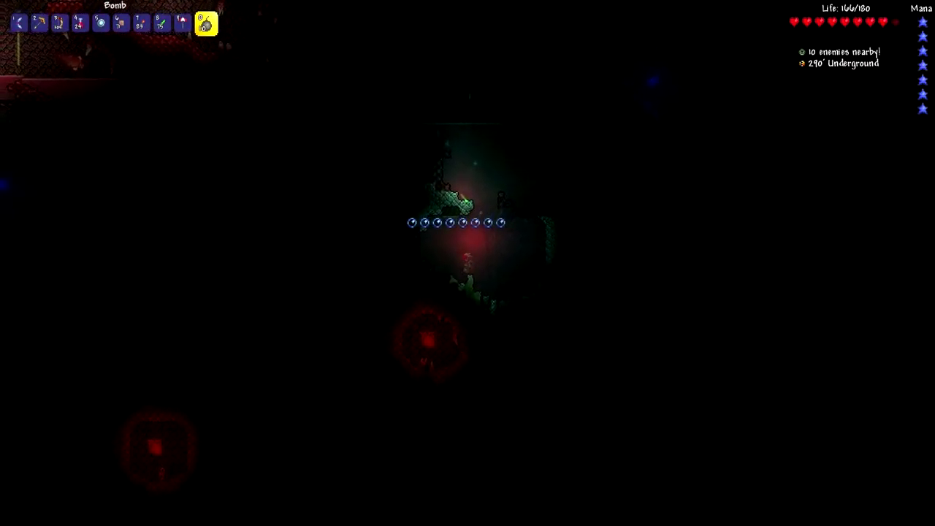
Step: Throw a bomb at the crimstone around the Crimson Heart, then retreat from the blast
{"action": "key", "text": "space"}
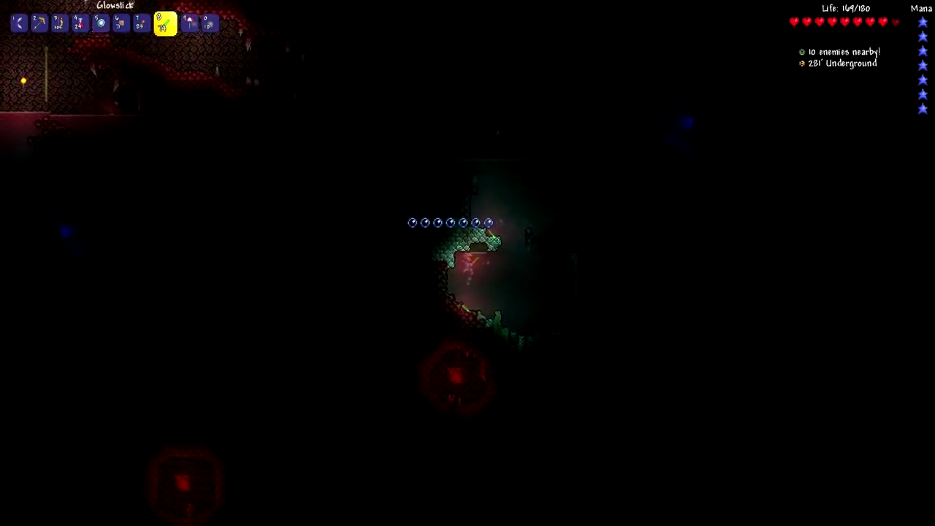
{"action": "key", "text": "9"}
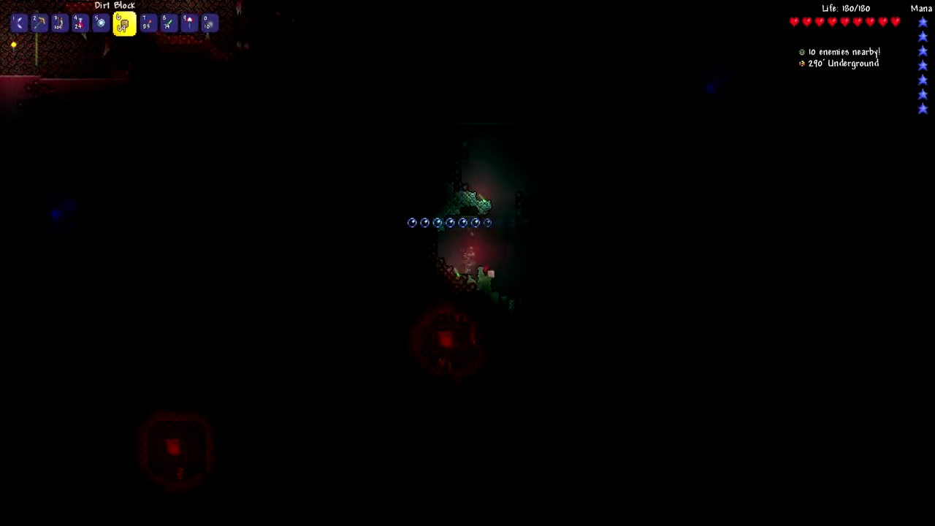
{"action": "key", "text": "space"}
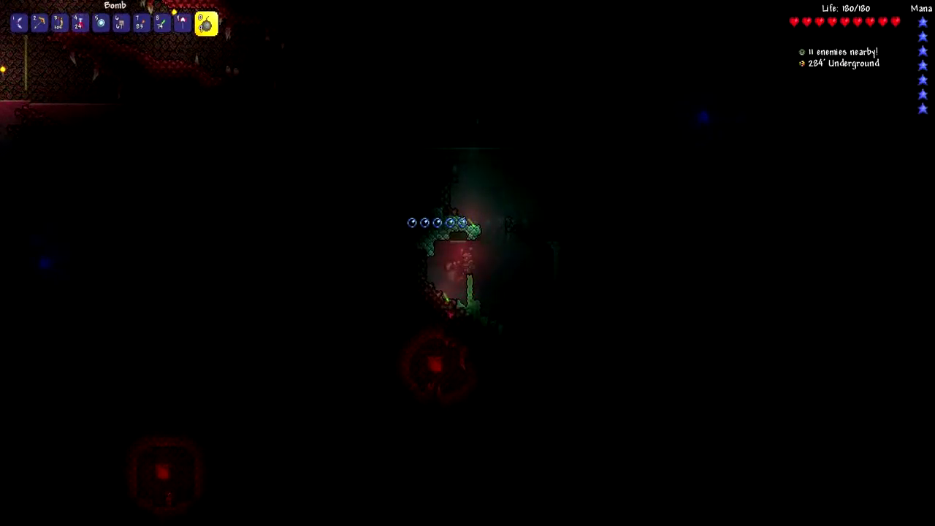
{"action": "left_click", "coordinate": [468, 263]}
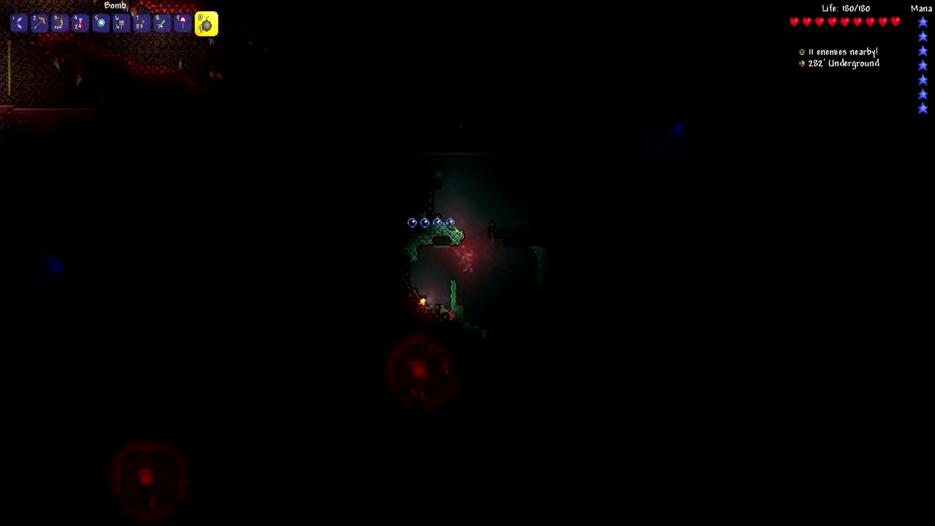
{"action": "key", "text": "space"}
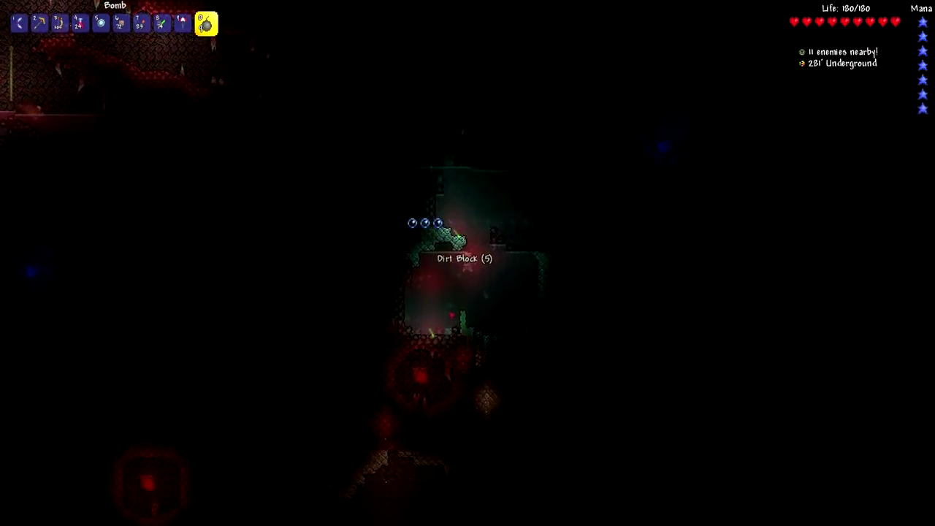
Step: Climb the shaft, ready more bombs, and attack the approaching Blood Crawler
{"action": "key", "text": "space"}
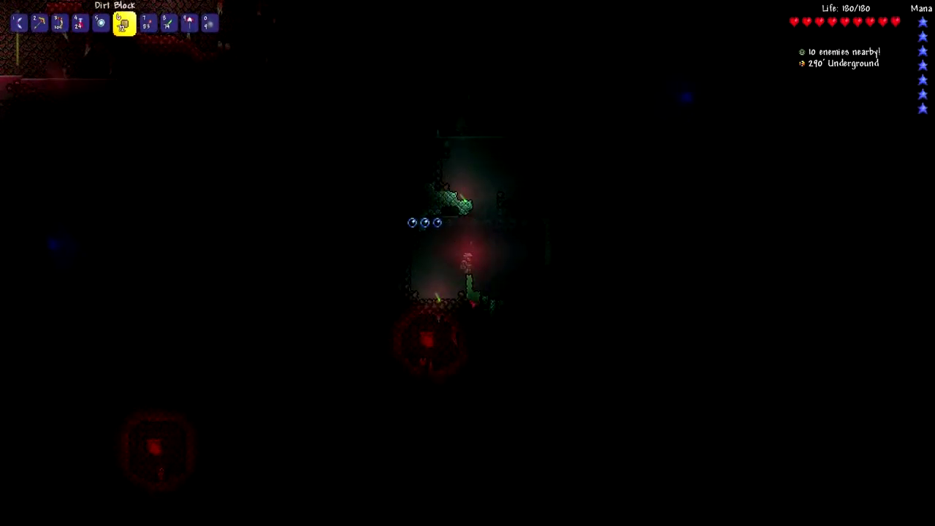
{"action": "key", "text": "space"}
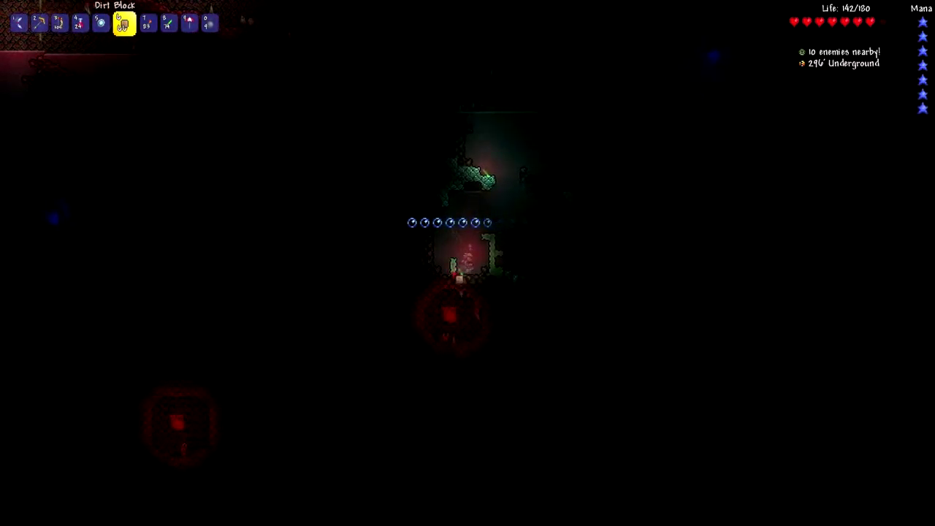
{"action": "key", "text": "0"}
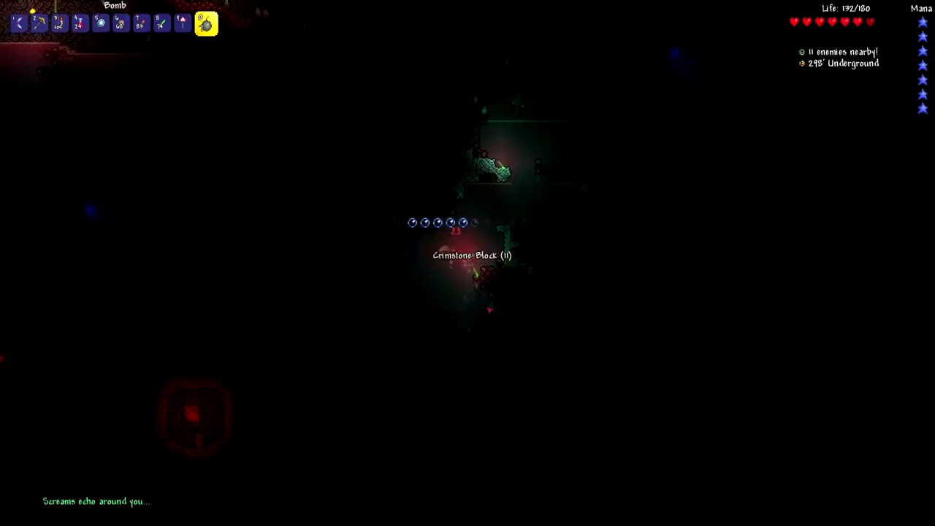
{"action": "key", "text": "1"}
{"action": "left_click", "coordinate": [446, 232]}
Step: Hit the Blood Crawler with the boomerang, then switch to torches for the tunnel
{"action": "left_click", "coordinate": [445, 233]}
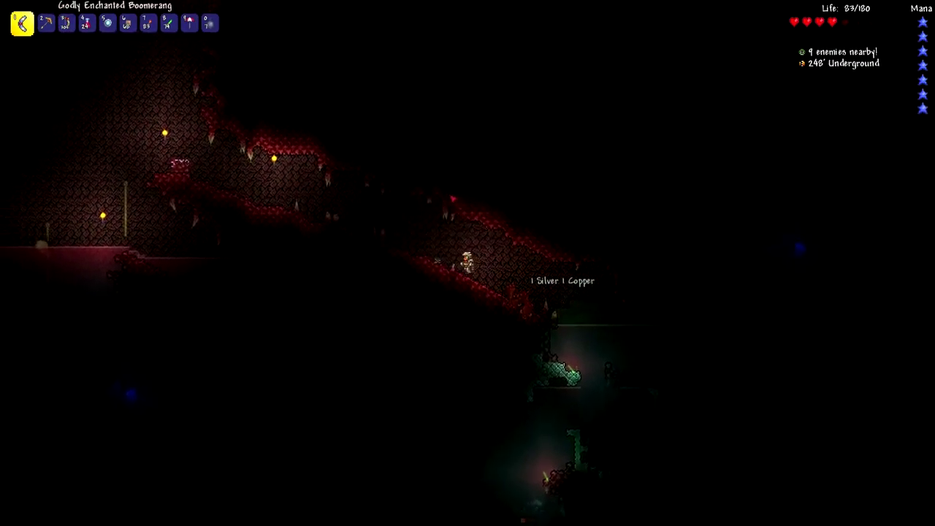
{"action": "key", "text": "7"}
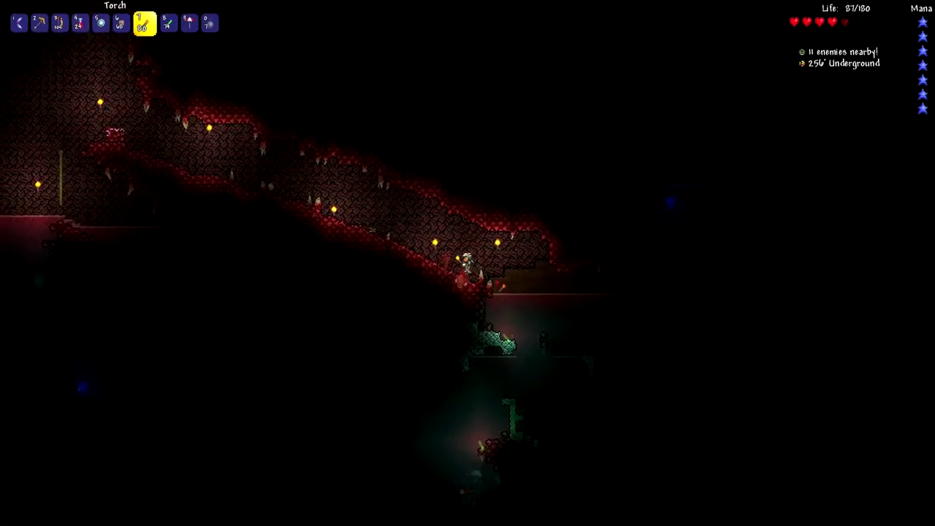
Step: Open the inventory, then view the full world map and close it
{"action": "key", "text": "Escape"}
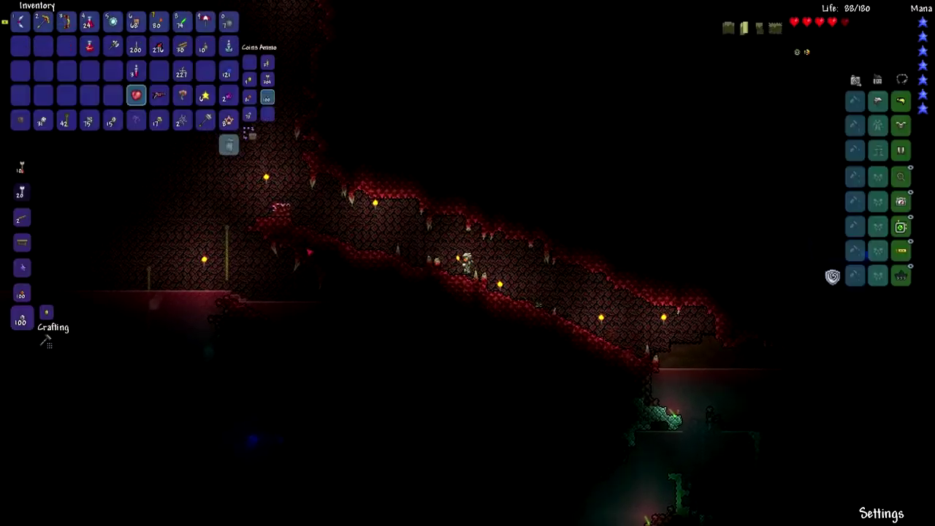
{"action": "key", "text": "m"}
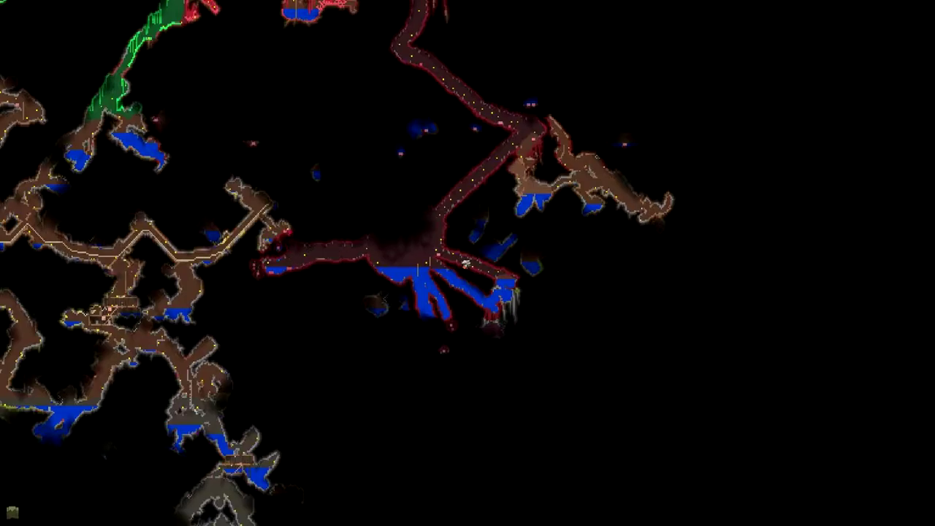
{"action": "key", "text": "m"}
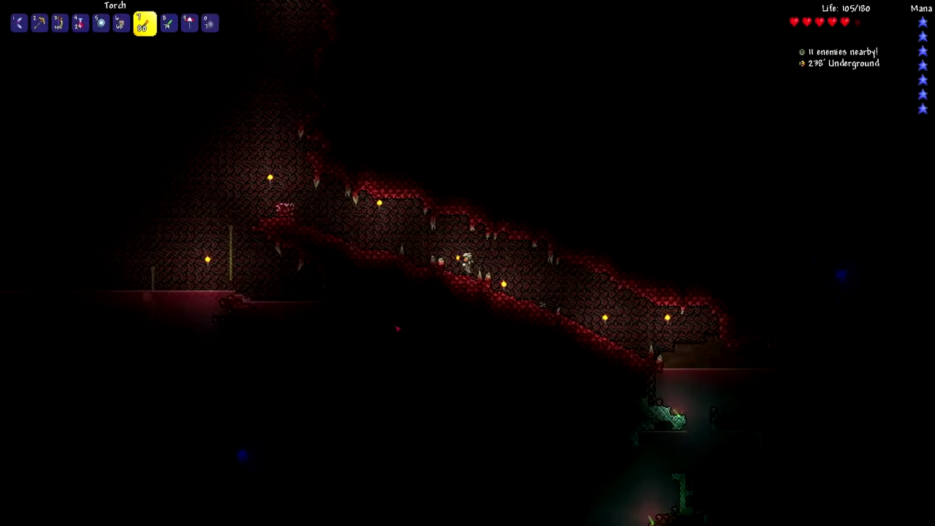
Step: Drive off the Blood Crawler with the boomerang and swim left across the water pool
{"action": "key", "text": "1"}
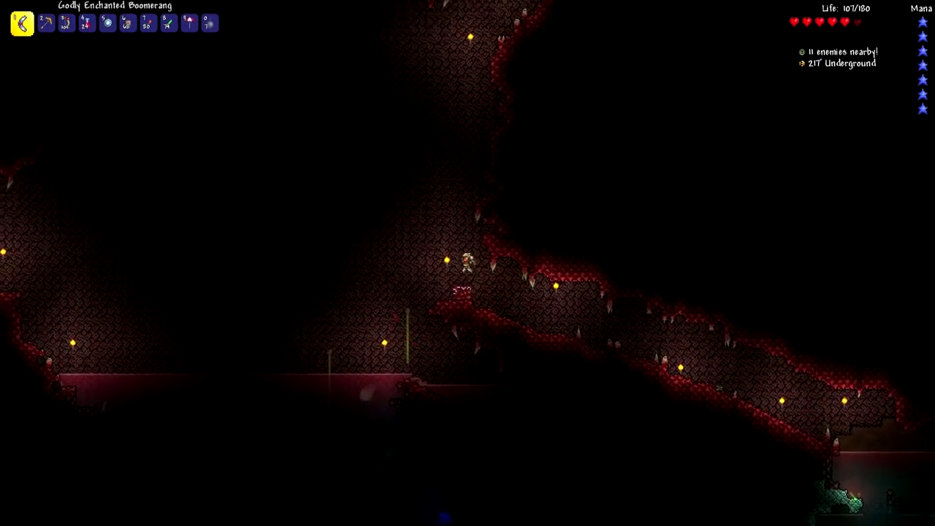
{"action": "left_click", "coordinate": [405, 340]}
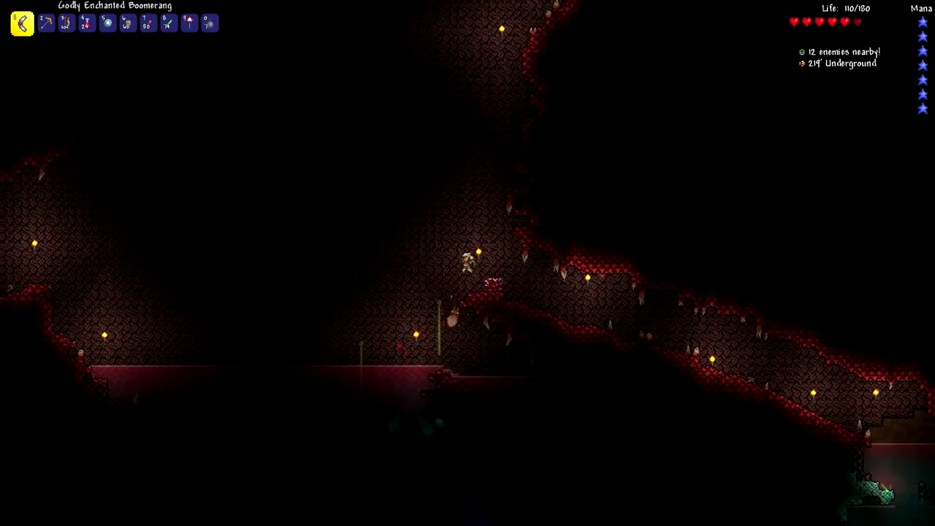
{"action": "key", "text": "s"}
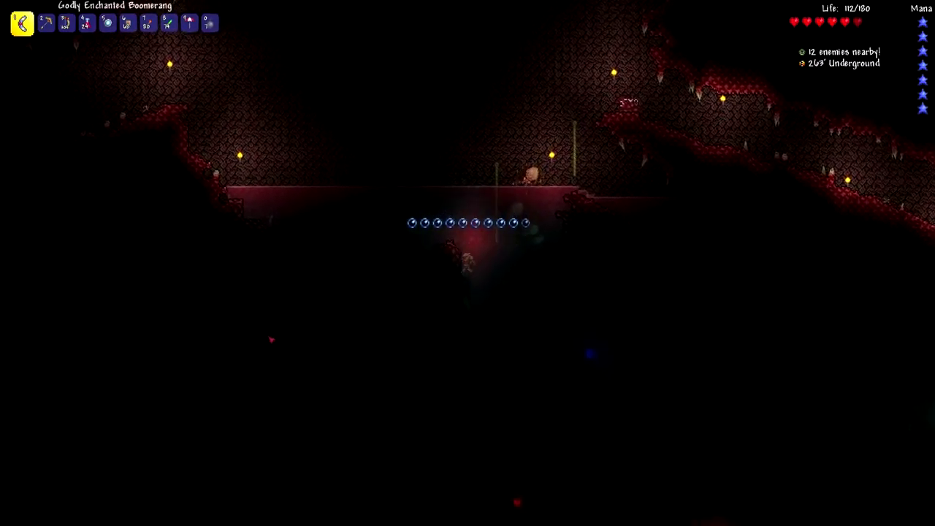
{"action": "key", "text": "a"}
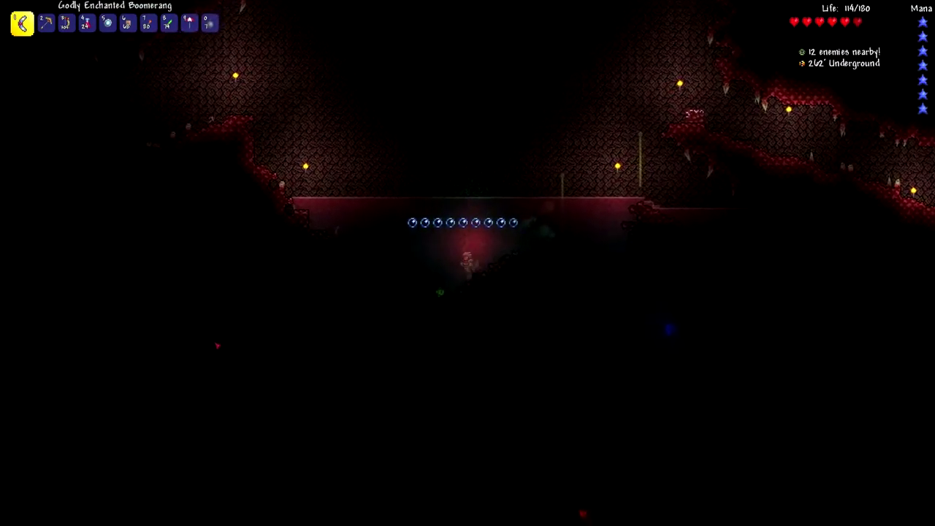
{"action": "key", "text": "a"}
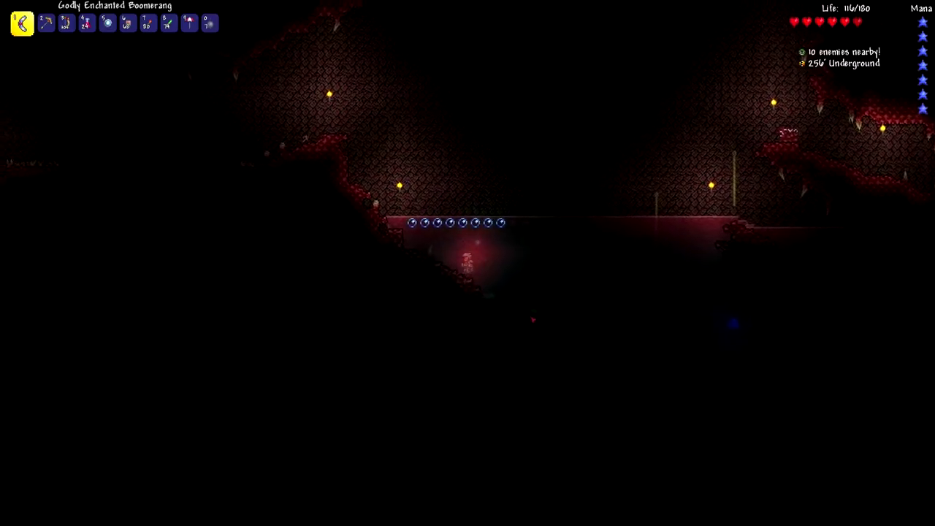
{"action": "key", "text": "space"}
Step: Climb left up the slopes through the crimson cave and switch to torches
{"action": "key", "text": "a"}
{"action": "key", "text": "space"}
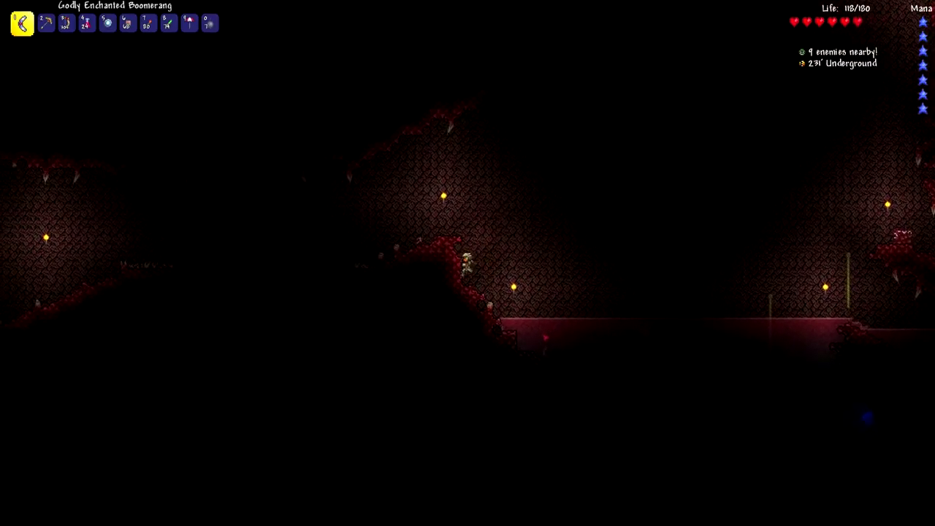
{"action": "key", "text": "a"}
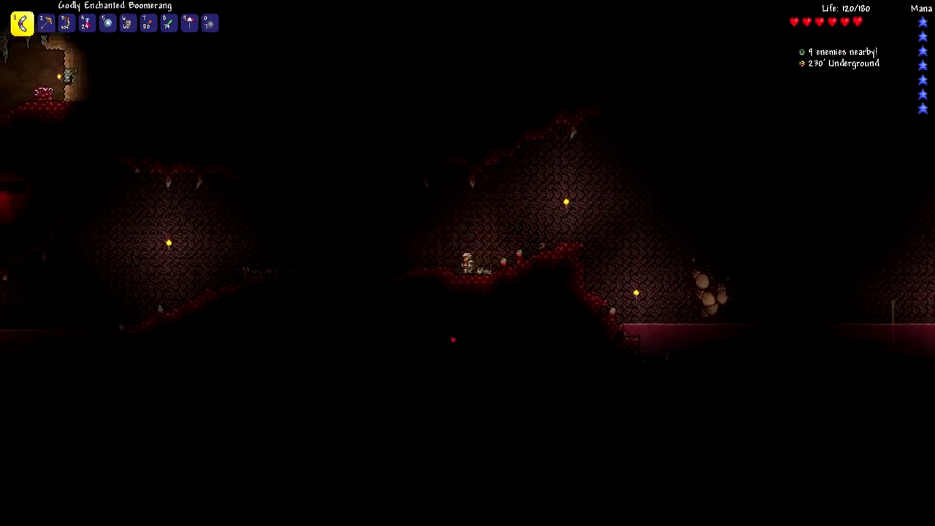
{"action": "key", "text": "a"}
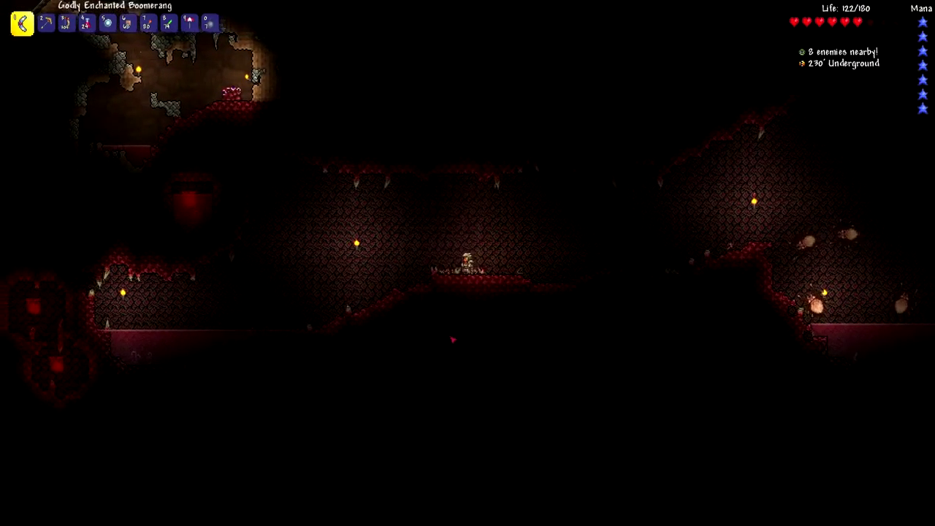
{"action": "key", "text": "a"}
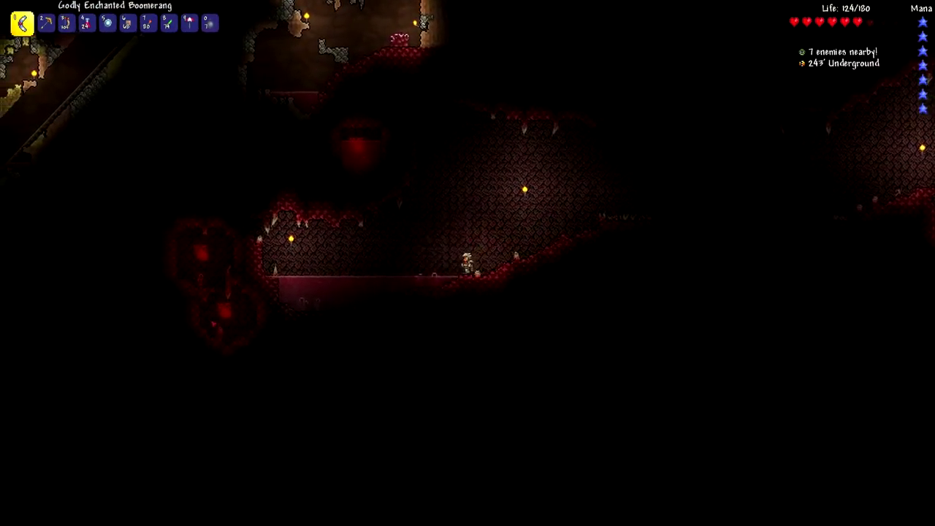
{"action": "key", "text": "a"}
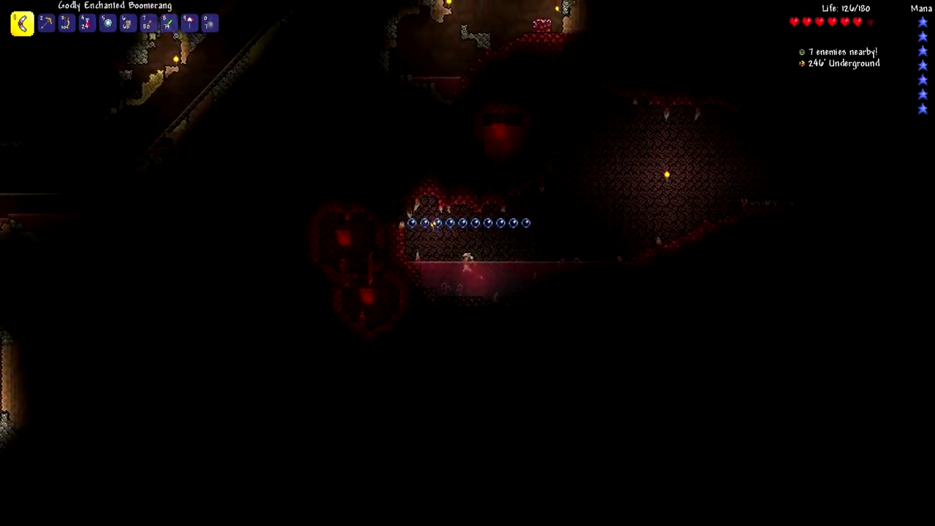
{"action": "key", "text": "6"}
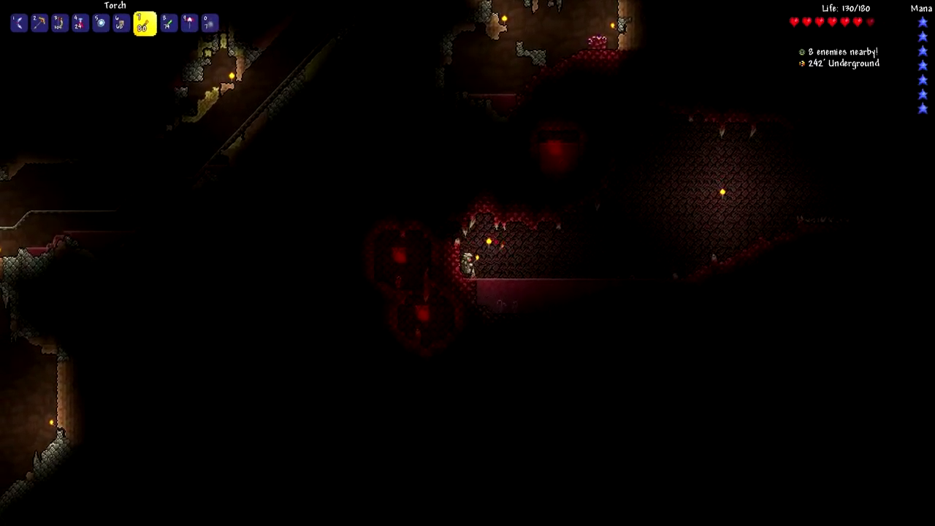
{"action": "key", "text": "0"}
Step: Kill the Blood Crawler with the boomerang and walk over its dropped loot
{"action": "key", "text": "6"}
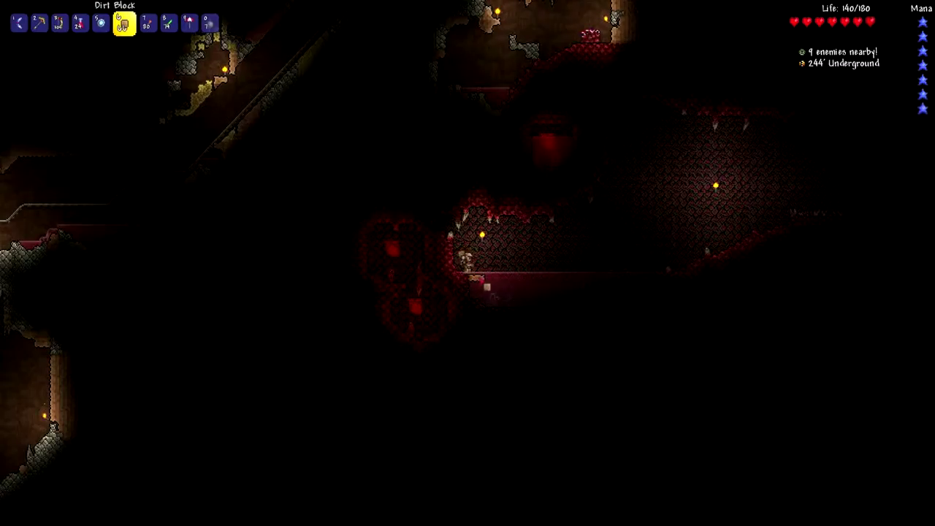
{"action": "key", "text": "space"}
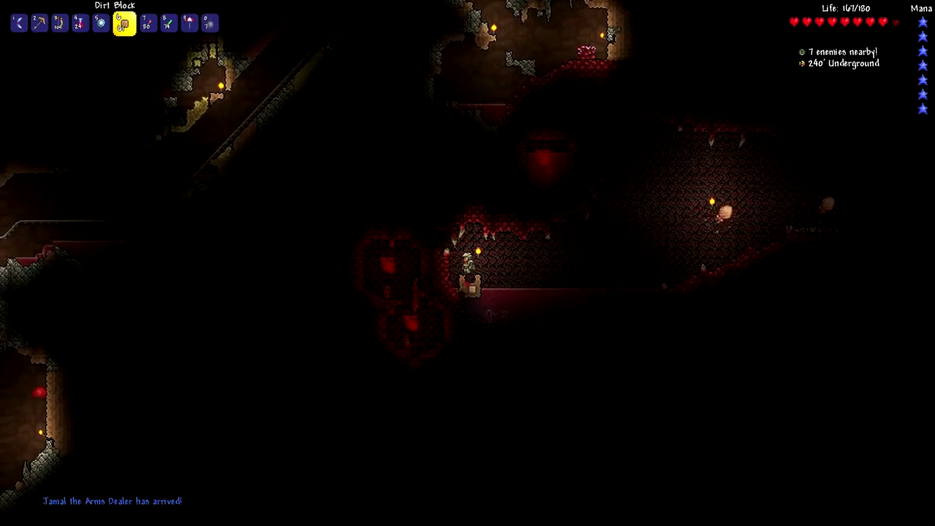
{"action": "scroll", "coordinate": [467, 263], "scroll_direction": "down", "scroll_amount": 2}
{"action": "scroll", "coordinate": [468, 264], "scroll_direction": "down", "scroll_amount": 1}
{"action": "scroll", "coordinate": [468, 263], "scroll_direction": "down", "scroll_amount": 1}
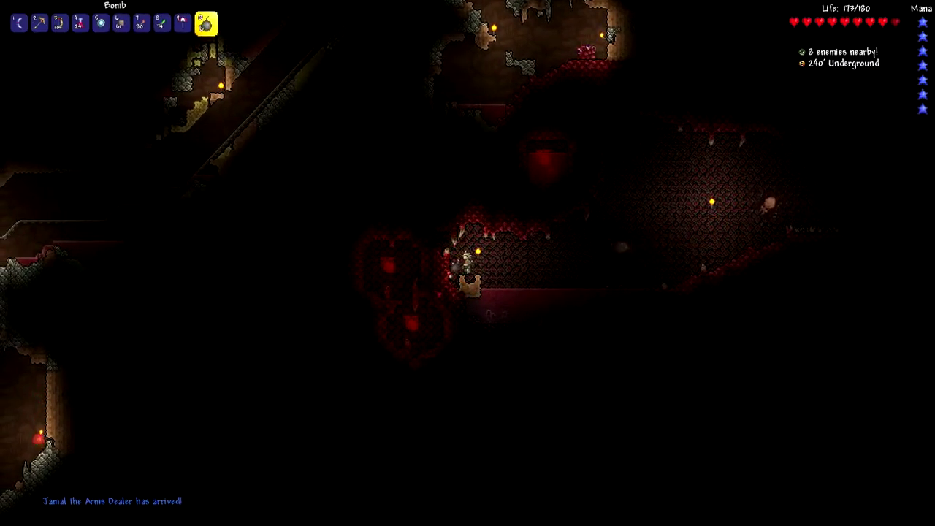
{"action": "scroll", "coordinate": [468, 264], "scroll_direction": "down", "scroll_amount": 1}
{"action": "left_click", "coordinate": [467, 263]}
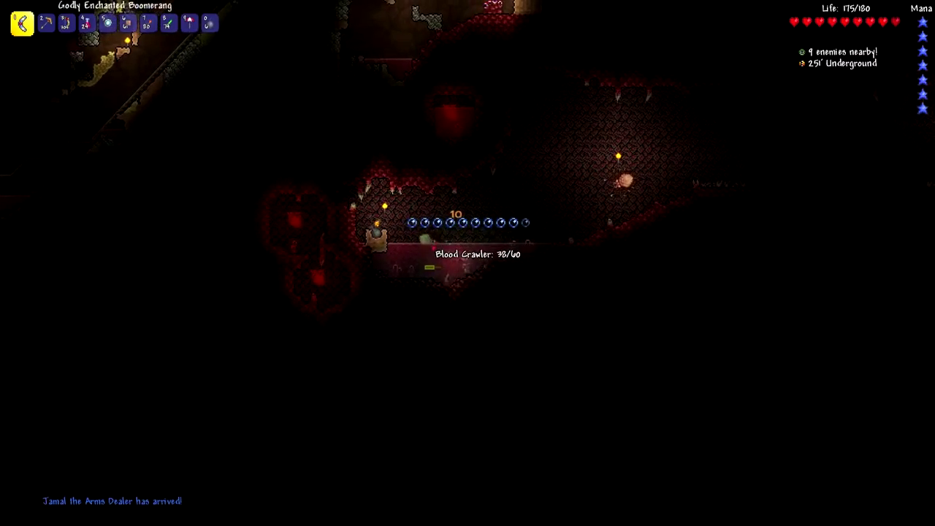
{"action": "left_click", "coordinate": [468, 263]}
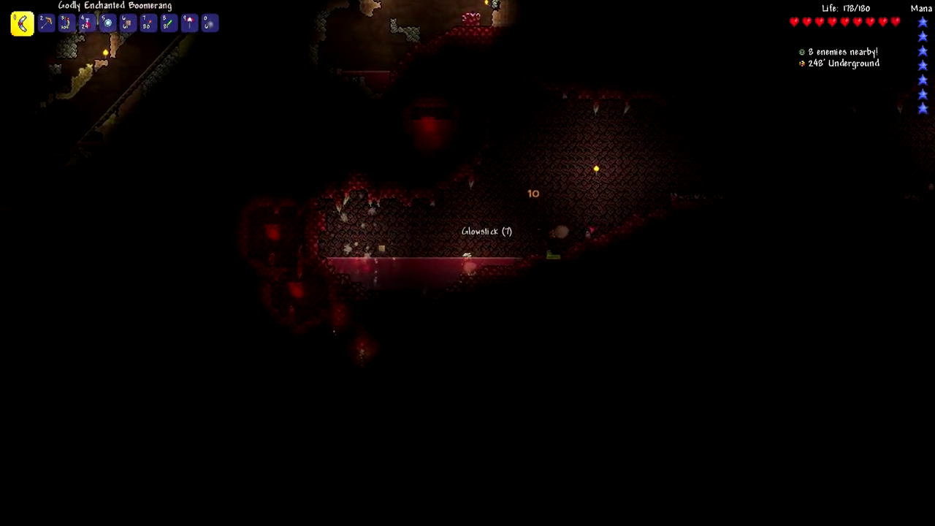
{"action": "key", "text": "a"}
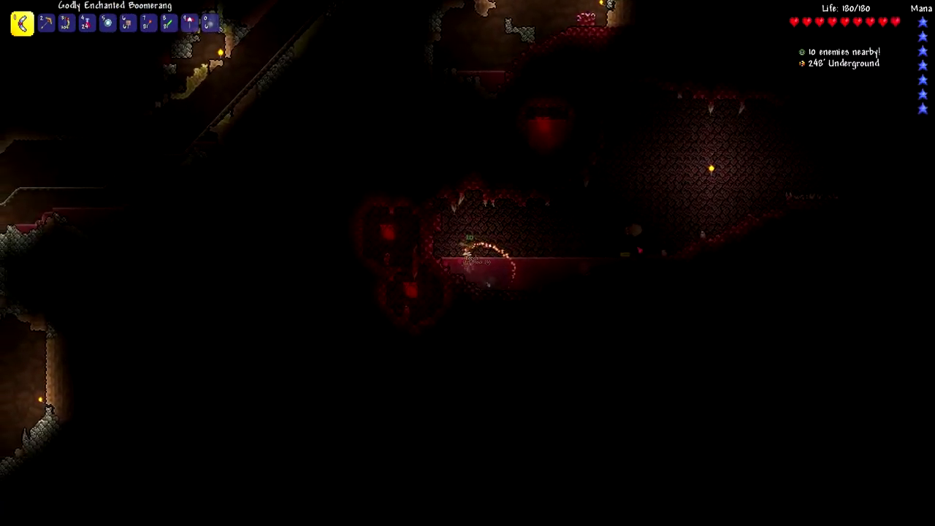
{"action": "key", "text": "d"}
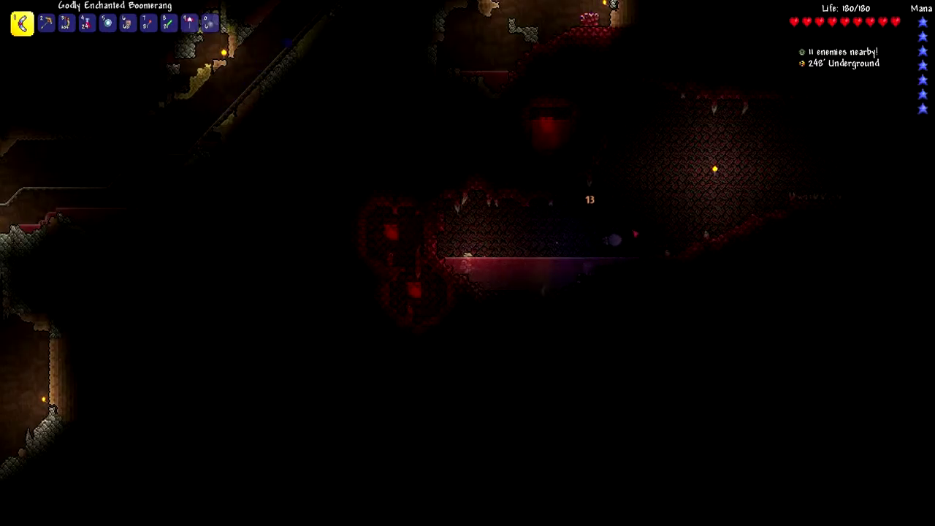
Step: Collect the coins, Crimstone and dirt drops around the cavern's blood pool
{"action": "key", "text": "a"}
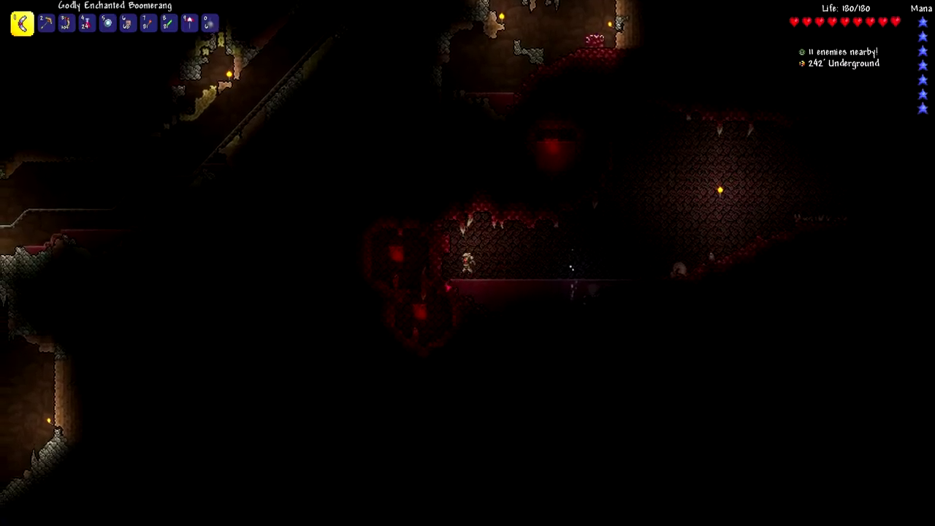
{"action": "scroll", "coordinate": [468, 263], "scroll_direction": "down", "scroll_amount": 5}
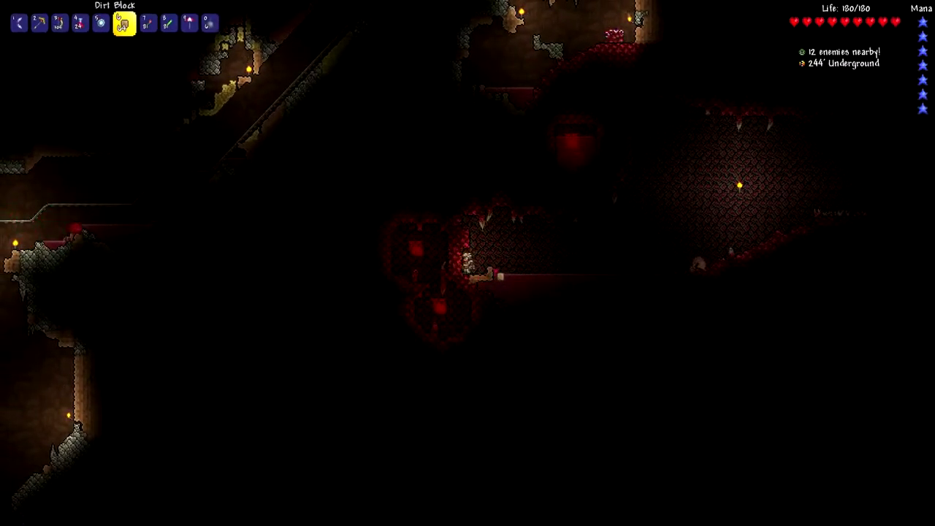
{"action": "key", "text": "d"}
{"action": "scroll", "coordinate": [467, 263], "scroll_direction": "up", "scroll_amount": 2}
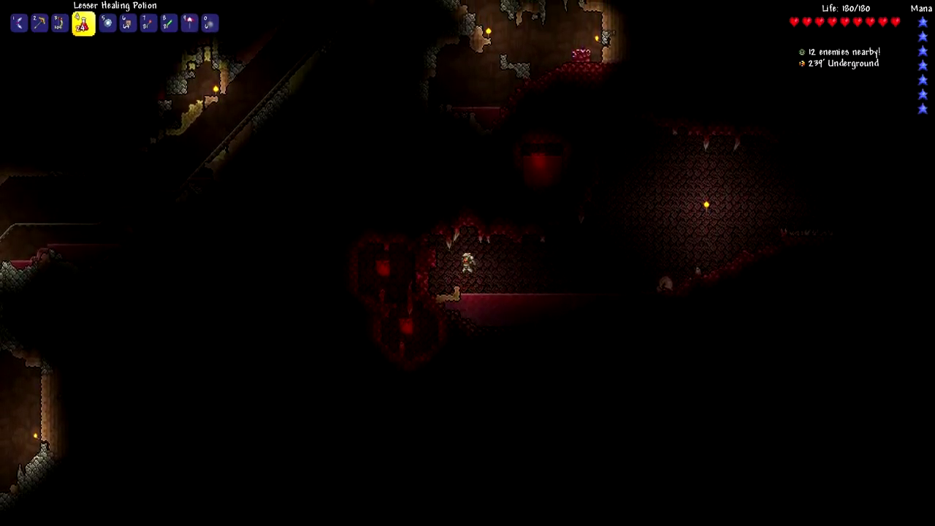
{"action": "scroll", "coordinate": [468, 263], "scroll_direction": "up", "scroll_amount": 3}
{"action": "scroll", "coordinate": [468, 263], "scroll_direction": "up", "scroll_amount": 1}
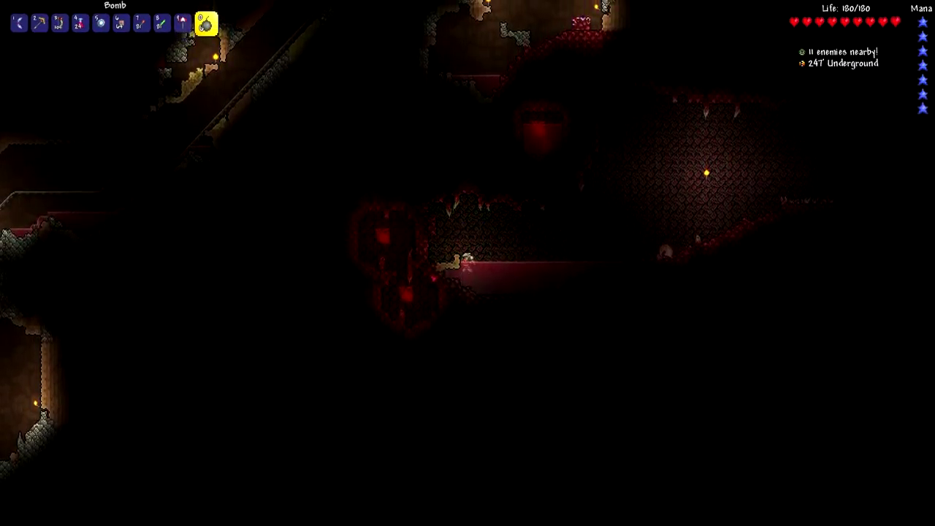
{"action": "key", "text": "d"}
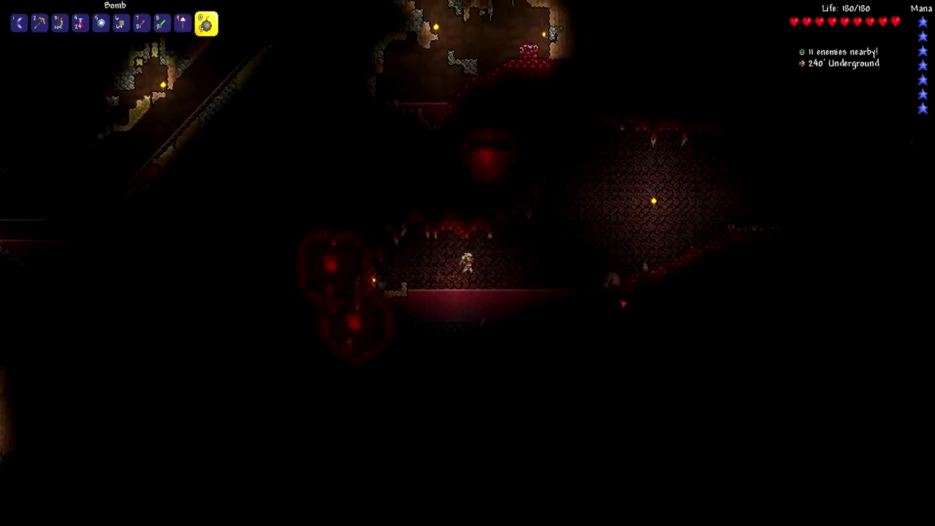
{"action": "key", "text": "a"}
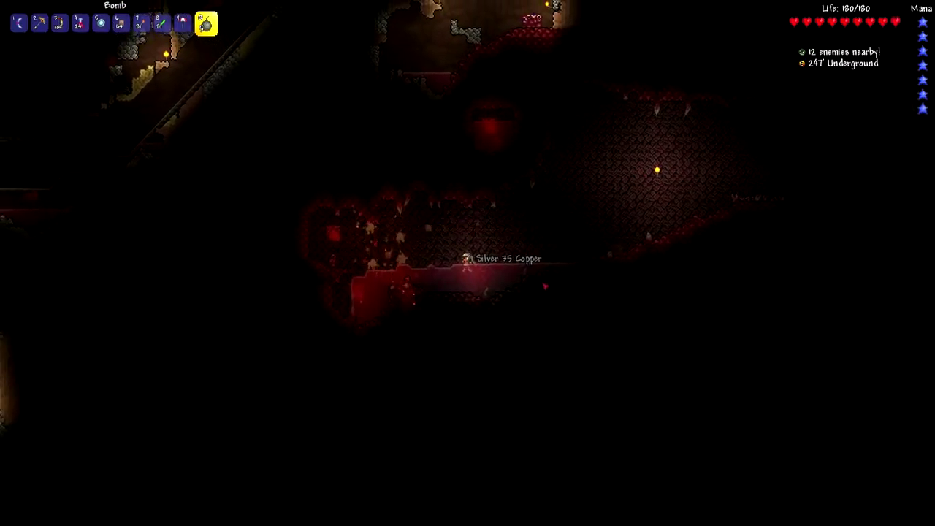
{"action": "key", "text": "a"}
{"action": "key", "text": "1"}
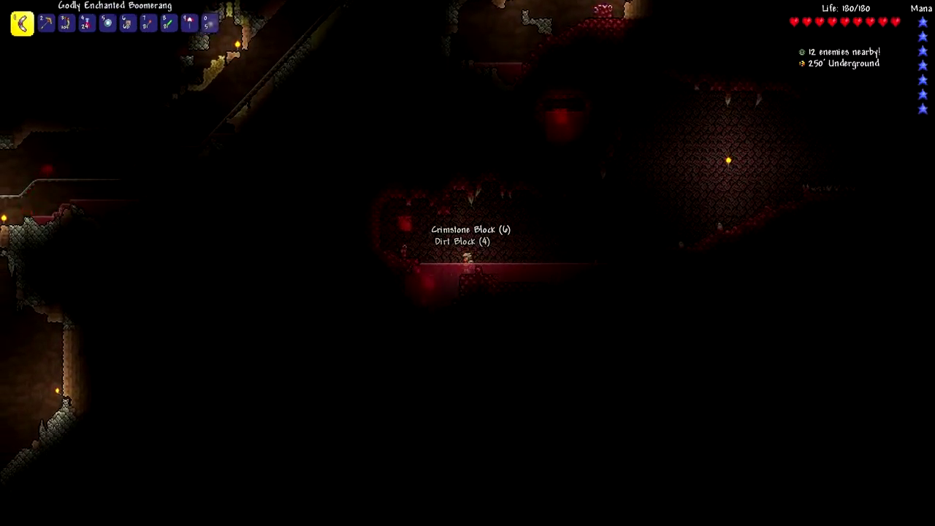
{"action": "key", "text": "7"}
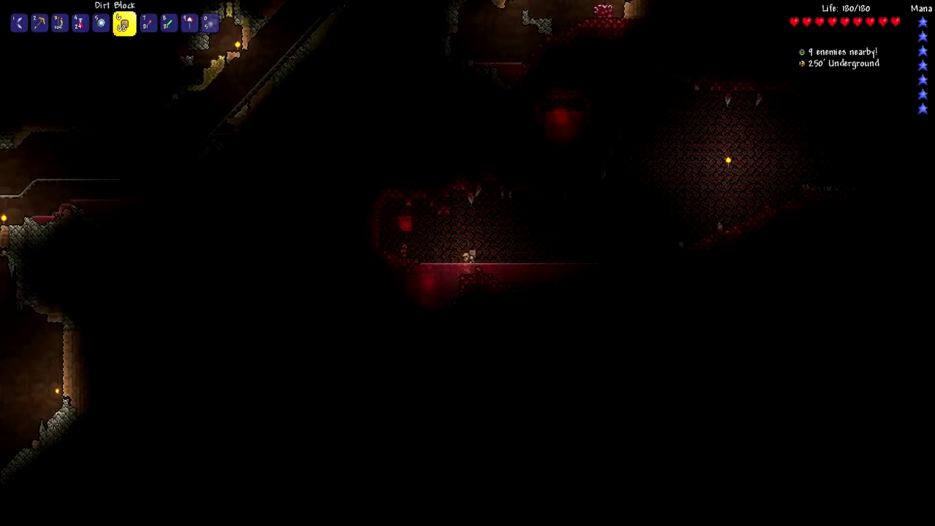
{"action": "key", "text": "a"}
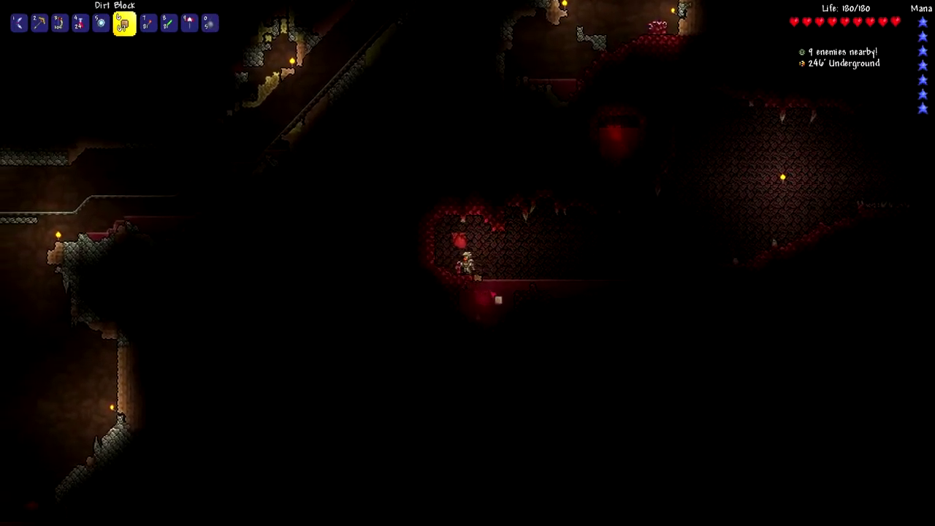
{"action": "key", "text": "1"}
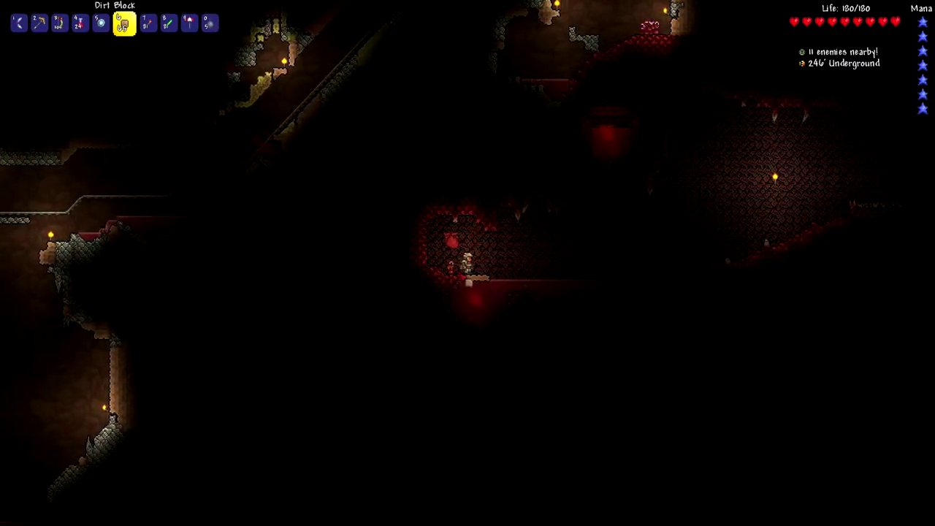
Step: Dive into the water below and ready the Magic Mirror
{"action": "key", "text": "d"}
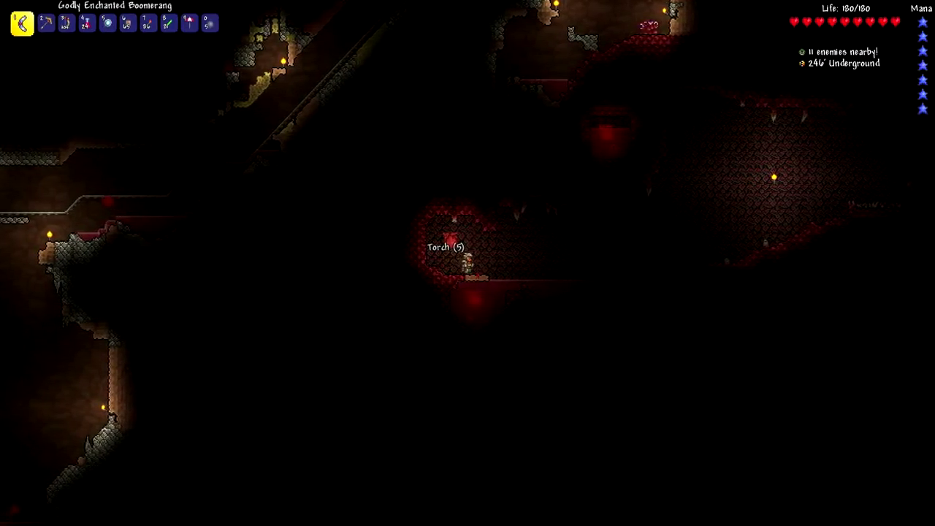
{"action": "key", "text": "s"}
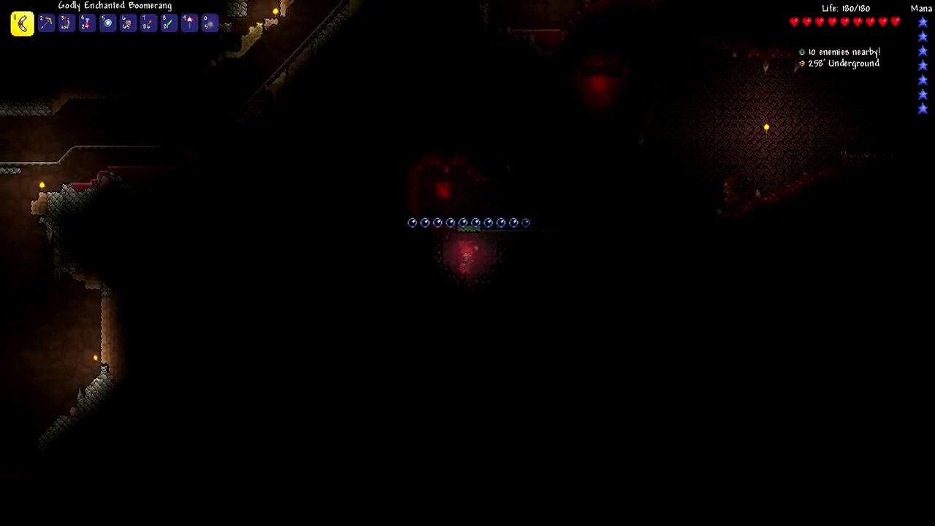
{"action": "key", "text": "space"}
{"action": "key", "text": "s"}
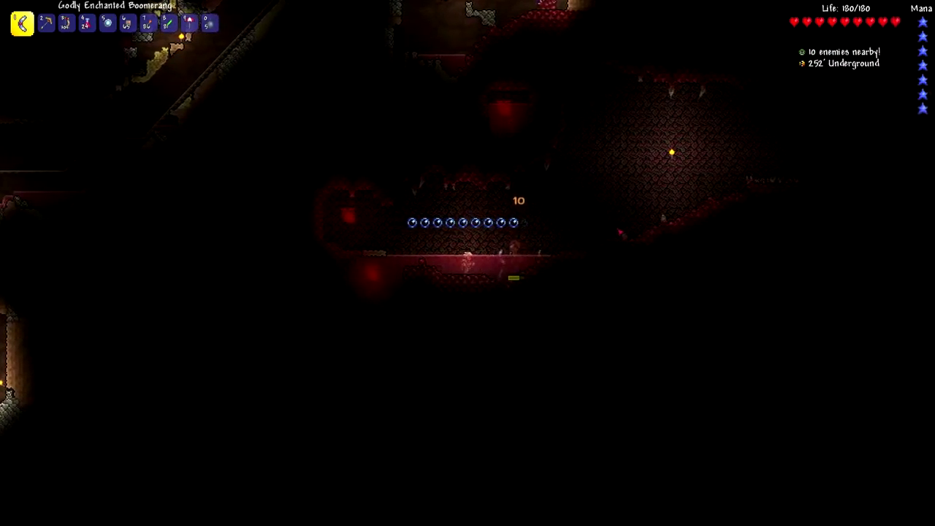
{"action": "key", "text": "d"}
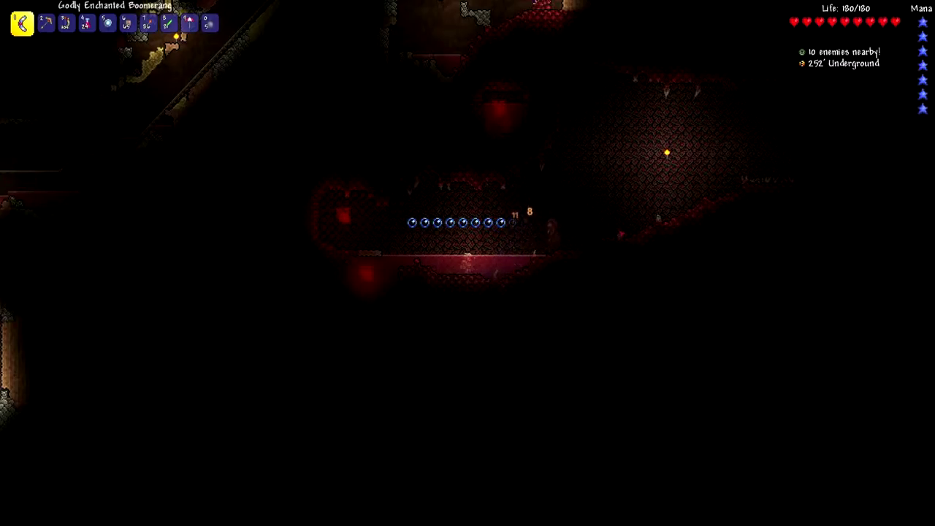
{"action": "key", "text": "5"}
Step: Climb out of the water, pick up coins, and boomerang the enemy to the right
{"action": "key", "text": "space"}
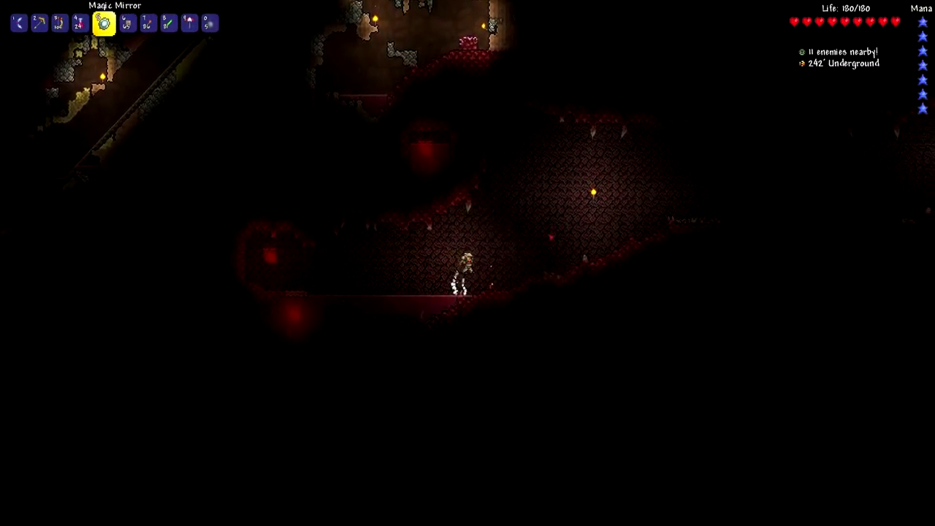
{"action": "key", "text": "d"}
{"action": "key", "text": "1"}
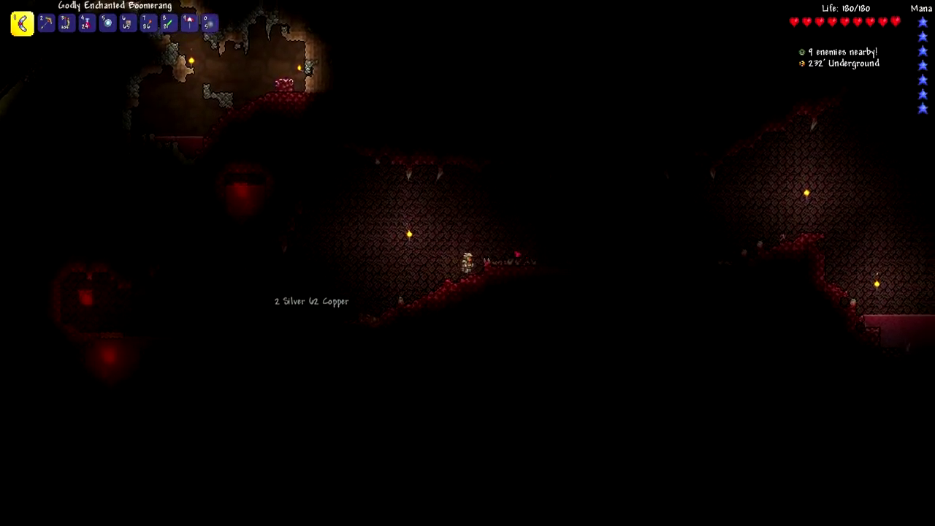
{"action": "key", "text": "6"}
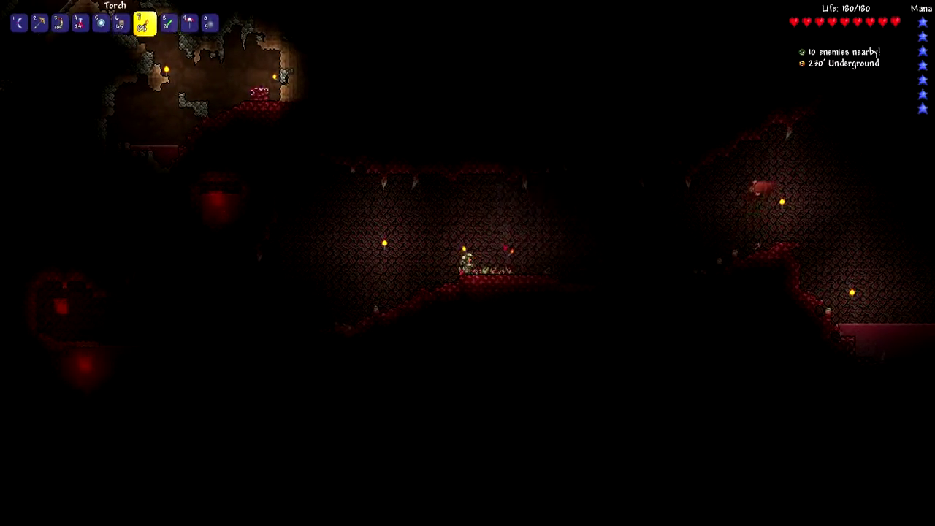
{"action": "key", "text": "d"}
{"action": "key", "text": "1"}
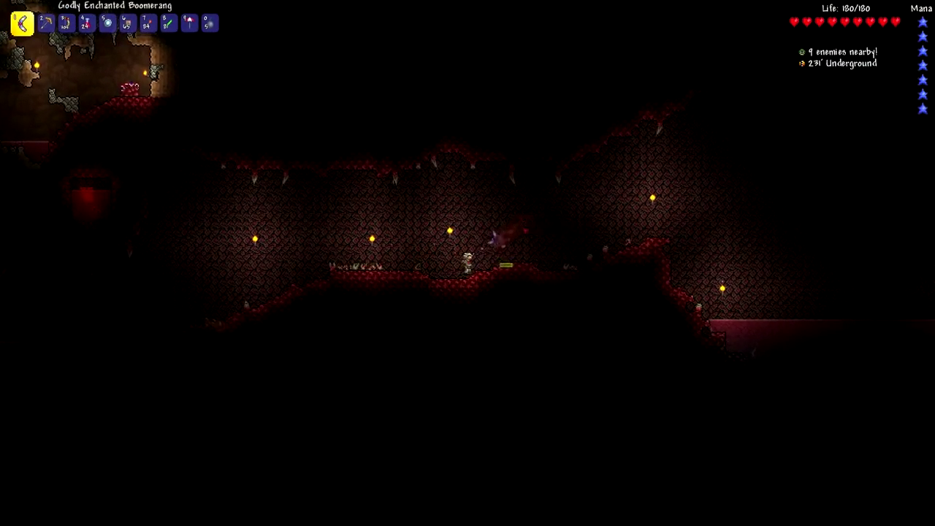
{"action": "left_click", "coordinate": [585, 204]}
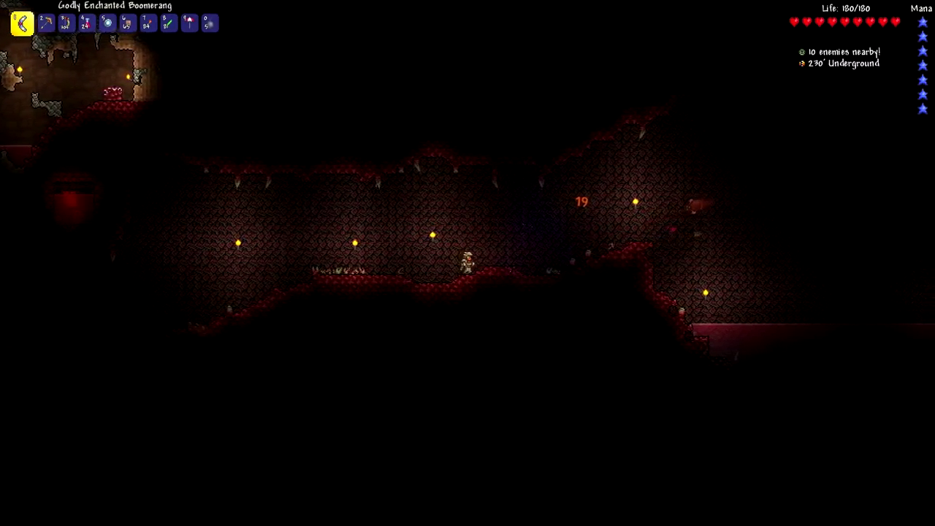
Step: Place a torch on the cavern wall, then check and close the world map
{"action": "key", "text": "7"}
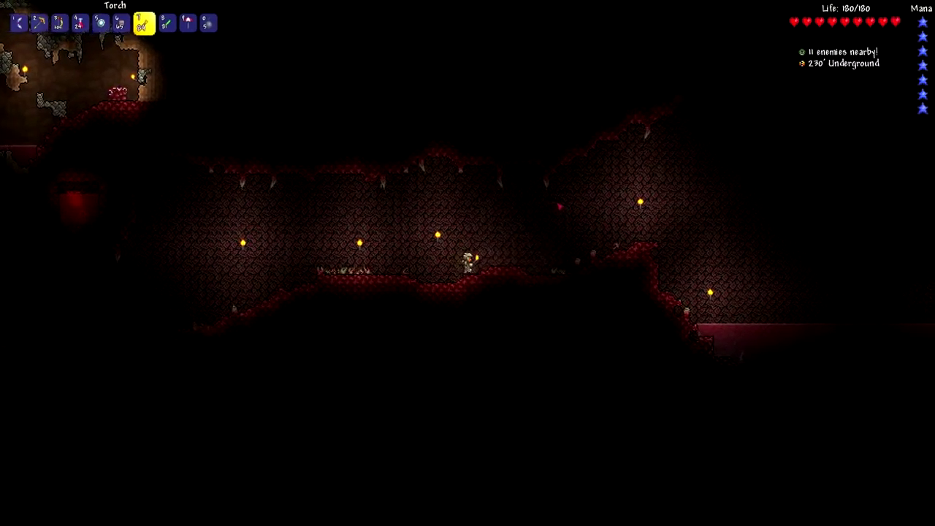
{"action": "left_click", "coordinate": [521, 232]}
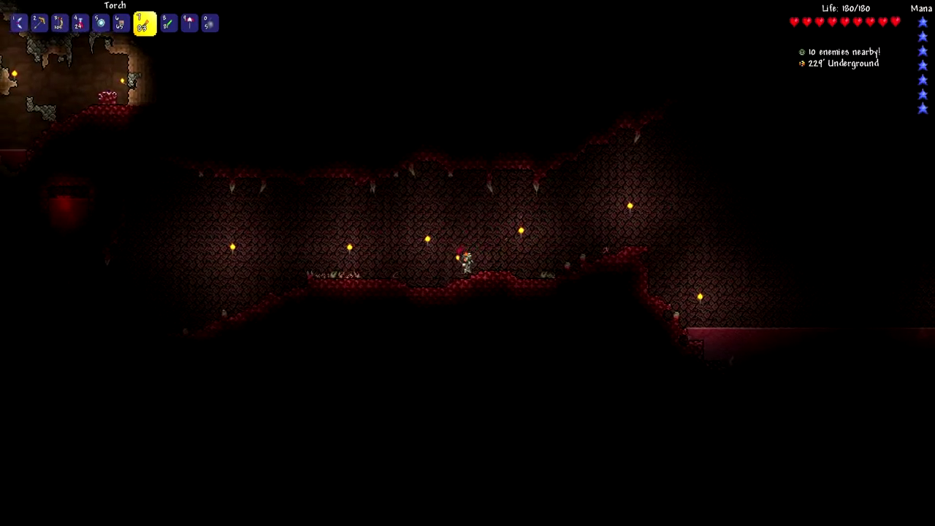
{"action": "key", "text": "a"}
{"action": "key", "text": "Escape"}
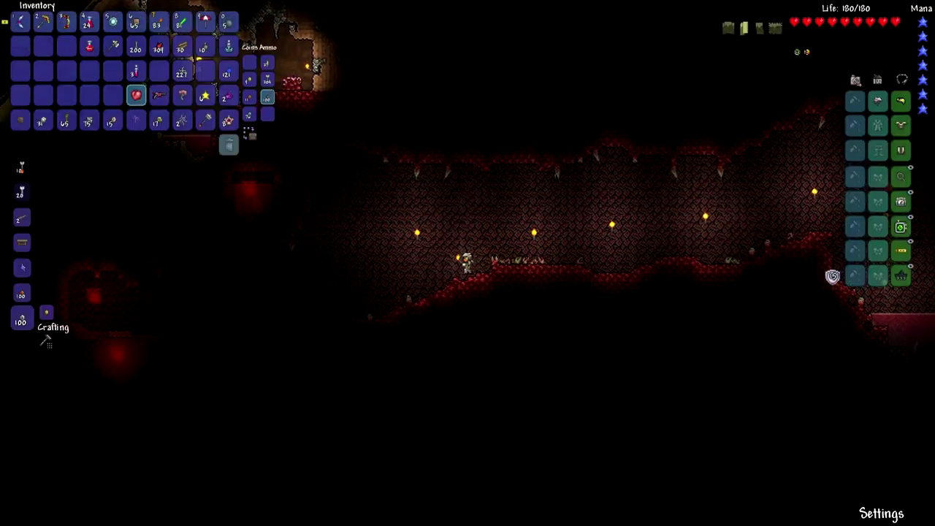
{"action": "key", "text": "m"}
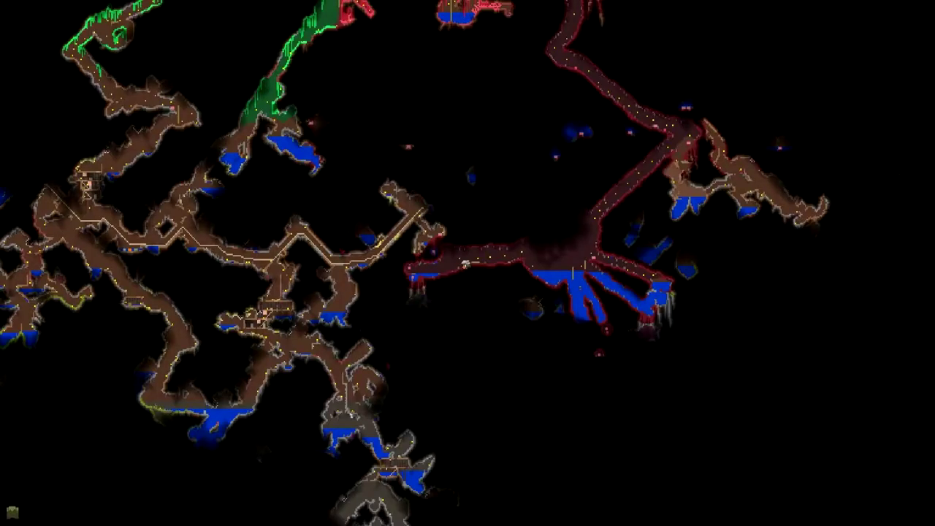
{"action": "key", "text": "m"}
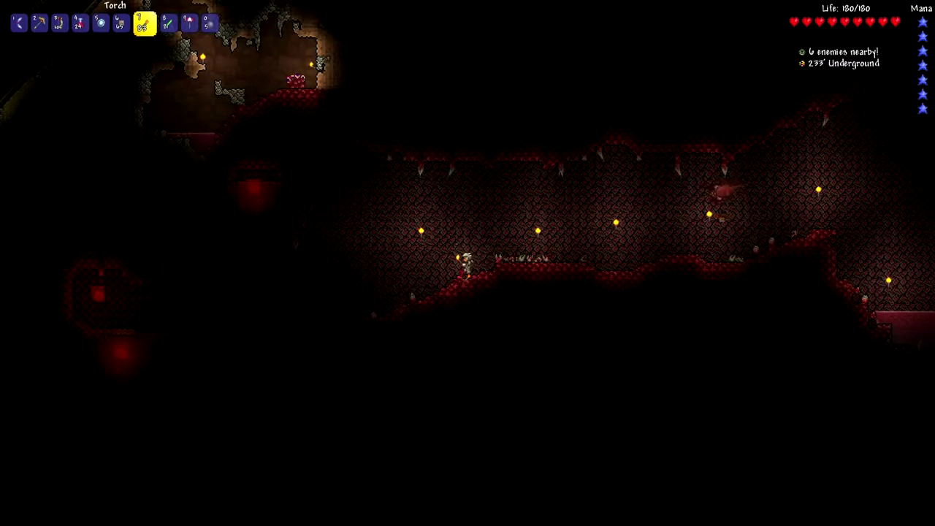
Step: Throw the Godly Enchanted Boomerang at a nearby crimson enemy
{"action": "key", "text": "1"}
{"action": "key", "text": "a"}
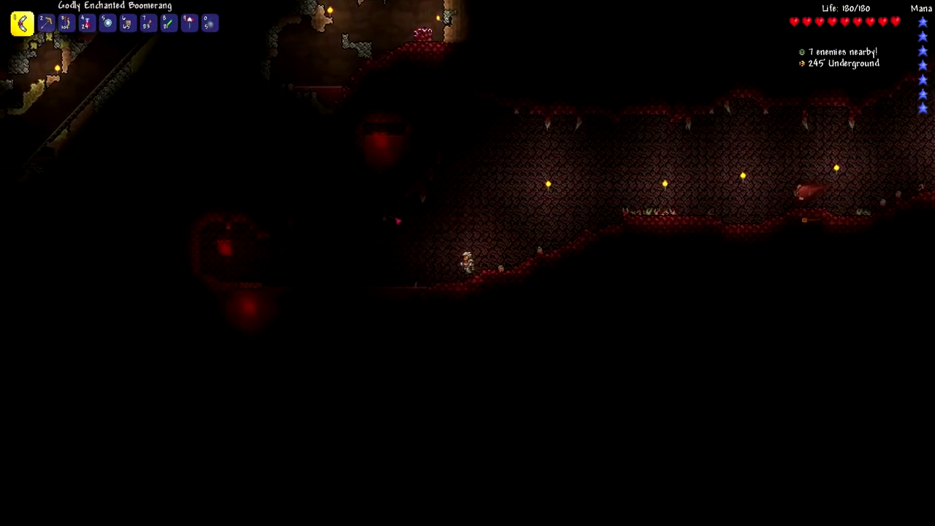
{"action": "key", "text": "6"}
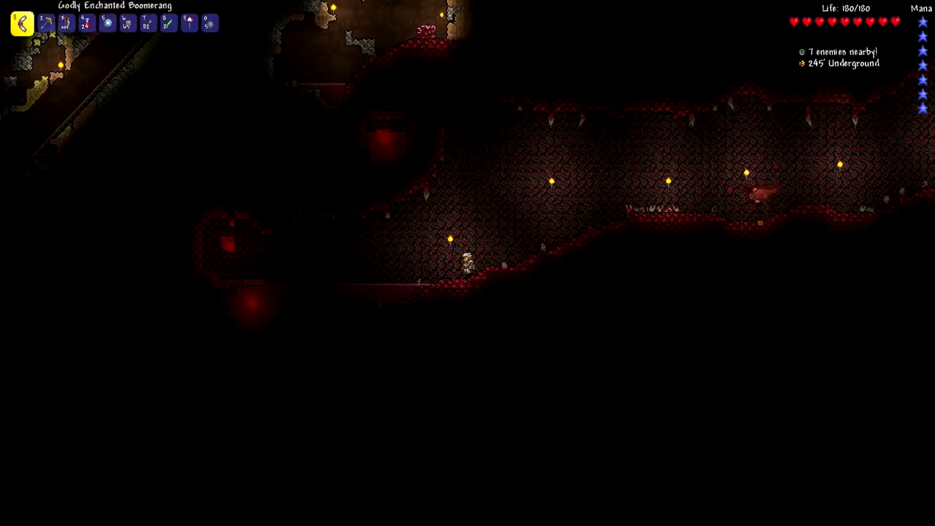
{"action": "key", "text": "d"}
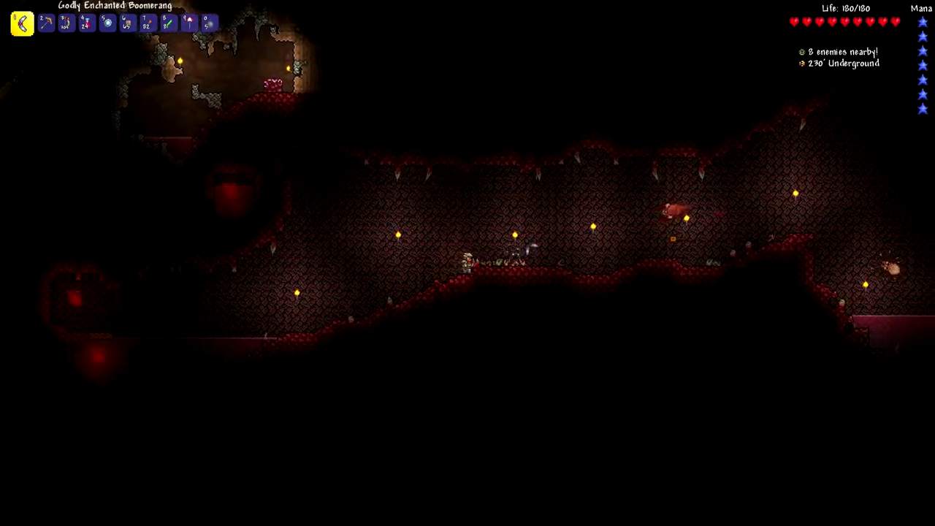
{"action": "key", "text": "d"}
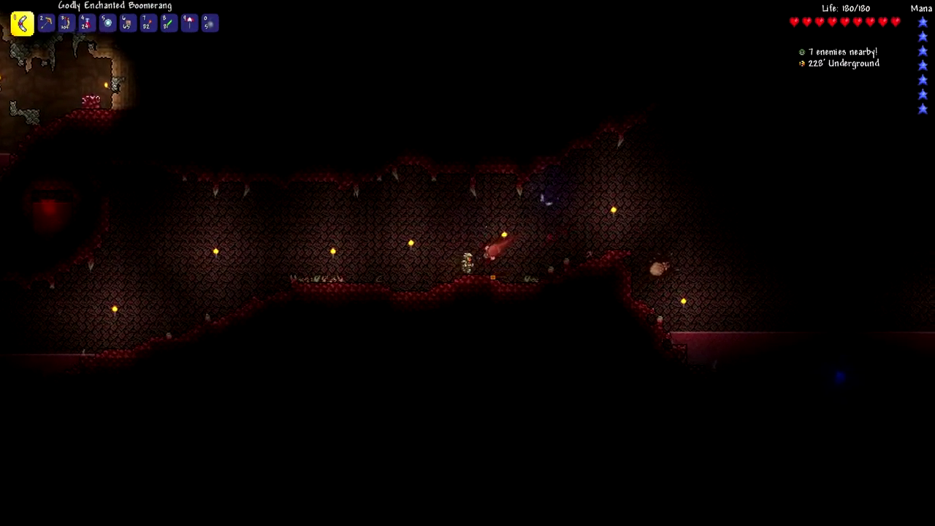
{"action": "left_click", "coordinate": [512, 219]}
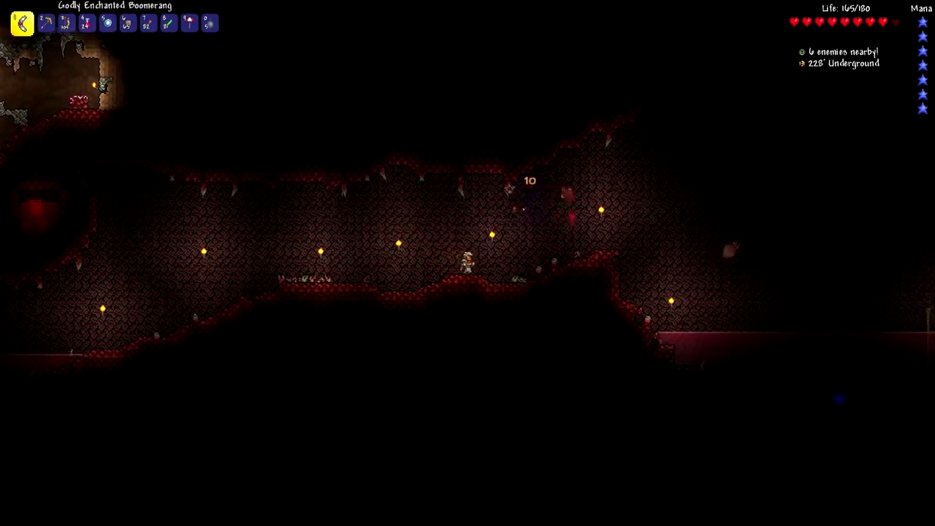
Step: Walk left through the cavern into the water, holding torches
{"action": "key", "text": "d"}
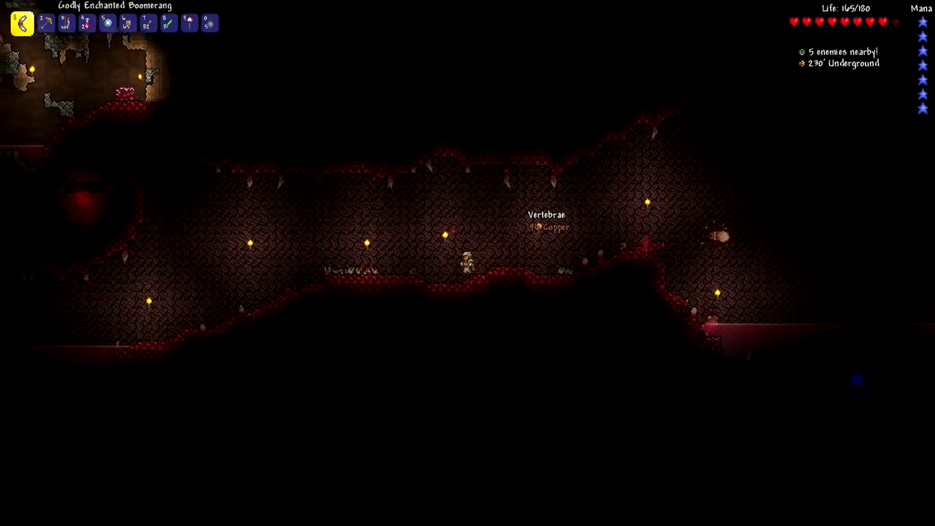
{"action": "key", "text": "a"}
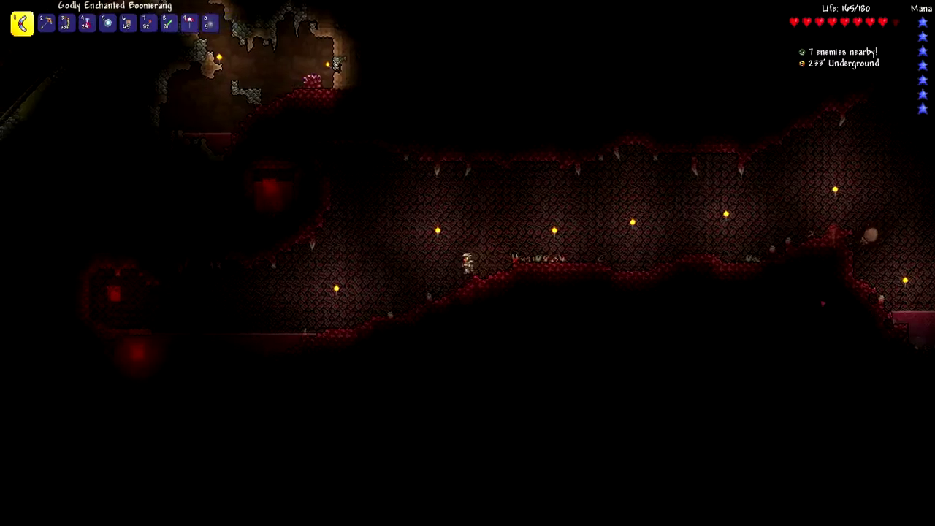
{"action": "key", "text": "a"}
{"action": "key", "text": "7"}
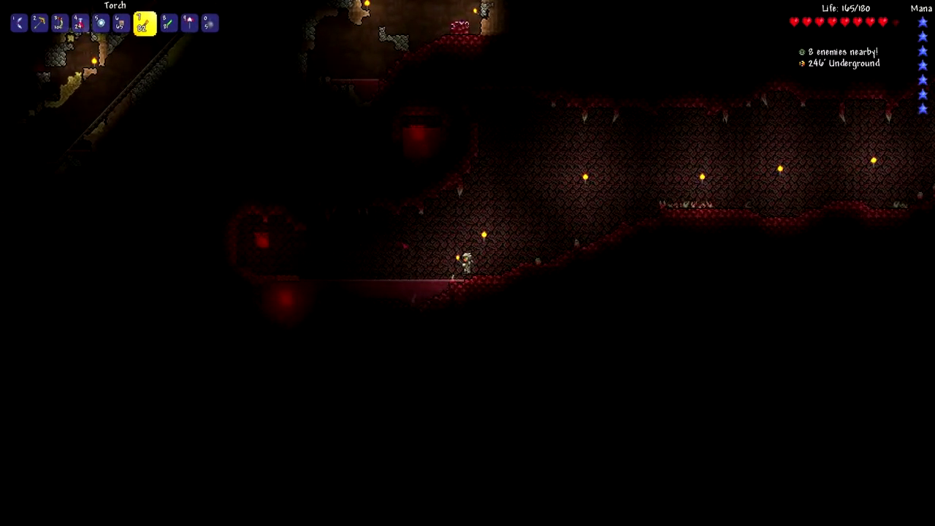
{"action": "key", "text": "a"}
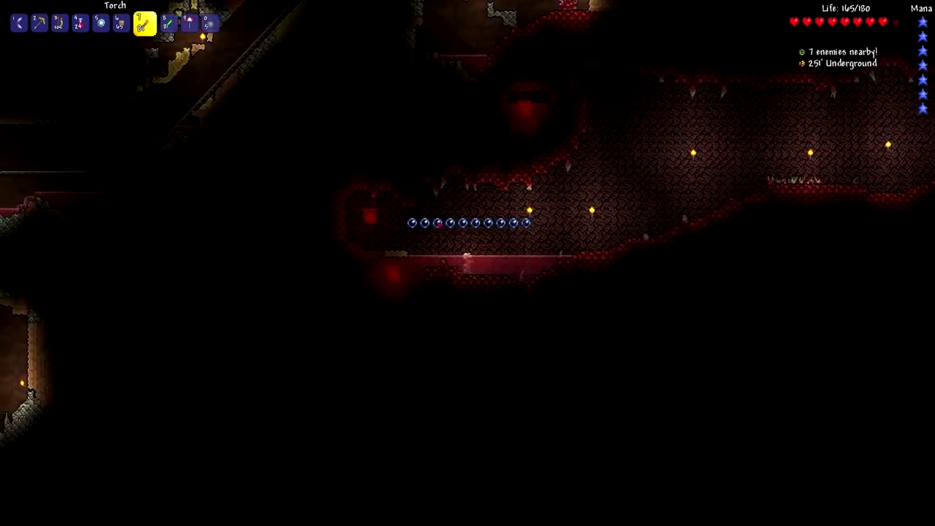
Step: Climb out of the water and move right toward the Crimson Heart
{"action": "key", "text": "a"}
{"action": "key", "text": "space"}
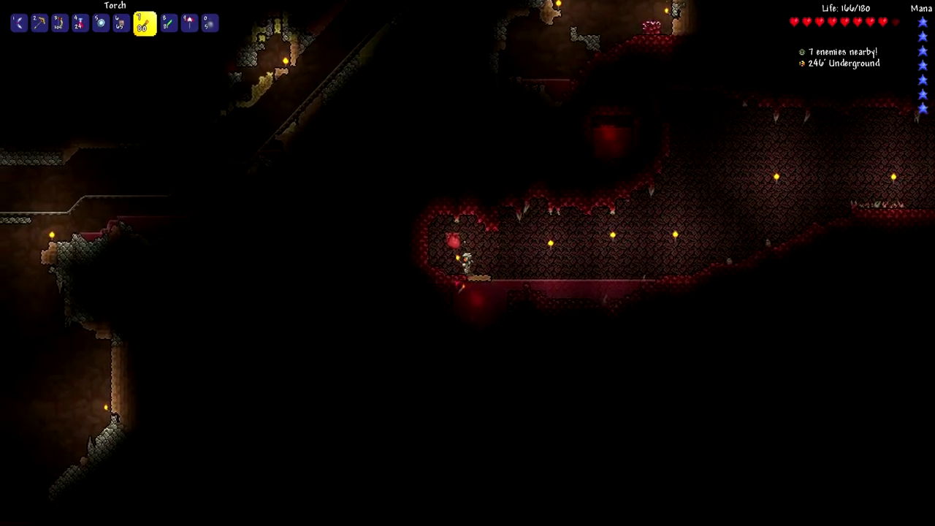
{"action": "key", "text": "4"}
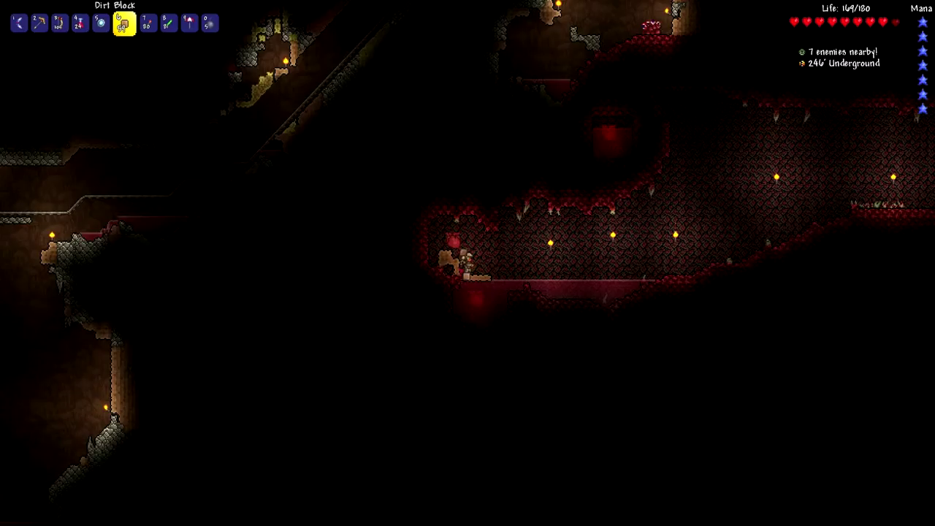
{"action": "key", "text": "d"}
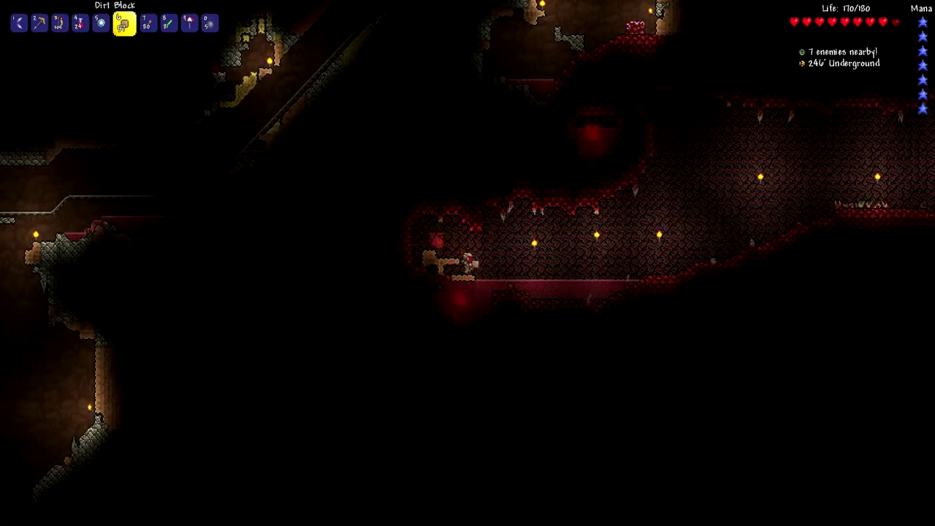
{"action": "key", "text": "d"}
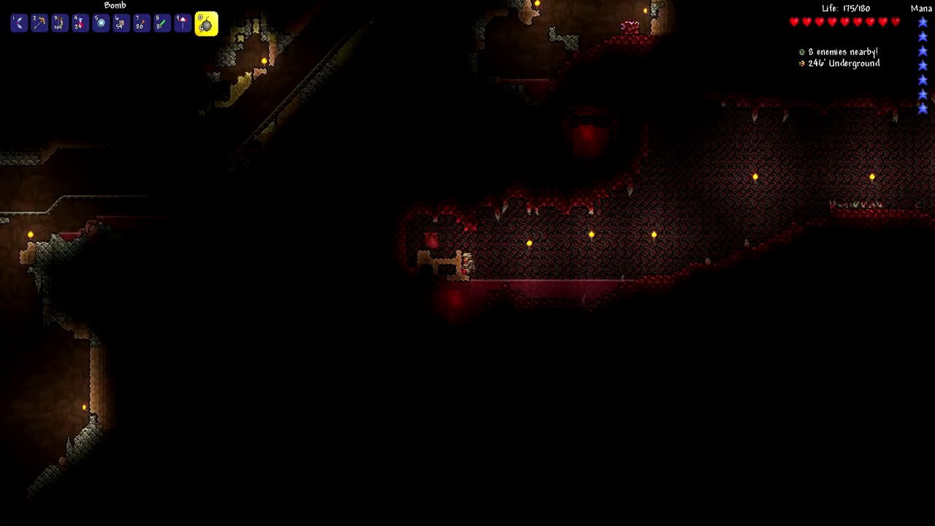
{"action": "key", "text": "1"}
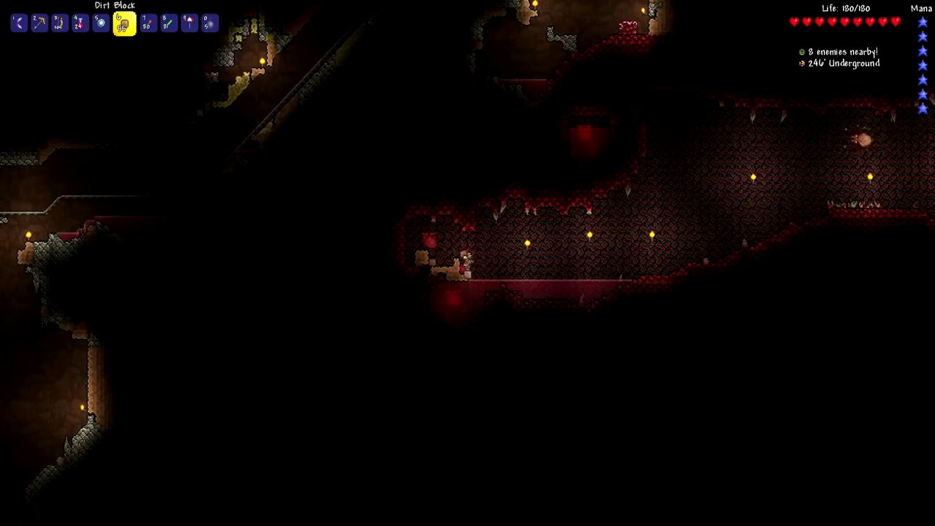
Step: Place a torch and fight with the boomerang as the Brain of Cthulhu awakens
{"action": "key", "text": "9"}
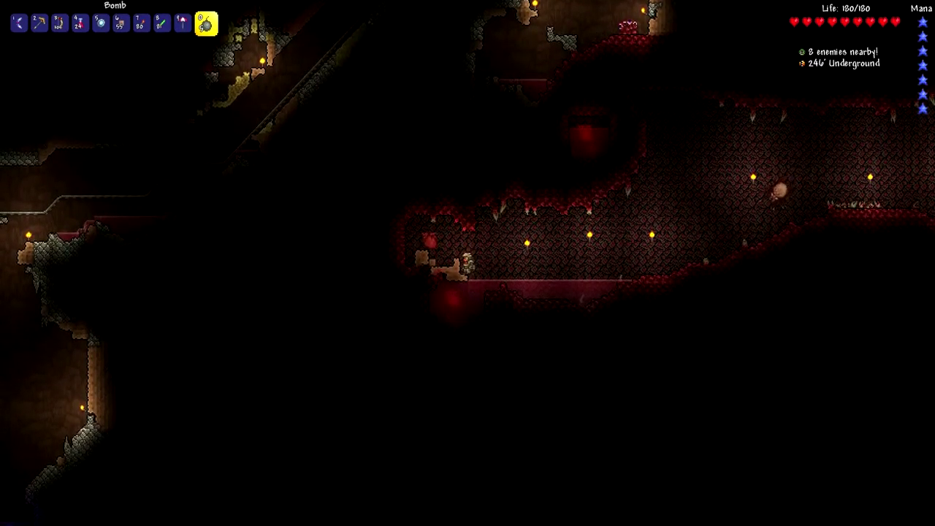
{"action": "left_click", "coordinate": [439, 281]}
{"action": "key", "text": "1"}
{"action": "left_click", "coordinate": [613, 220]}
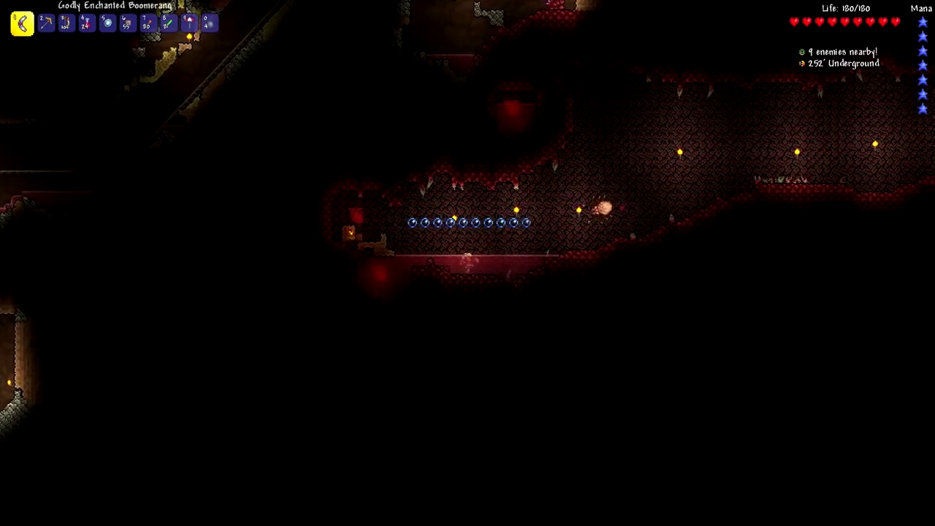
{"action": "left_click", "coordinate": [540, 234]}
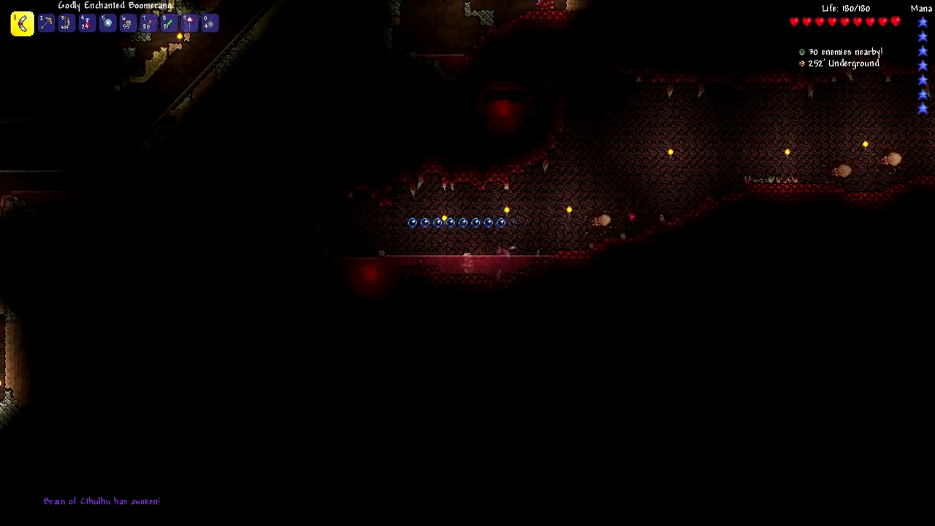
{"action": "key", "text": "a"}
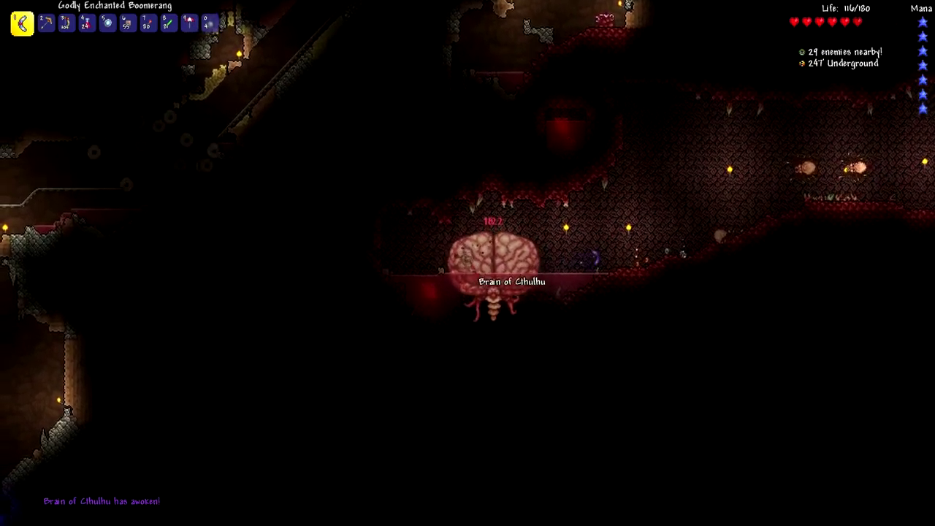
Step: Escape the boss by using the Magic Mirror to teleport home
{"action": "key", "text": "5"}
{"action": "key", "text": "8"}
{"action": "key", "text": "Escape"}
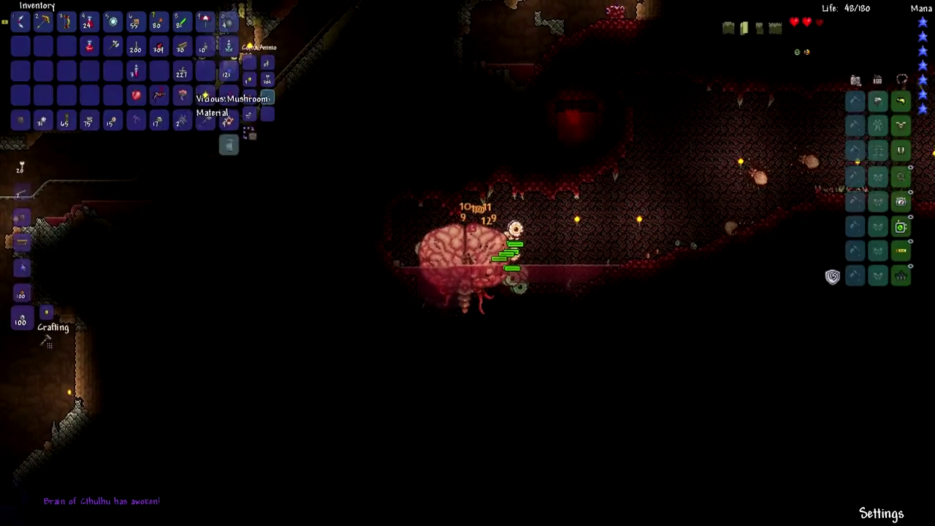
{"action": "key", "text": "Escape"}
{"action": "key", "text": "5"}
{"action": "left_click", "coordinate": [467, 249]}
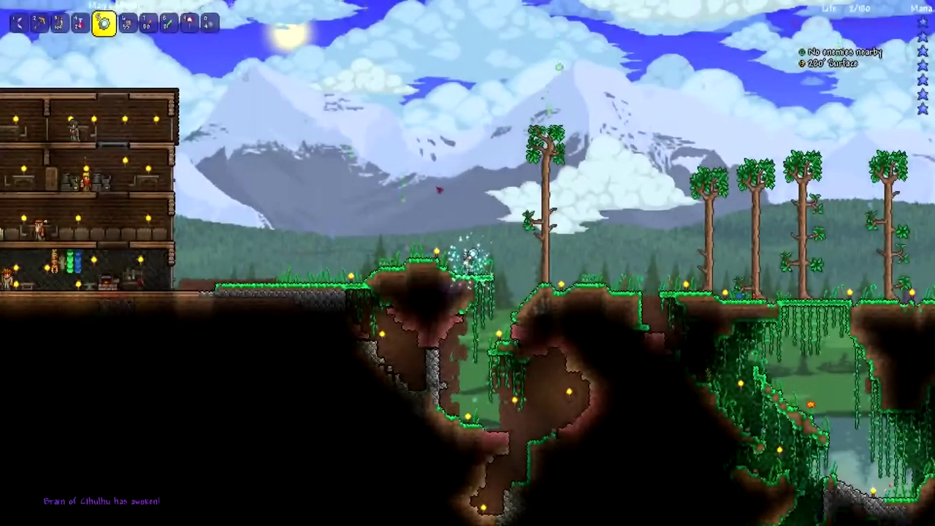
Step: Walk left back into the NPC house beside the Nurse
{"action": "key", "text": "a"}
{"action": "key", "text": "space"}
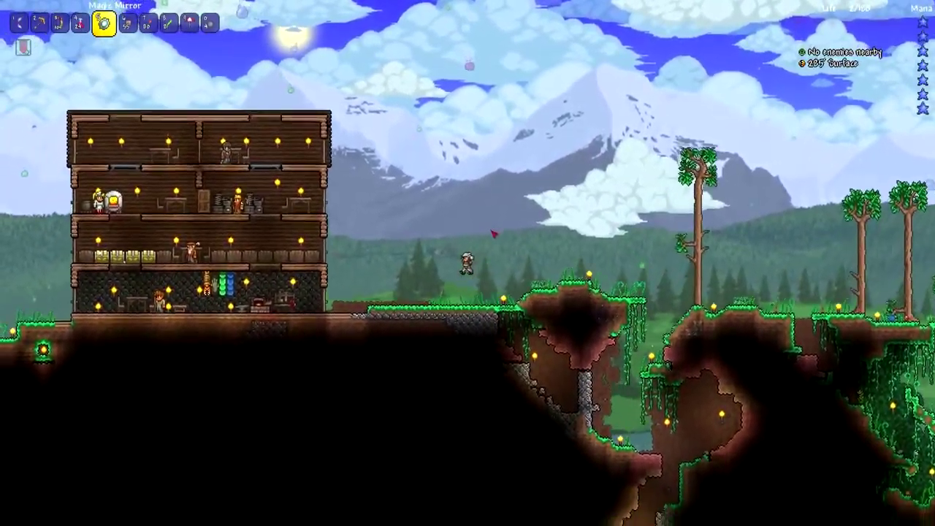
{"action": "key", "text": "a"}
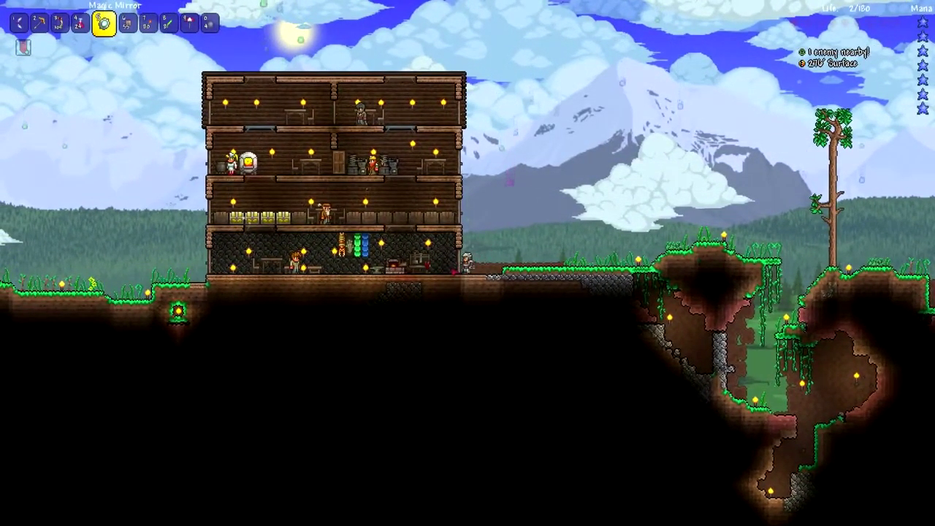
{"action": "key", "text": "a"}
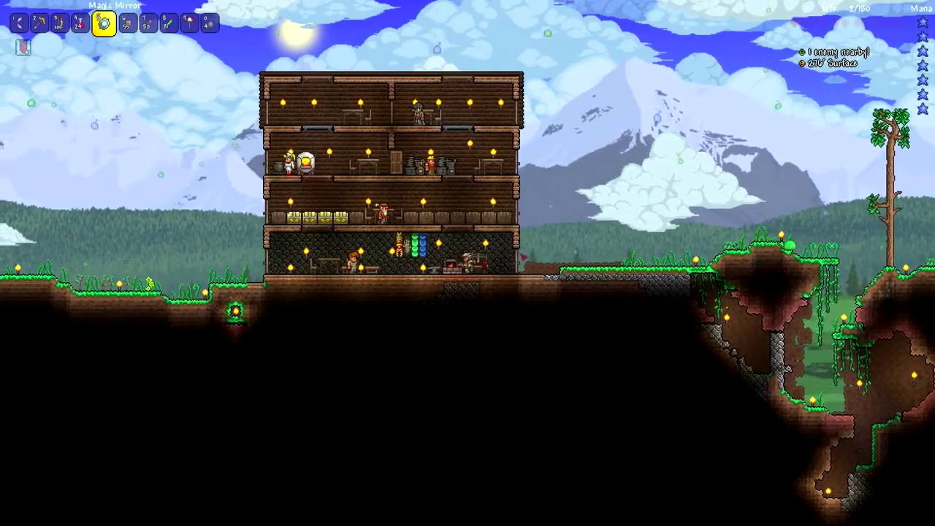
{"action": "key", "text": "a"}
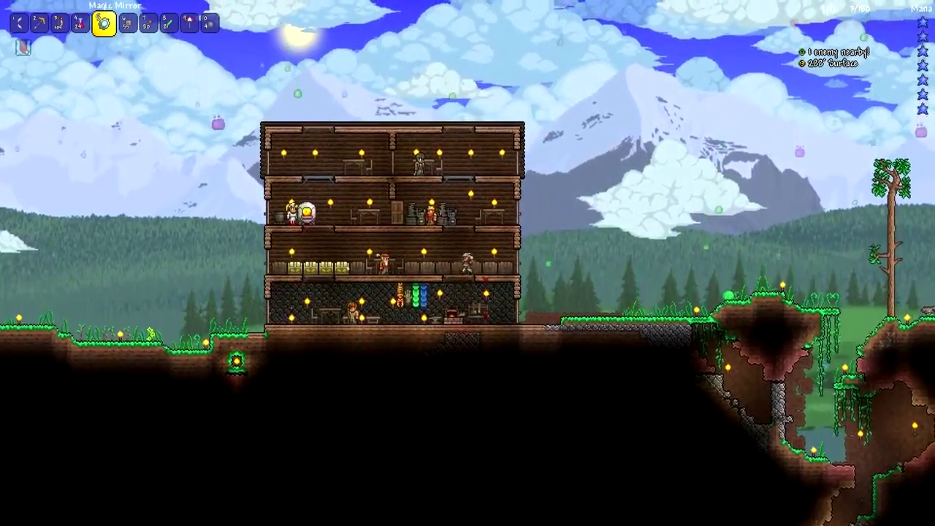
{"action": "key", "text": "a"}
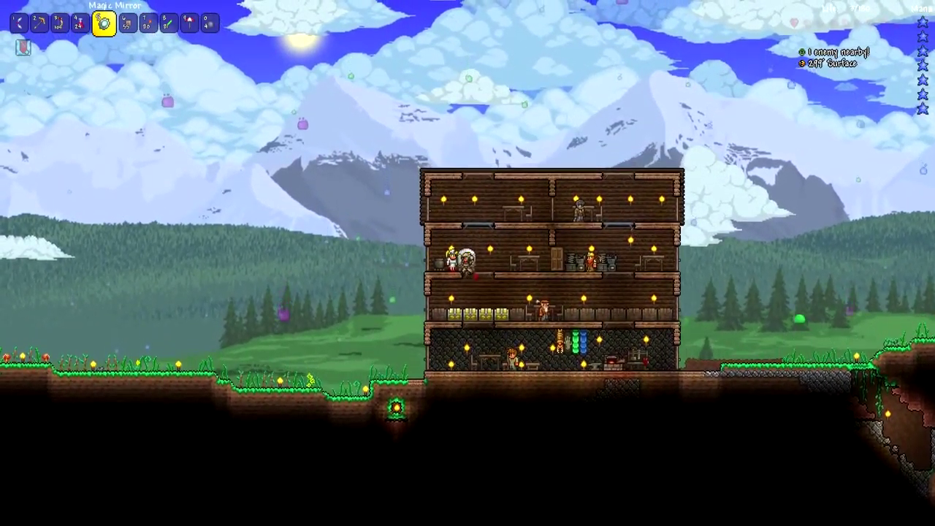
Step: Pay the Nurse for a full heal and end the conversation
{"action": "right_click", "coordinate": [472, 259]}
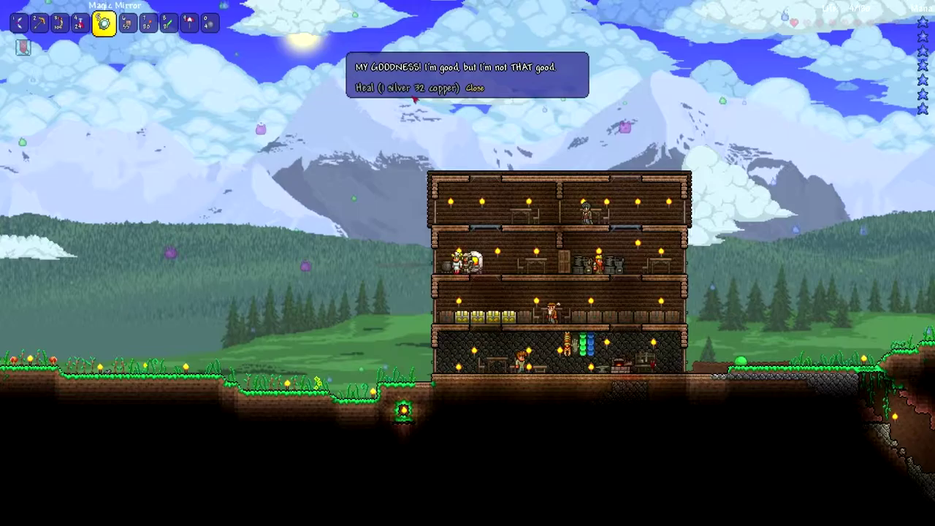
{"action": "left_click", "coordinate": [410, 88]}
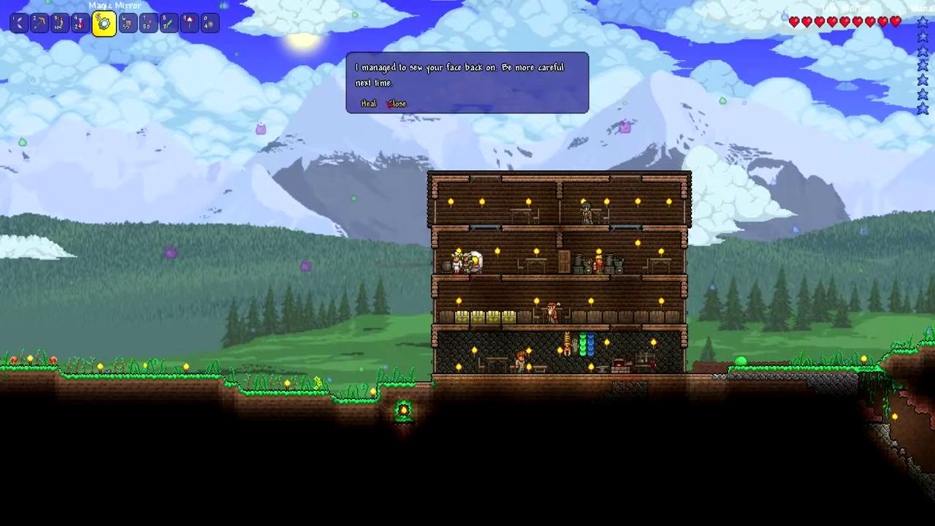
{"action": "left_click", "coordinate": [395, 103]}
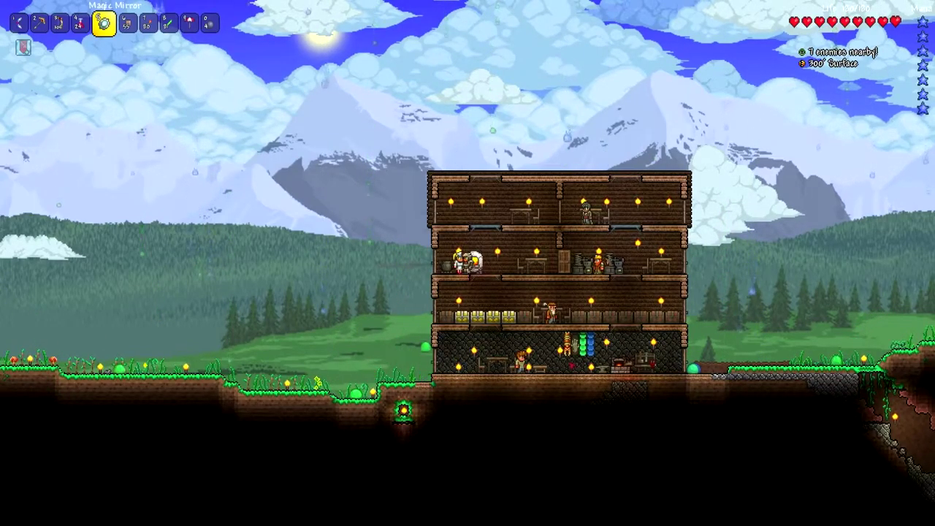
{"action": "key", "text": "d"}
{"action": "key", "text": "Escape"}
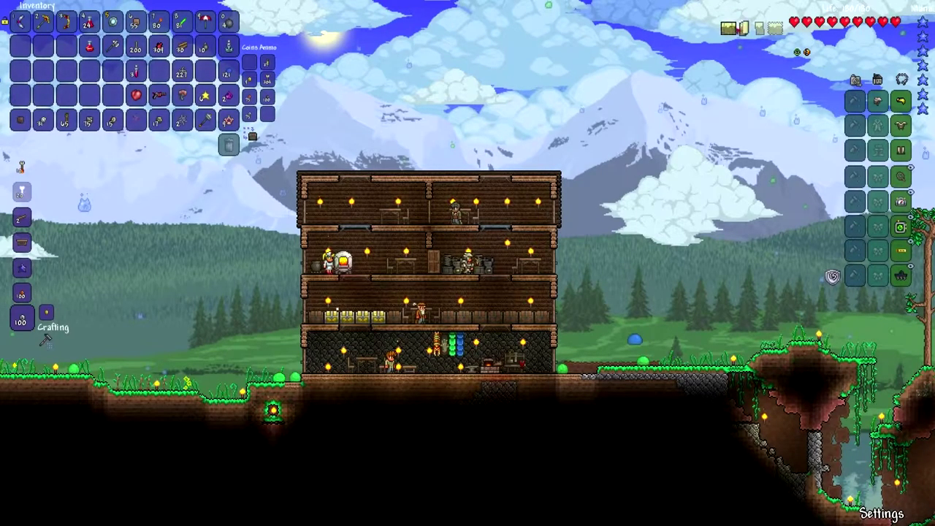
{"action": "key", "text": "m"}
{"action": "key", "text": "s"}
{"action": "key", "text": "d"}
{"action": "scroll", "coordinate": [467, 264], "scroll_direction": "up", "scroll_amount": 4}
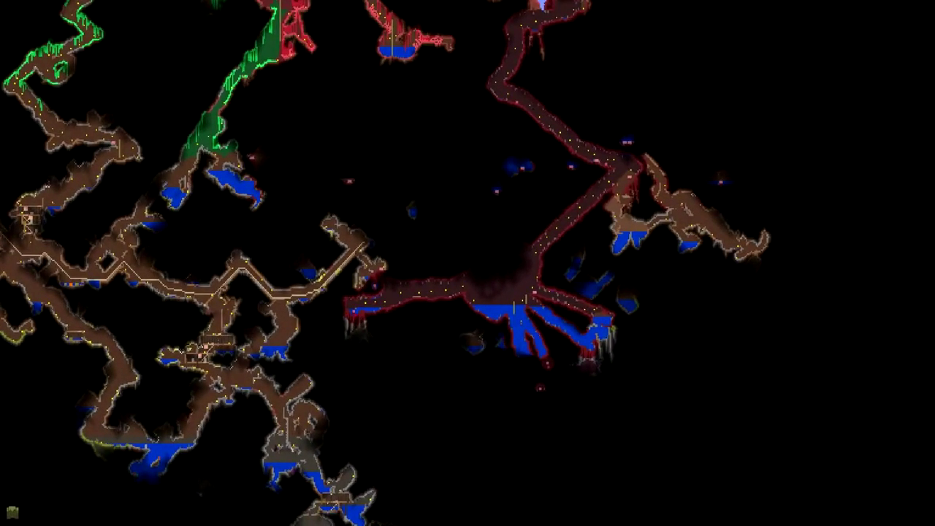
{"action": "key", "text": "s"}
{"action": "key", "text": "d"}
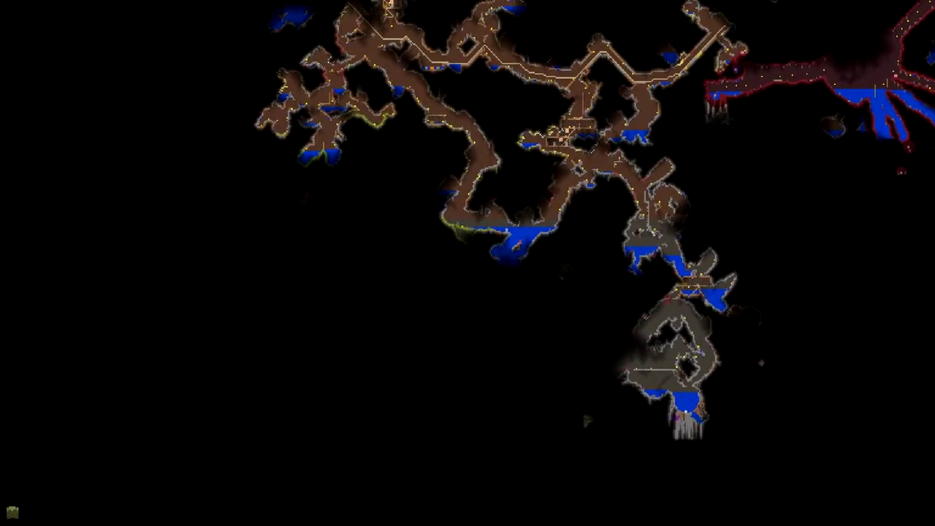
{"action": "key", "text": "w"}
{"action": "key", "text": "w"}
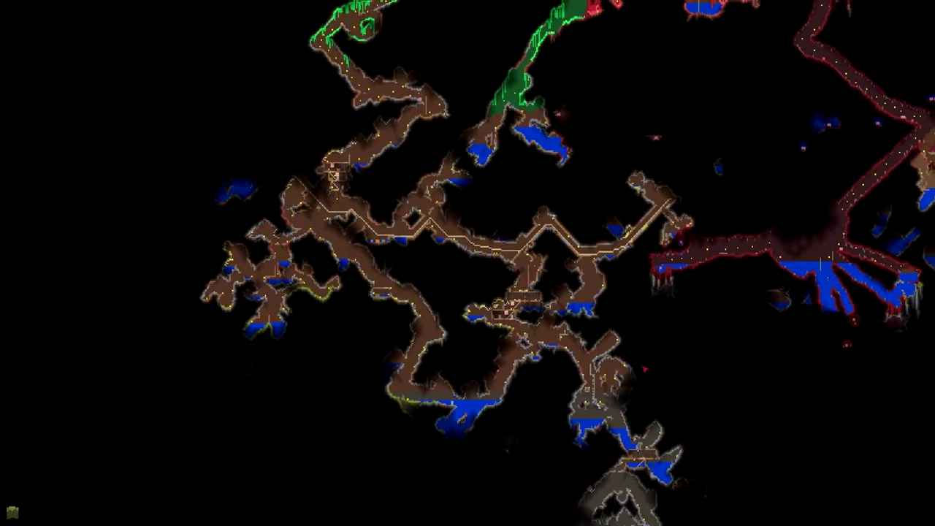
{"action": "key", "text": "w"}
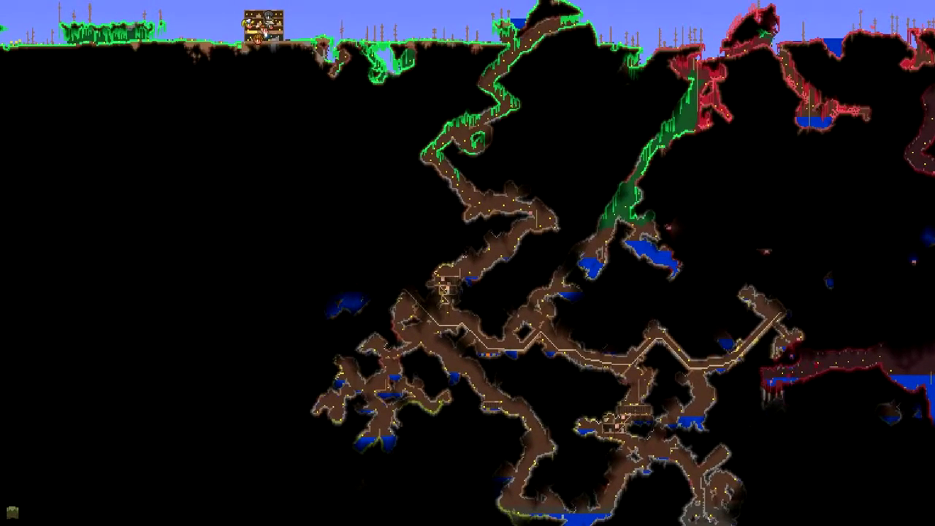
{"action": "key", "text": "d"}
{"action": "key", "text": "s"}
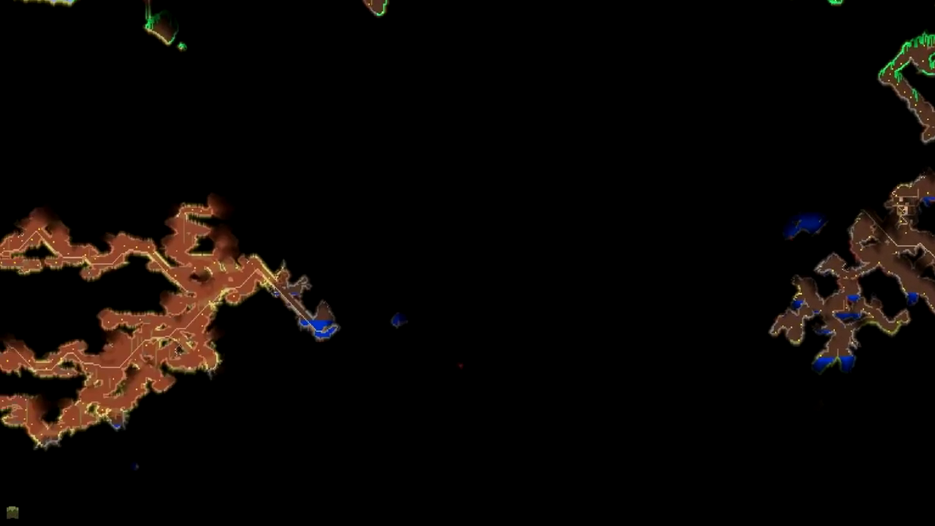
{"action": "key", "text": "w"}
{"action": "key", "text": "d"}
{"action": "key", "text": "a"}
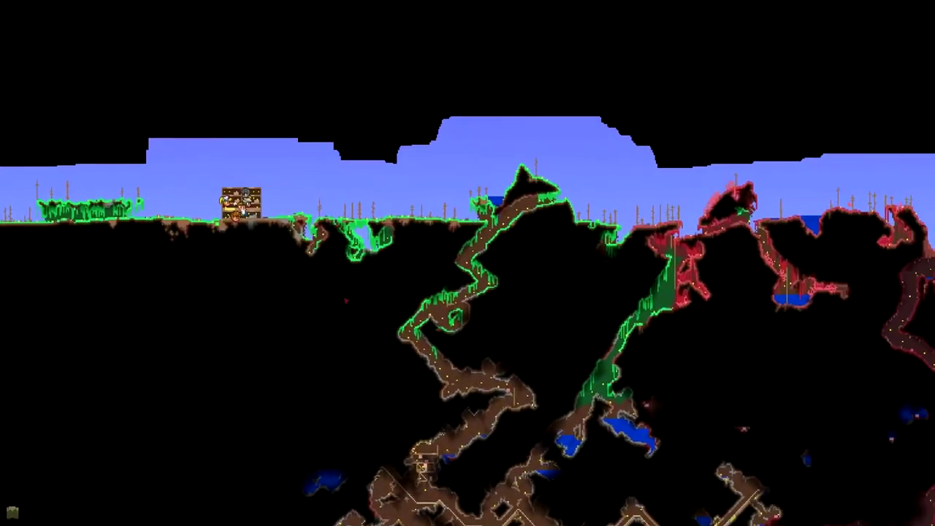
{"action": "key", "text": "d"}
{"action": "key", "text": "a"}
{"action": "key", "text": "a"}
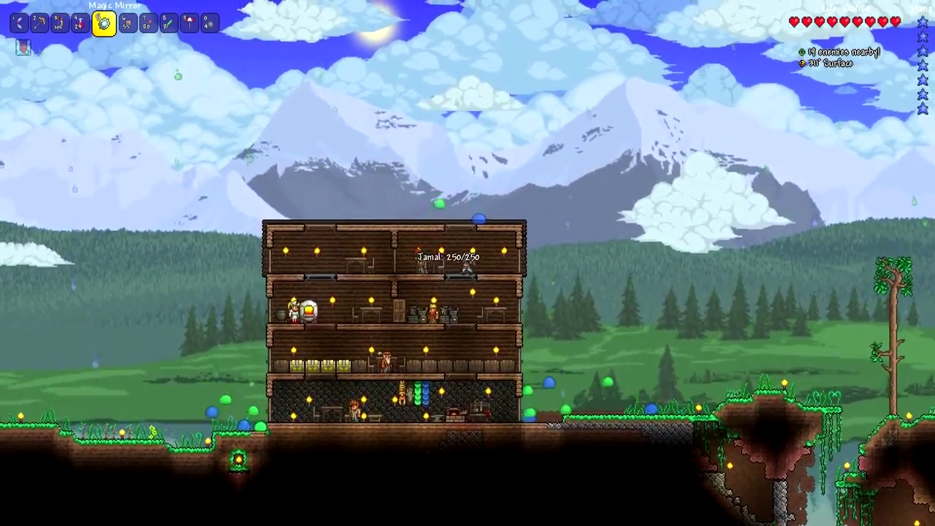
Step: Speak with the Arms Dealer and choose Shop to browse his goods
{"action": "right_click", "coordinate": [473, 265]}
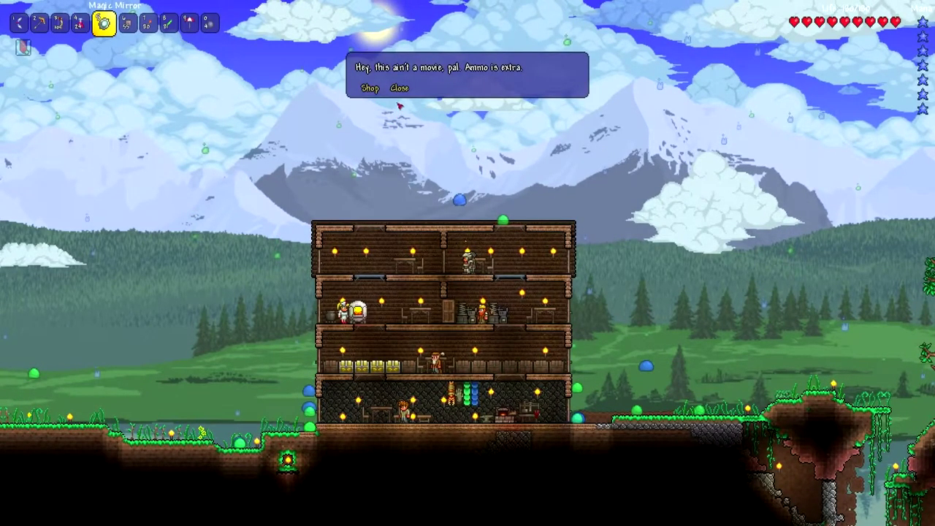
{"action": "left_click", "coordinate": [371, 88]}
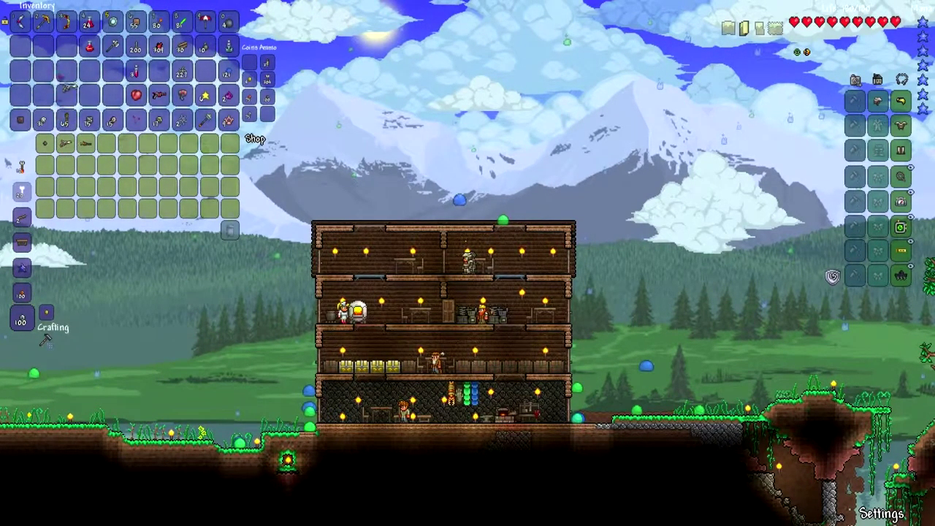
Step: Sell the Gold Bow to the Arms Dealer
{"action": "left_click", "coordinate": [66, 22]}
{"action": "left_click", "coordinate": [66, 47]}
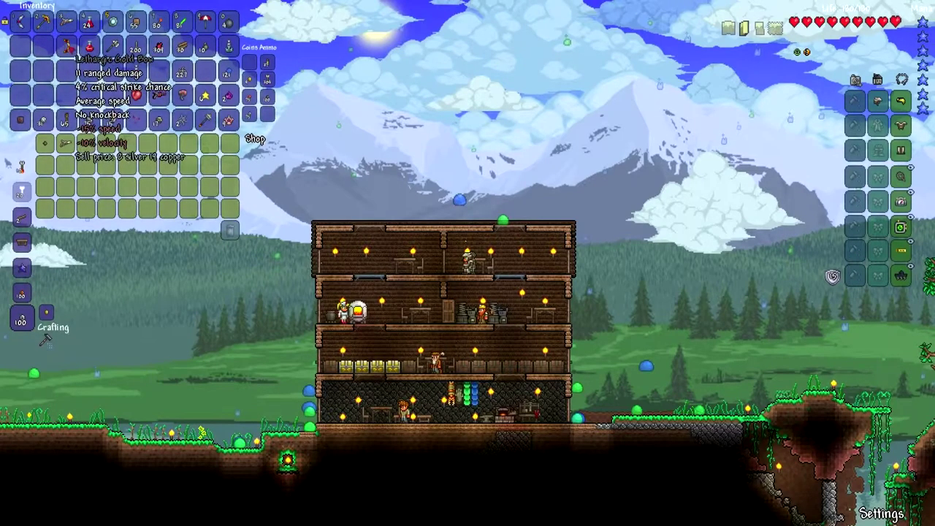
{"action": "left_click", "coordinate": [66, 47]}
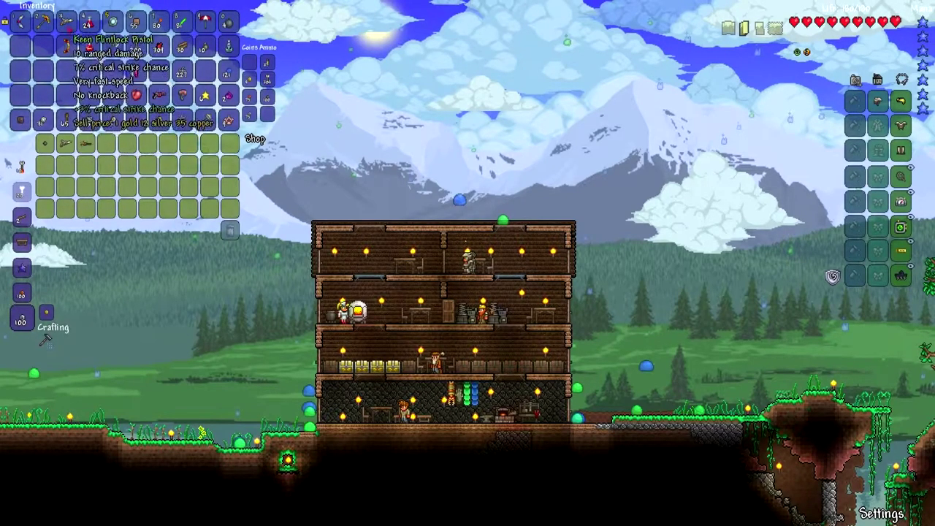
Step: Buy a stack of Musket Balls from the Arms Dealer, then close the shop
{"action": "left_click", "coordinate": [46, 144]}
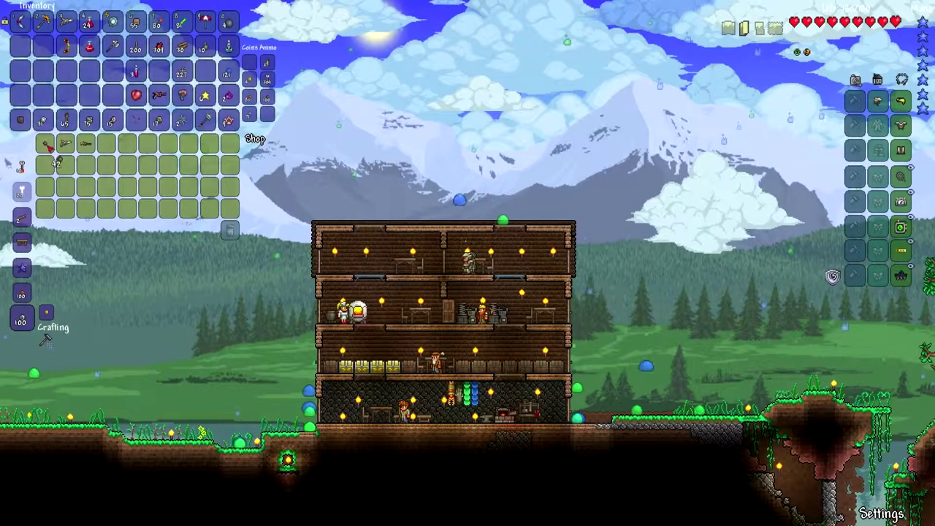
{"action": "right_click", "coordinate": [51, 159]}
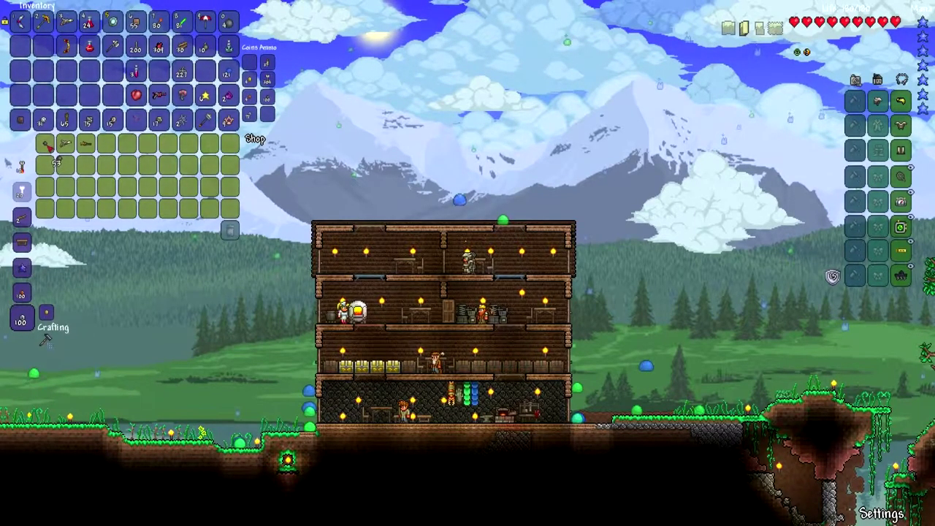
{"action": "right_click", "coordinate": [51, 159]}
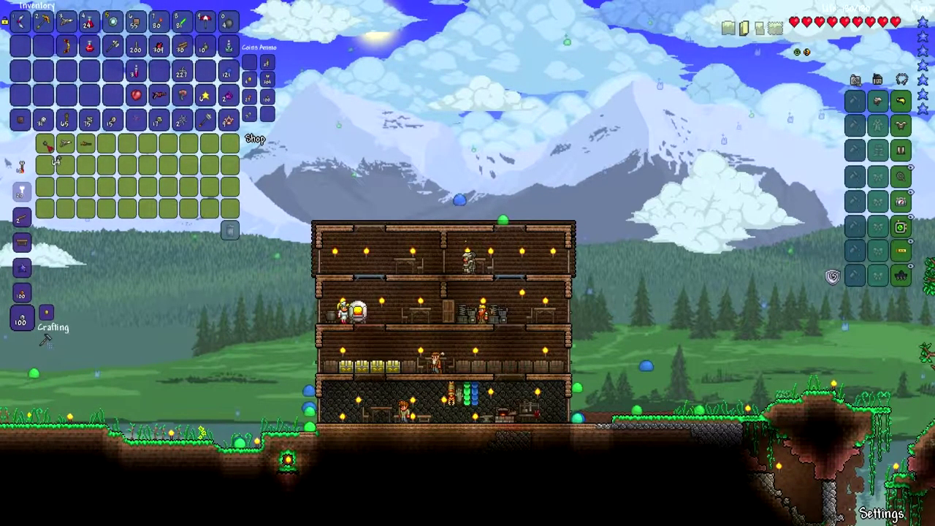
{"action": "right_click", "coordinate": [51, 159]}
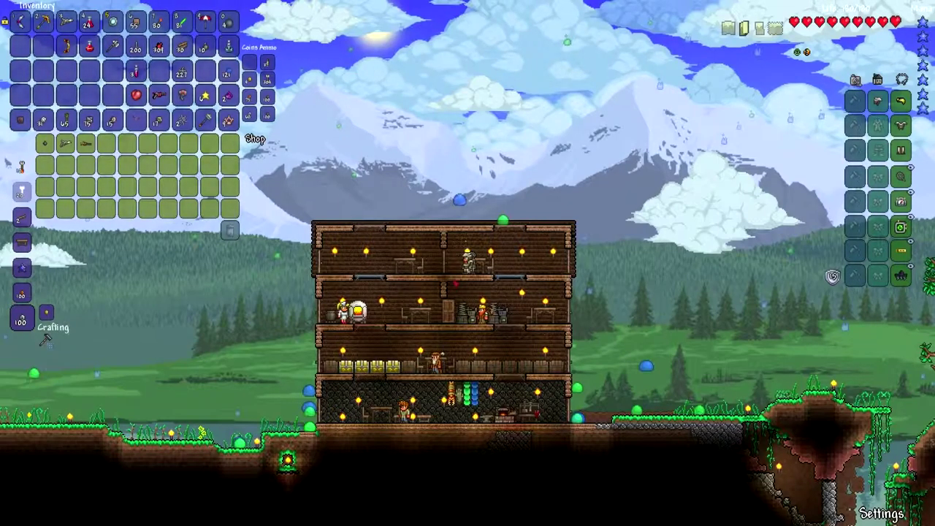
{"action": "scroll", "coordinate": [21, 219], "scroll_direction": "up", "scroll_amount": 1}
{"action": "scroll", "coordinate": [45, 338], "scroll_direction": "down", "scroll_amount": 2}
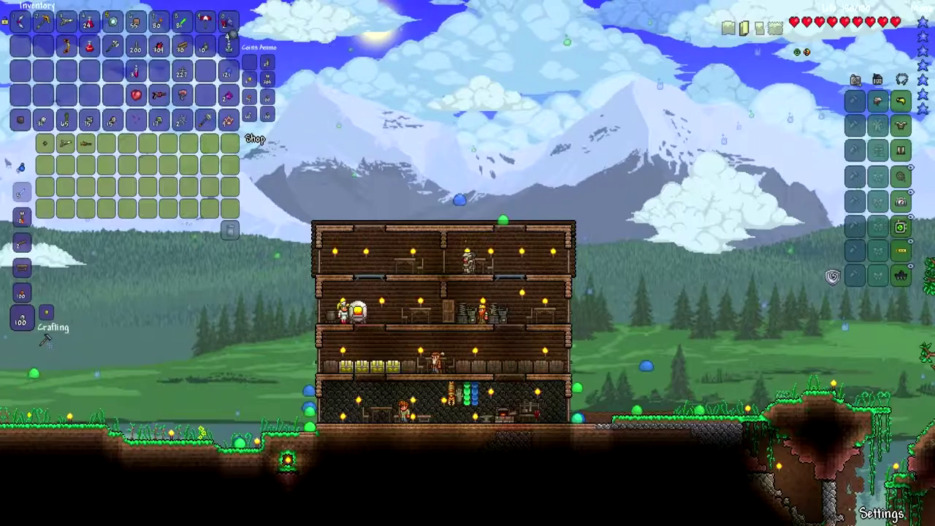
{"action": "key", "text": "Escape"}
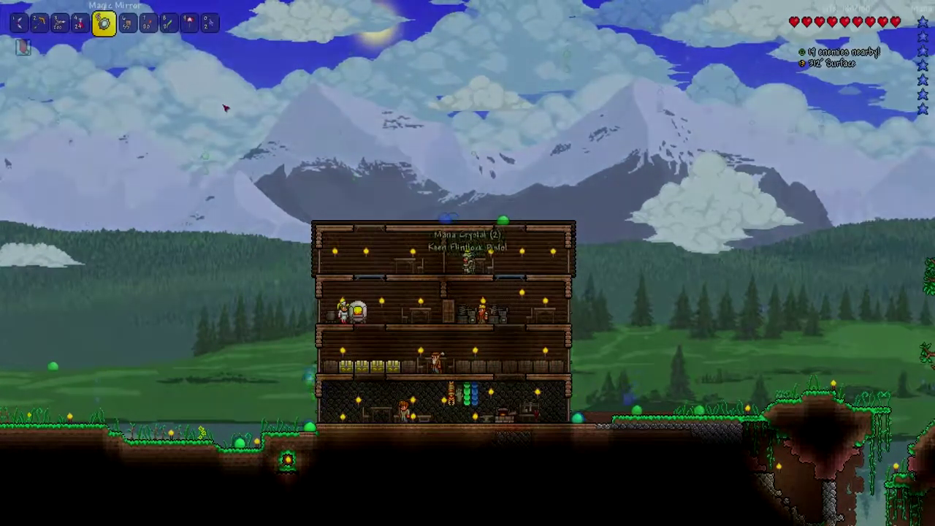